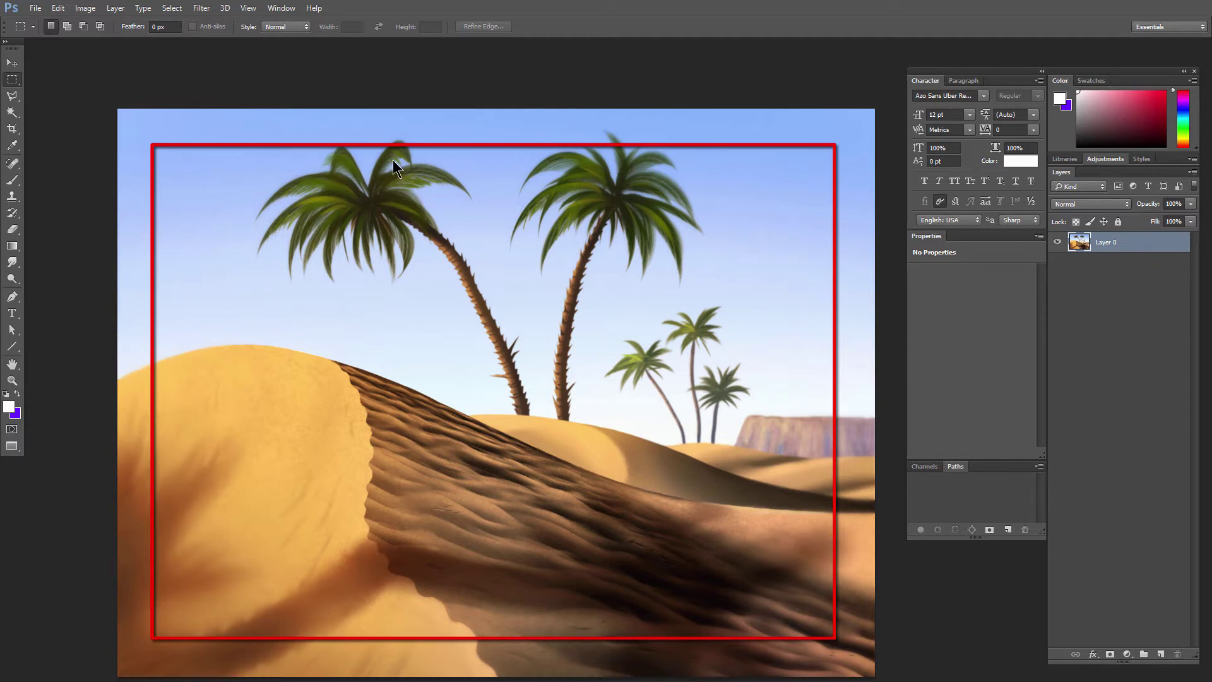
Check the document's Image Size settings and close the dialog without changes.
left_click(84, 7)
left_click(120, 123)
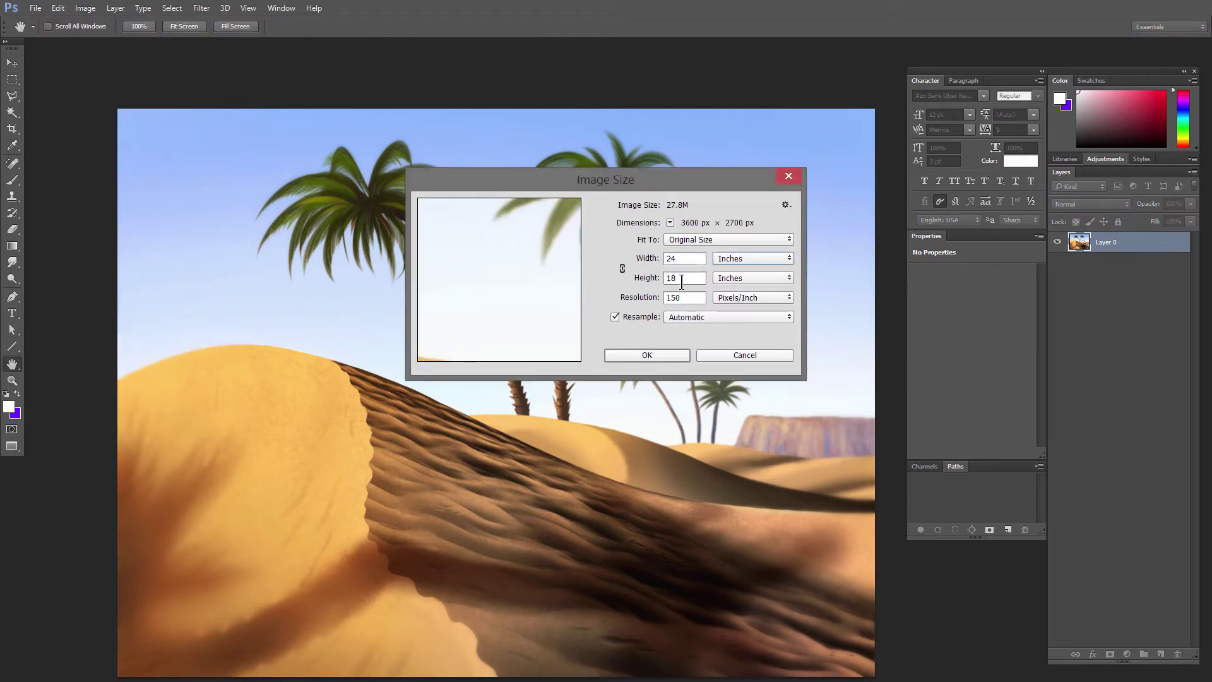
left_click(725, 354)
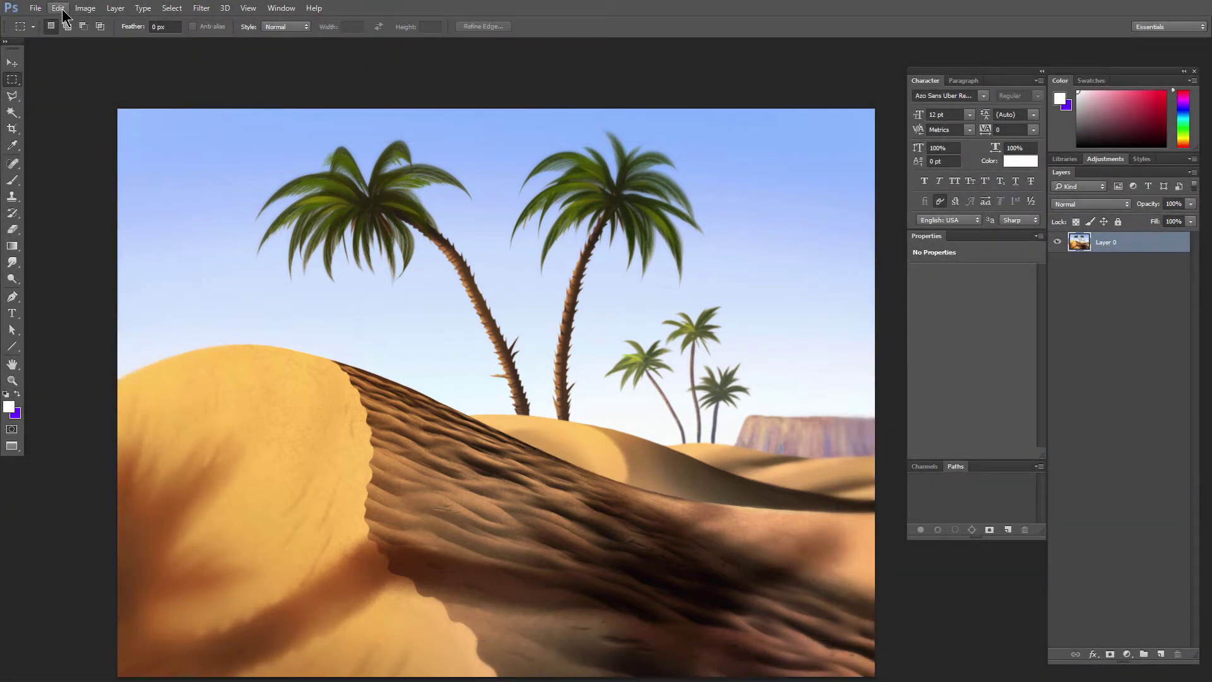
Show the rulers and place guides about 1 inch in from the top, left, bottom and right edges.
left_click(248, 8)
left_click(265, 243)
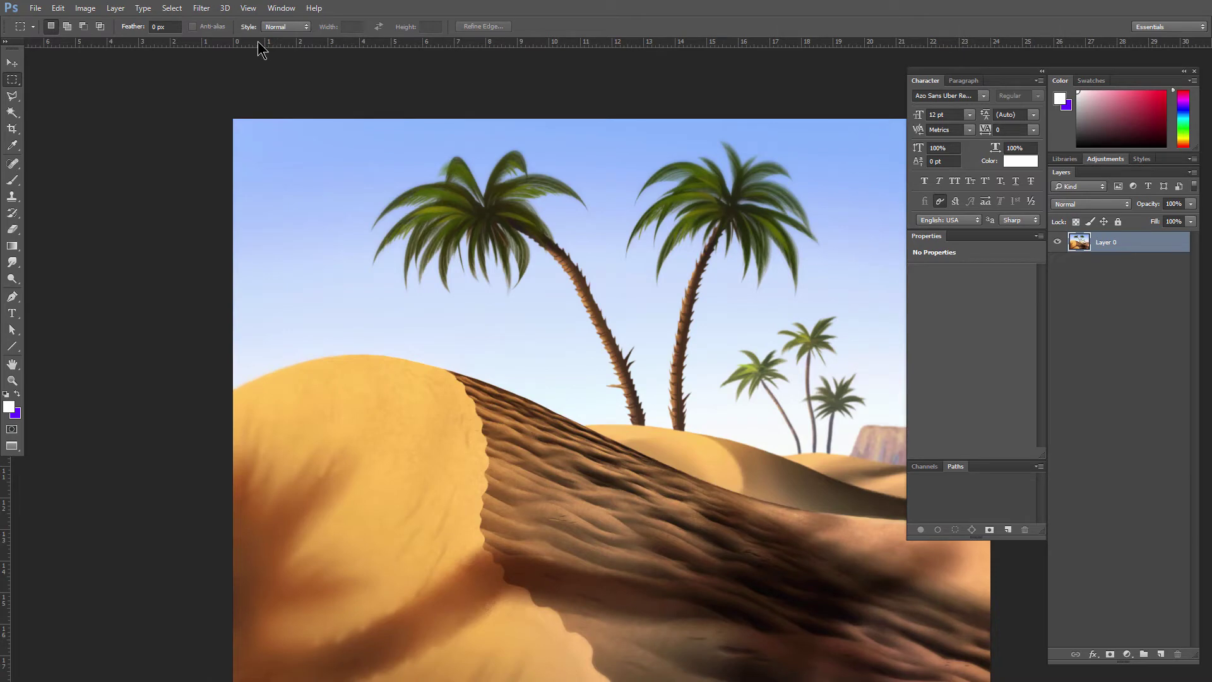
left_click_drag(259, 44, 271, 150)
left_click_drag(5, 533, 264, 467)
left_click_drag(618, 45, 614, 654)
left_click_drag(10, 568, 968, 654)
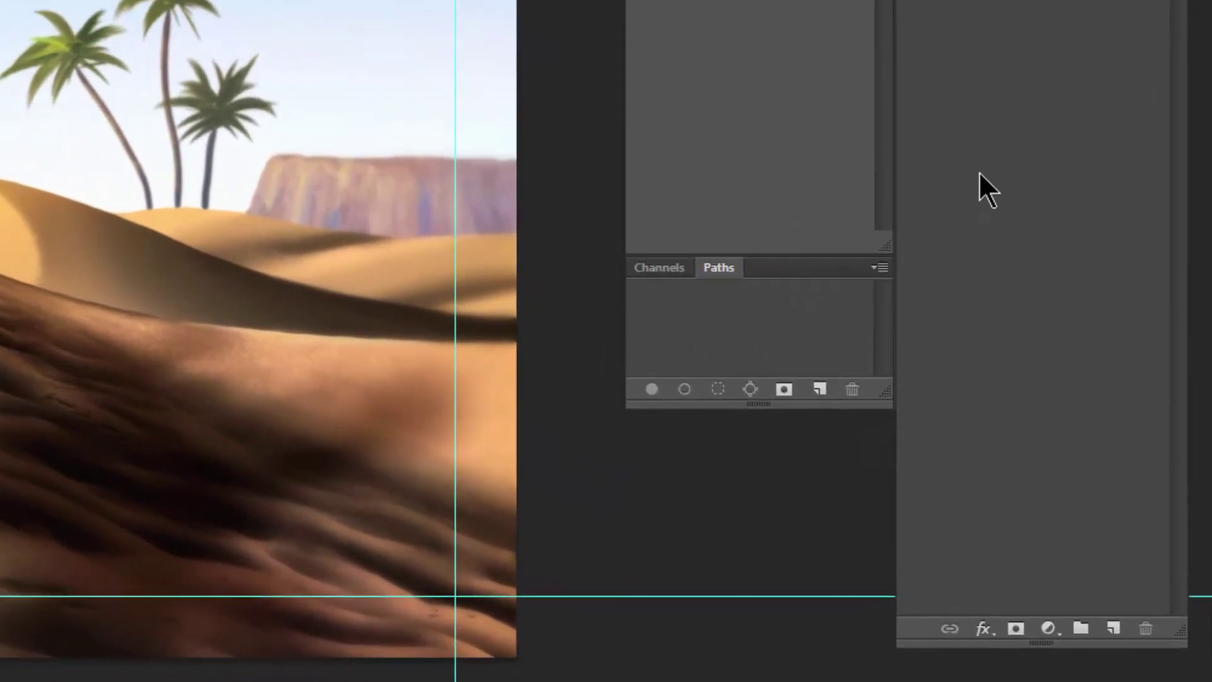
Add a new layer named 'border' and fill it with white.
left_click(1113, 628)
double_click(1015, 198)
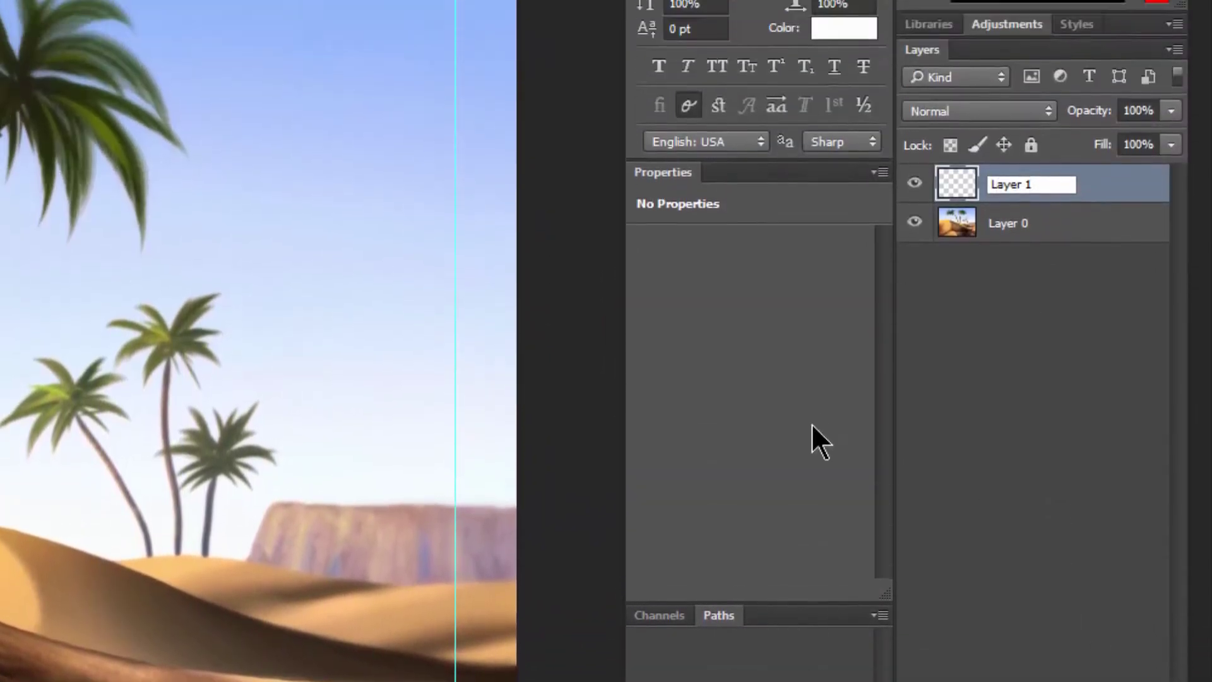
type("border")
key("Return")
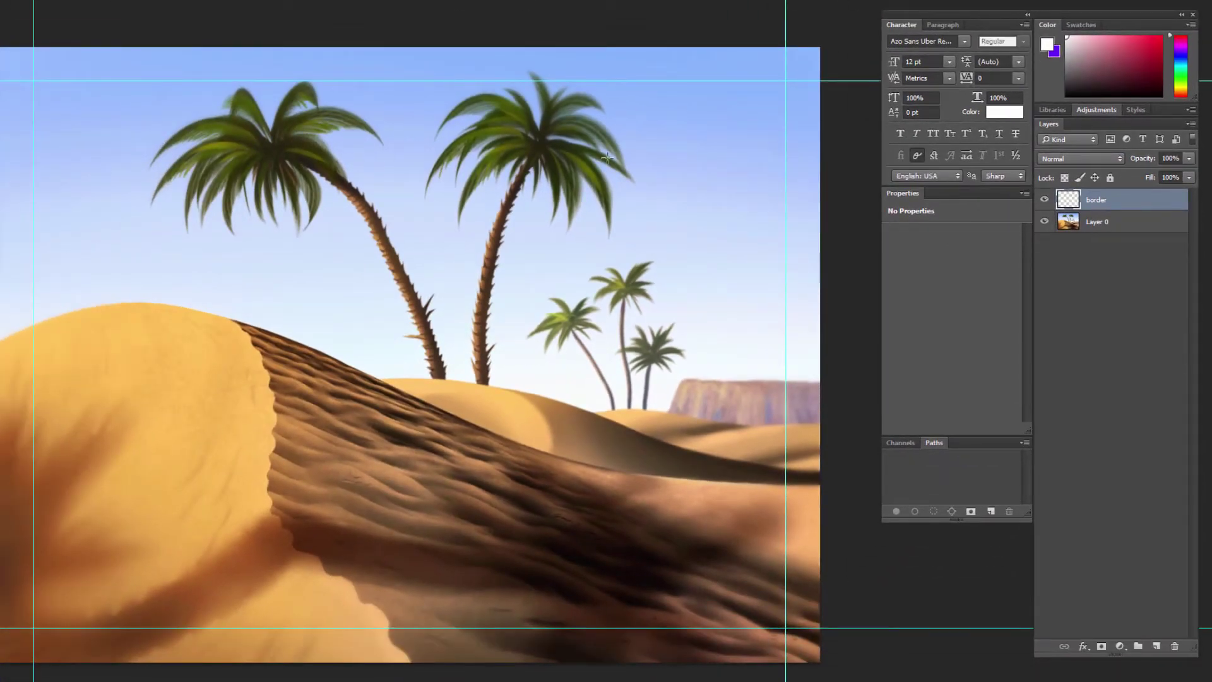
key("shift+F5")
key("Return")
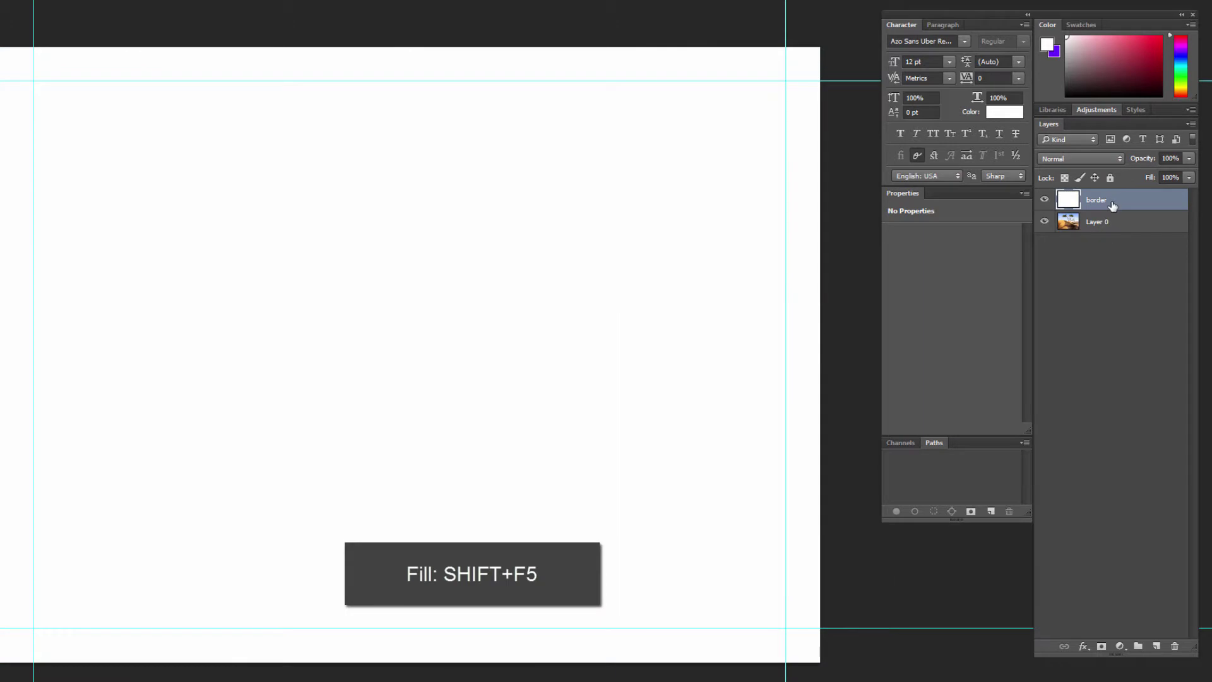
Set the border layer's Blend If white cutoff to 251 so the painting shows through.
double_click(1111, 202)
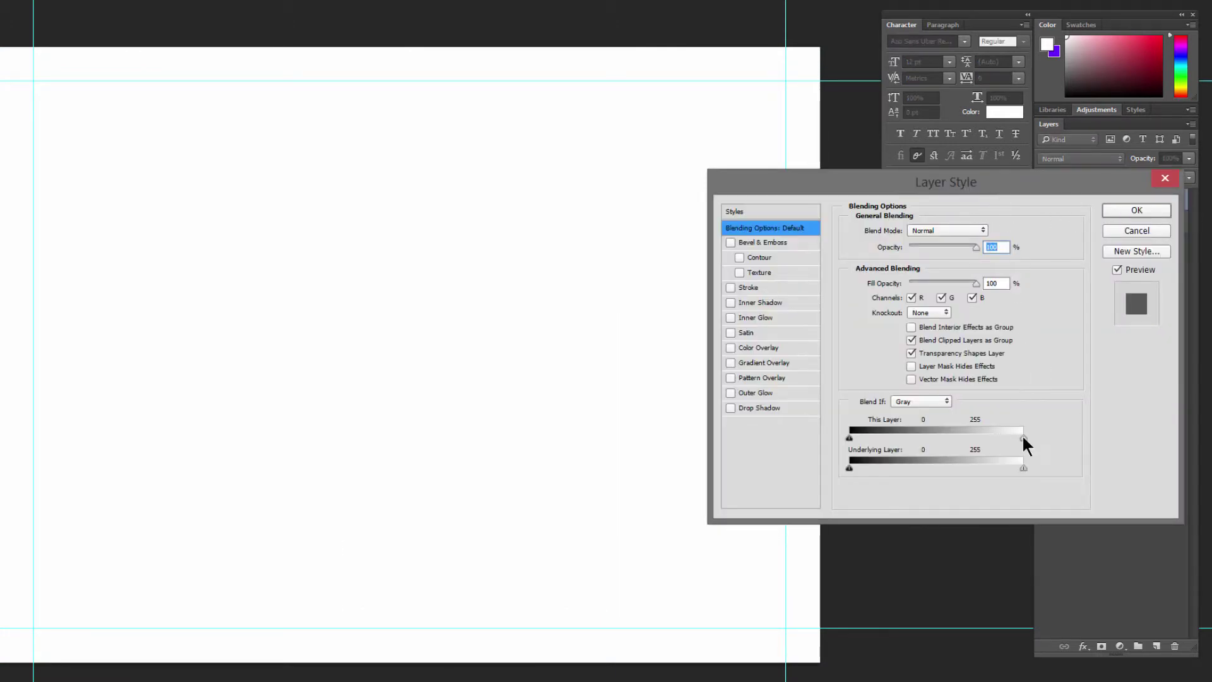
left_click_drag(1023, 437, 1002, 440)
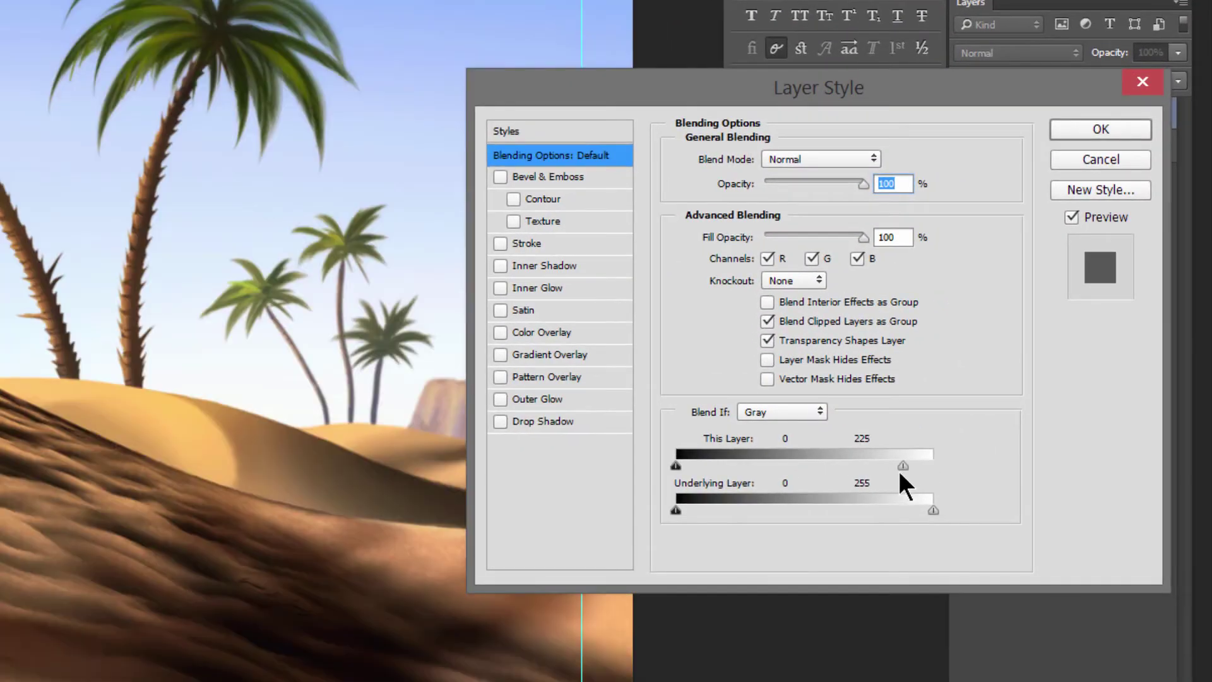
left_click_drag(900, 474, 932, 465)
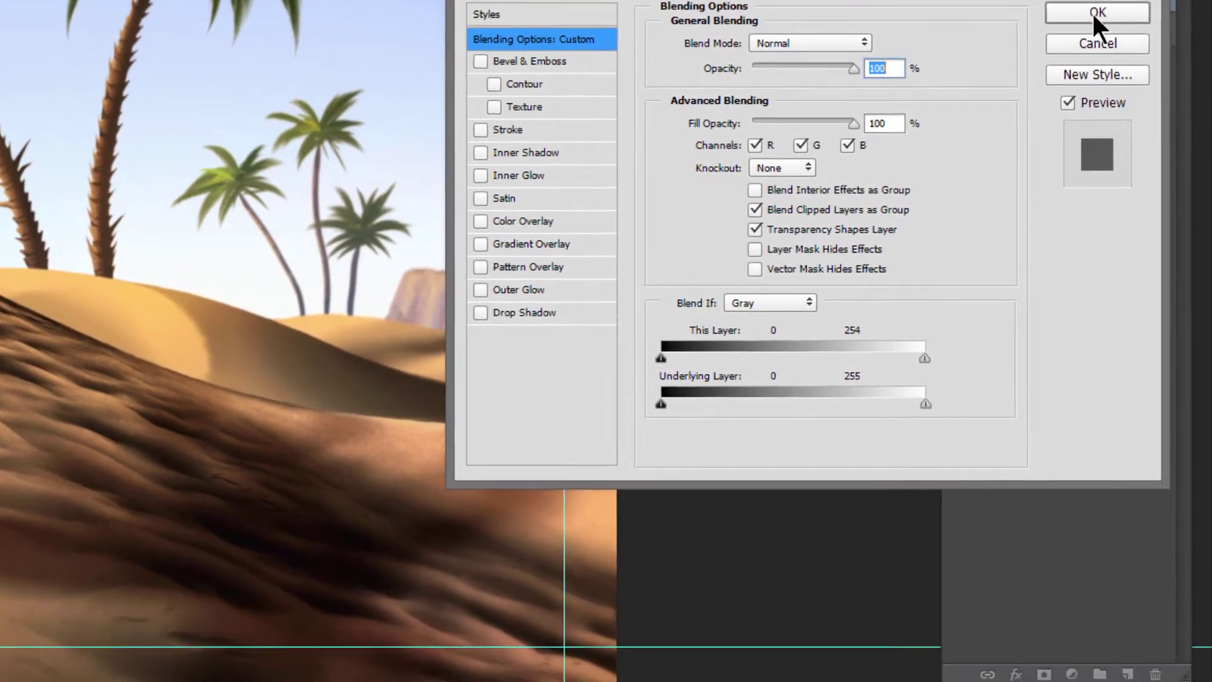
left_click(1101, 129)
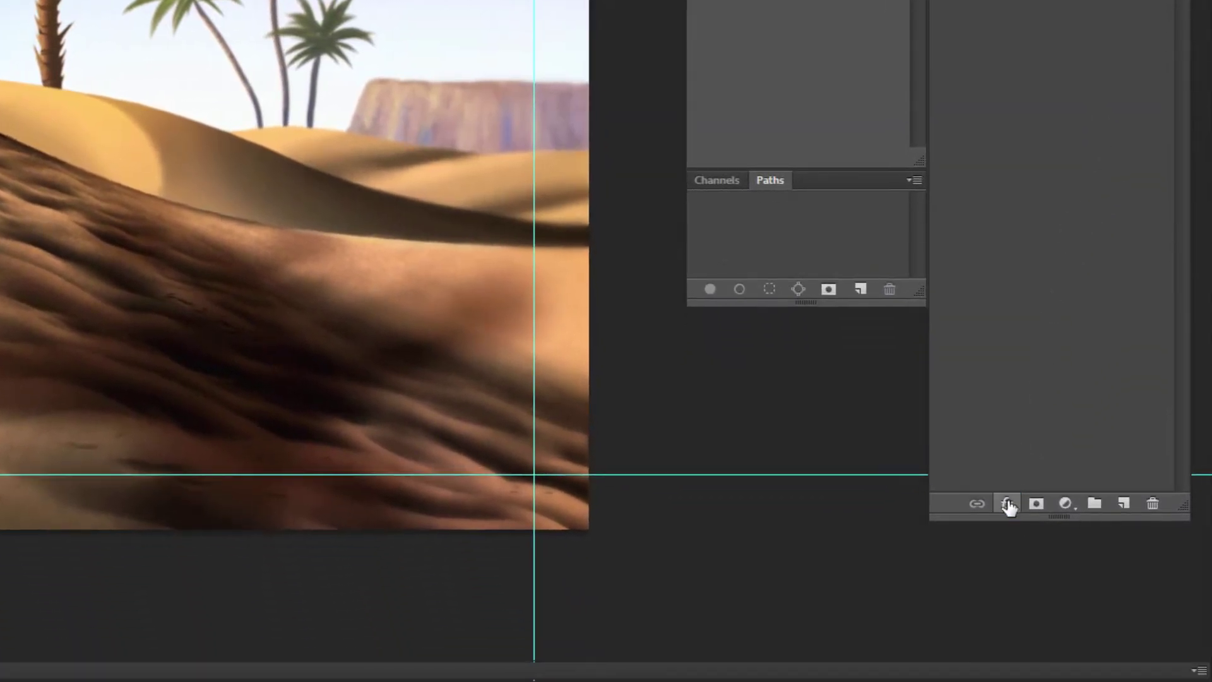
Give the border layer a black 152 px Inside Stroke.
left_click(1008, 503)
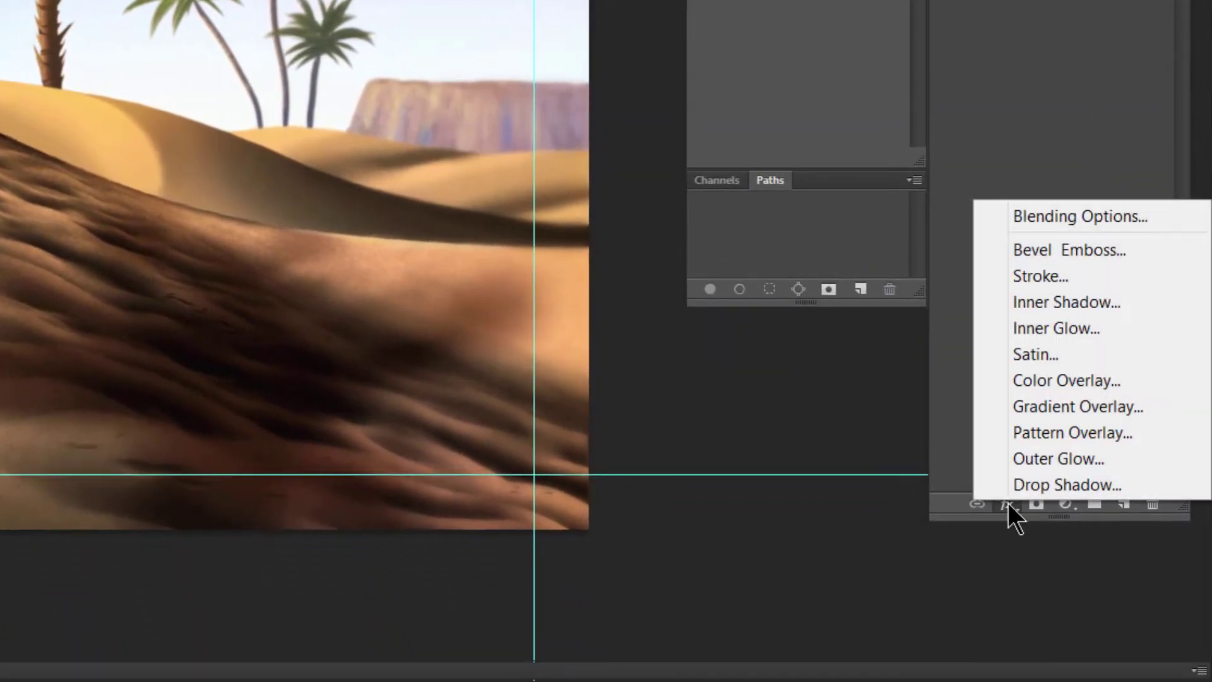
left_click(1058, 277)
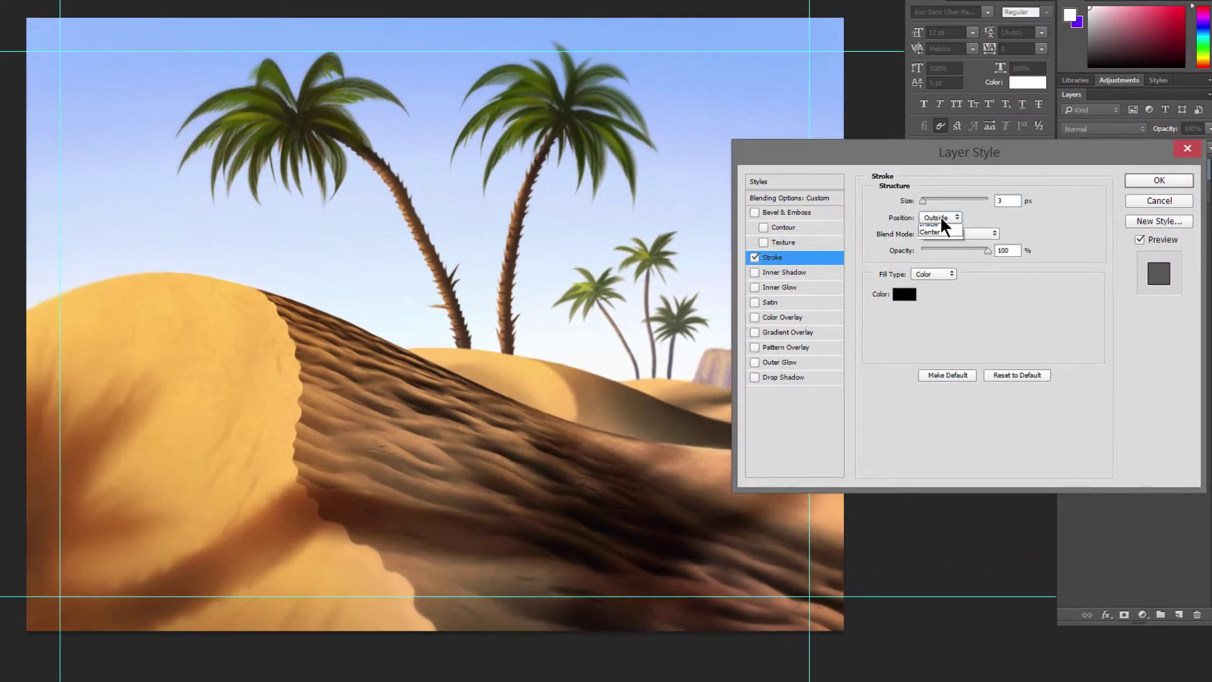
left_click(940, 237)
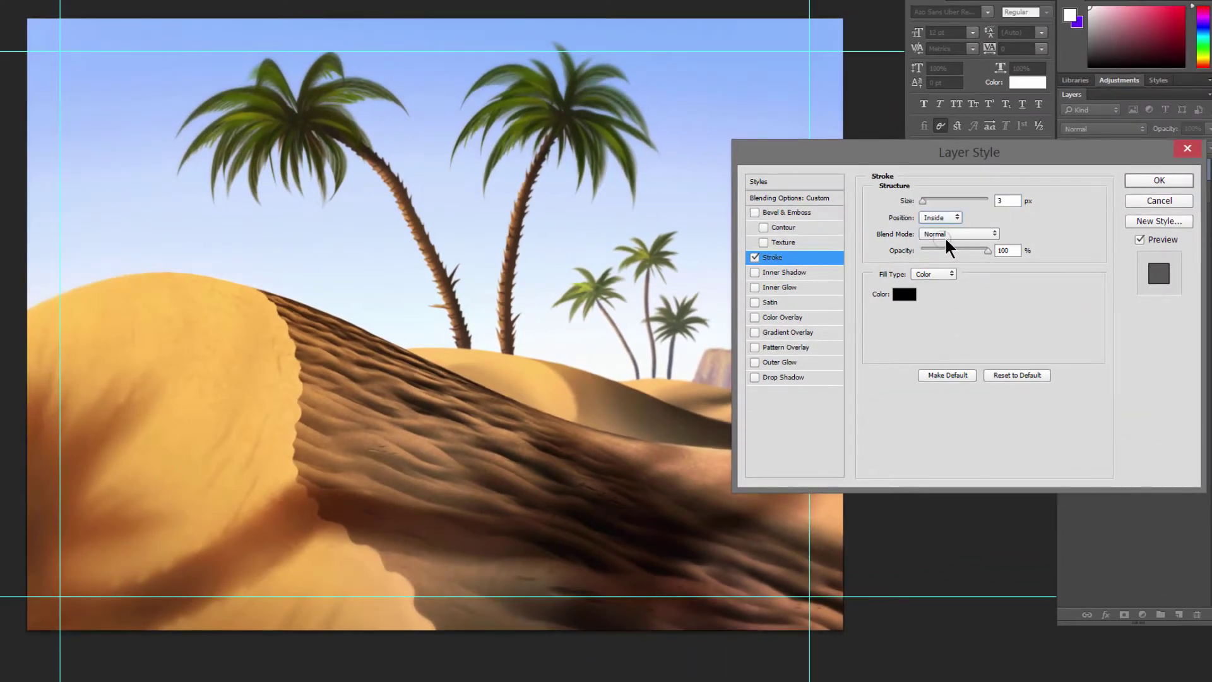
left_click(939, 201)
left_click_drag(947, 201, 963, 202)
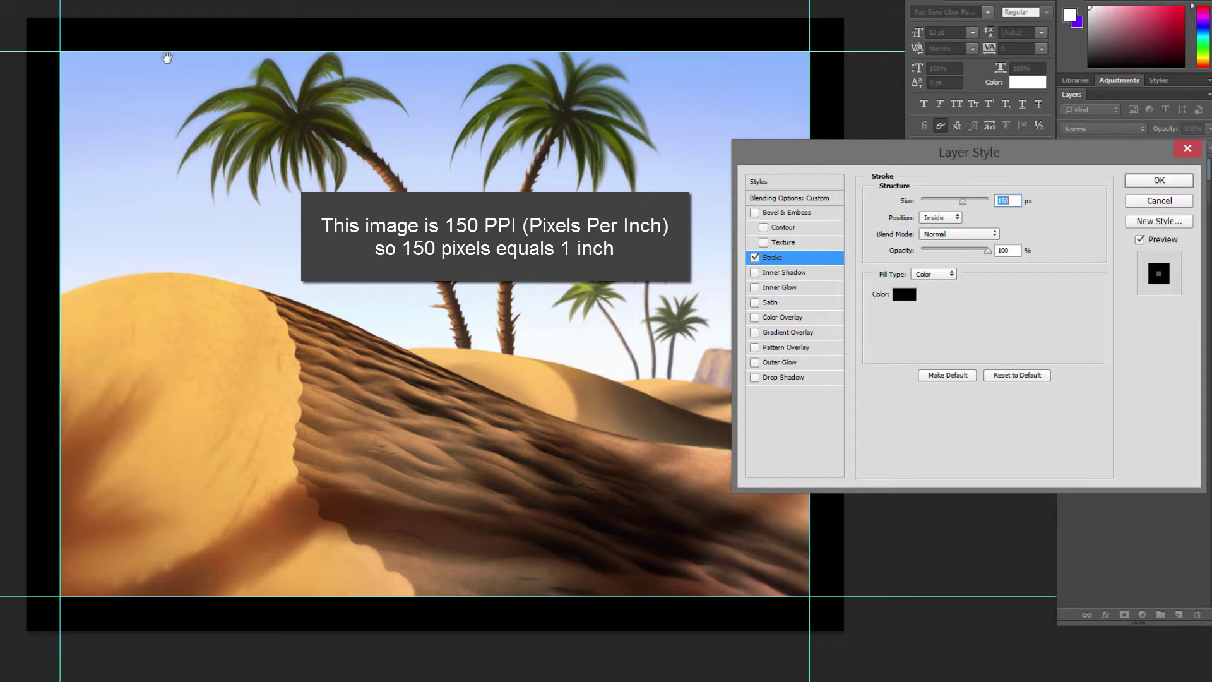
left_click(1149, 183)
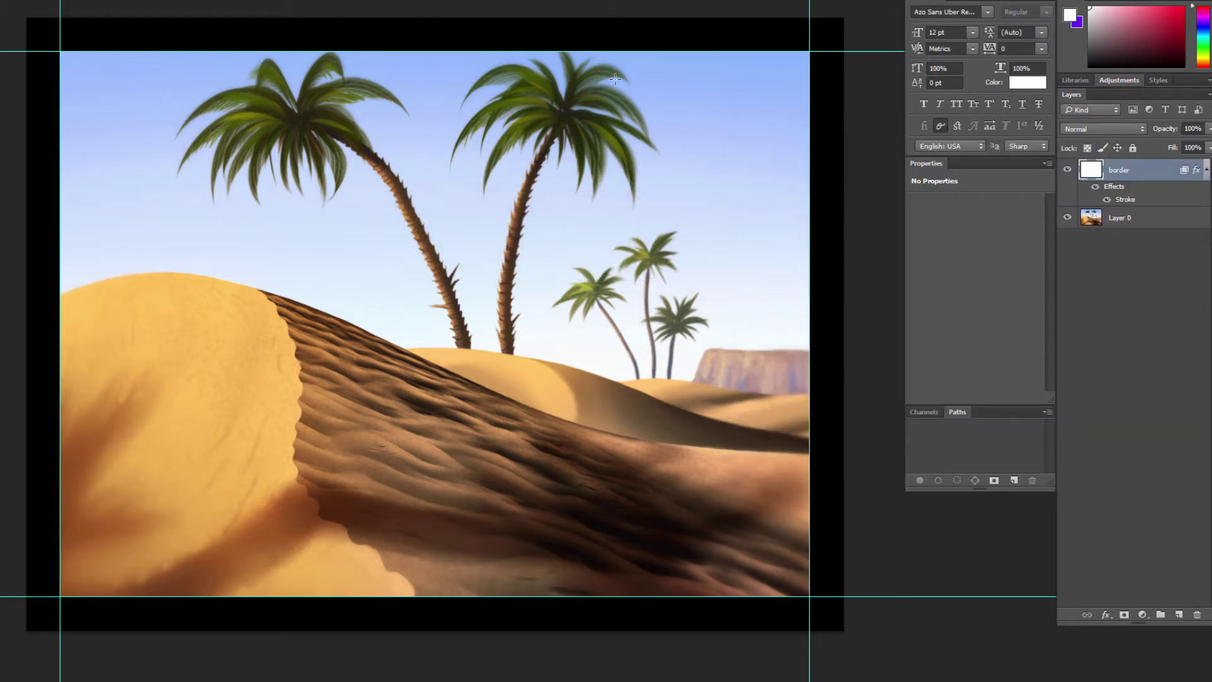
Scale the Layer 0 painting to 92.25% width and 88.89% height so it fits the guides.
left_click(1124, 223)
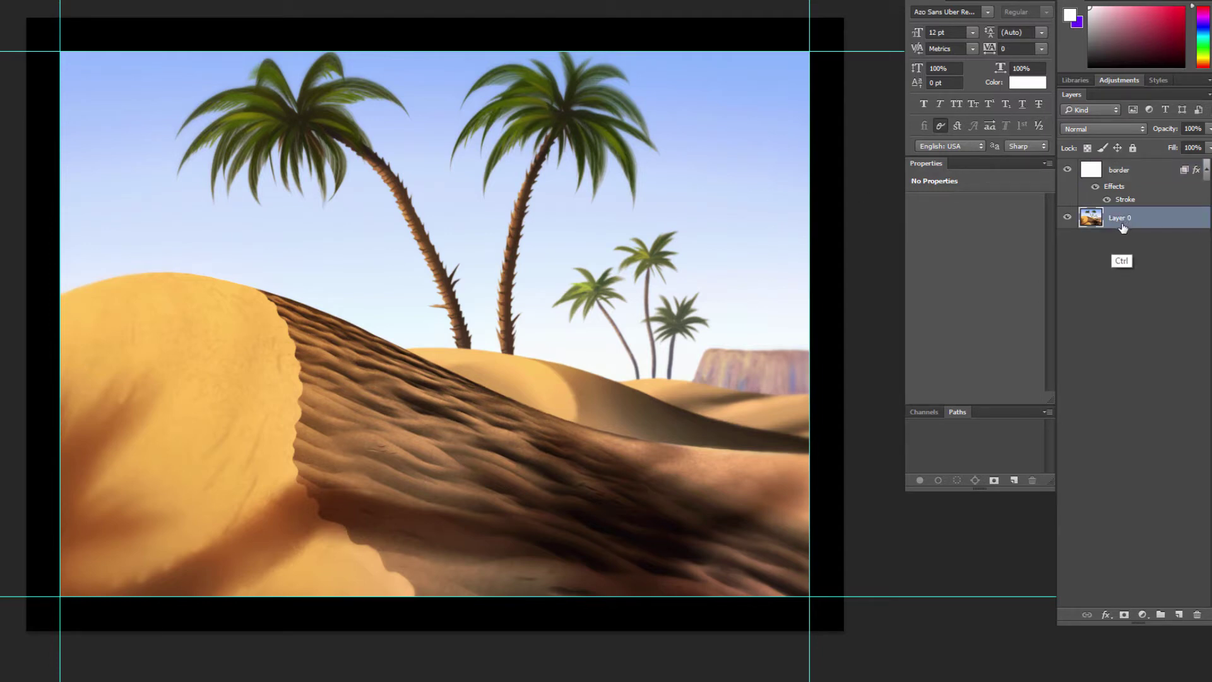
key("ctrl+t")
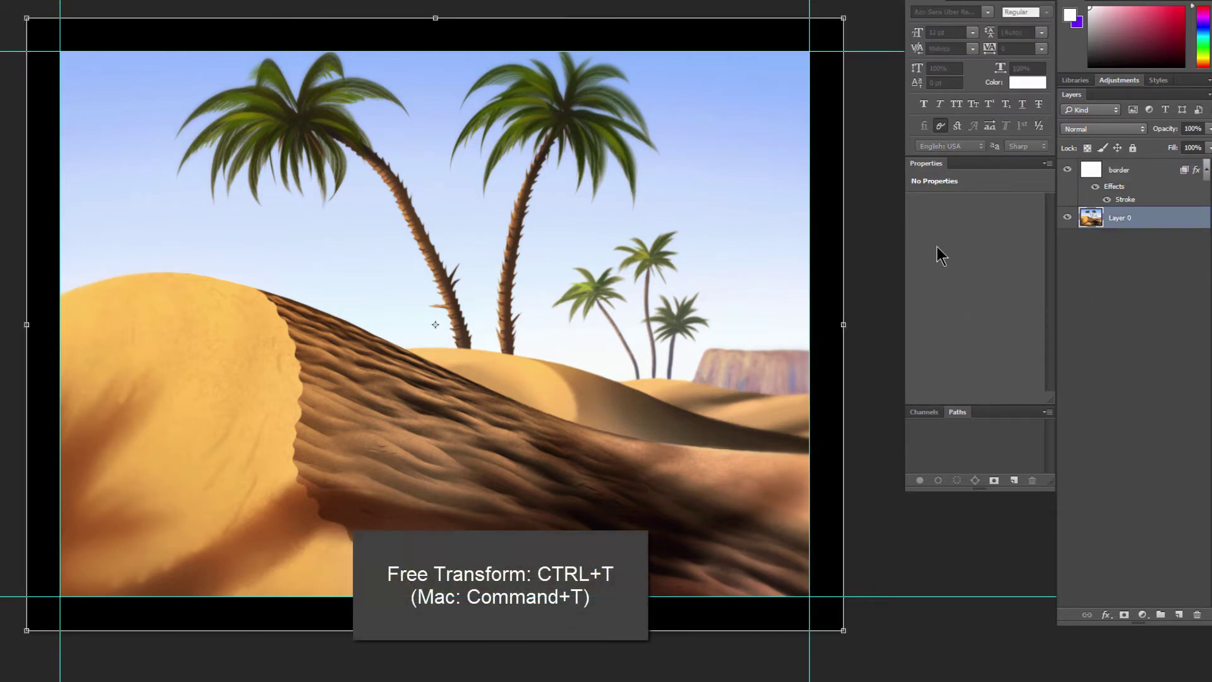
left_click_drag(844, 17, 817, 47)
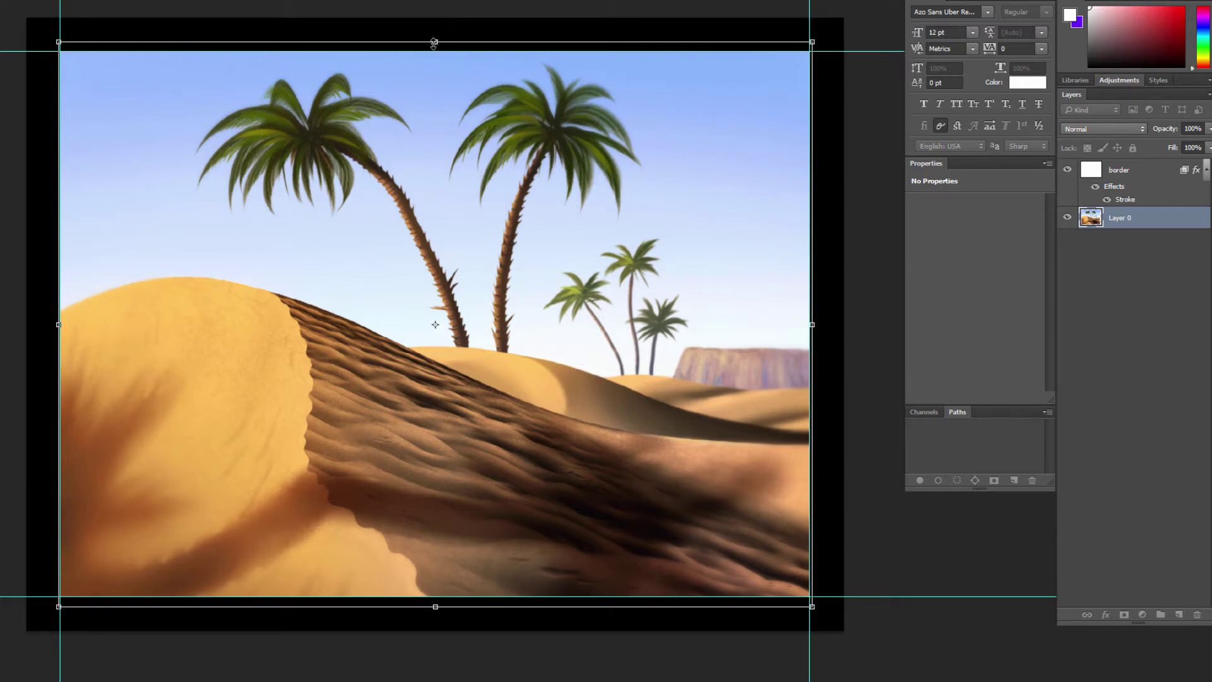
left_click_drag(435, 42, 435, 52)
left_click_drag(432, 598, 434, 596)
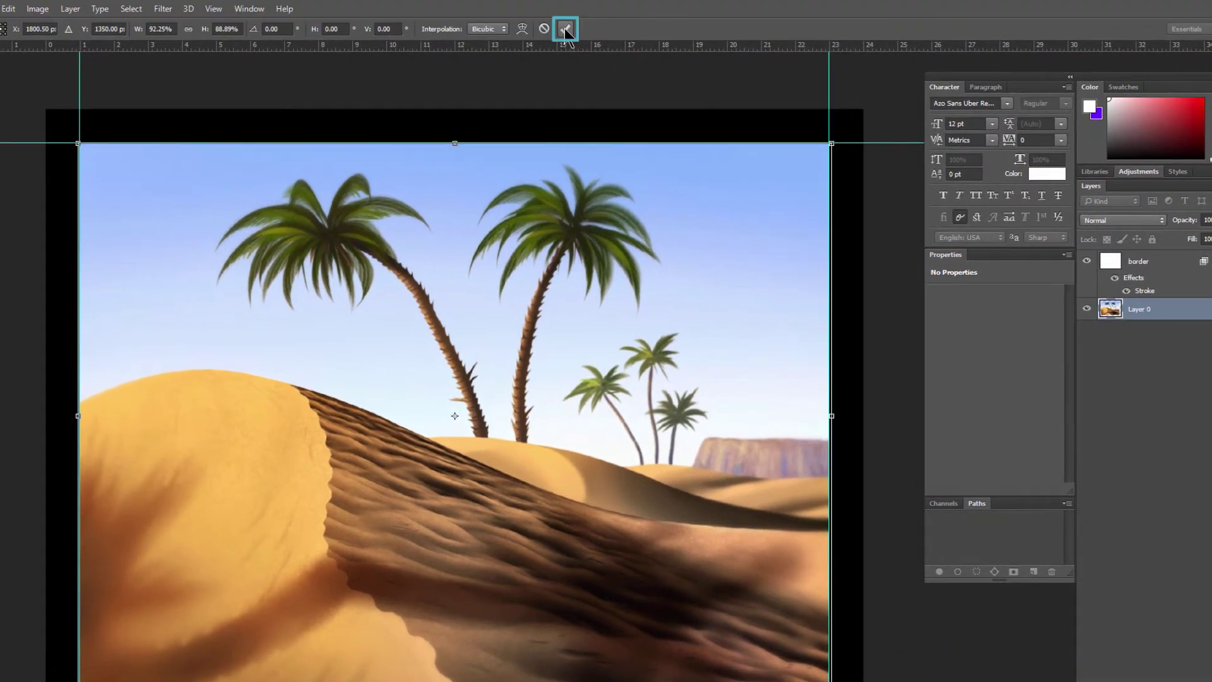
left_click(566, 32)
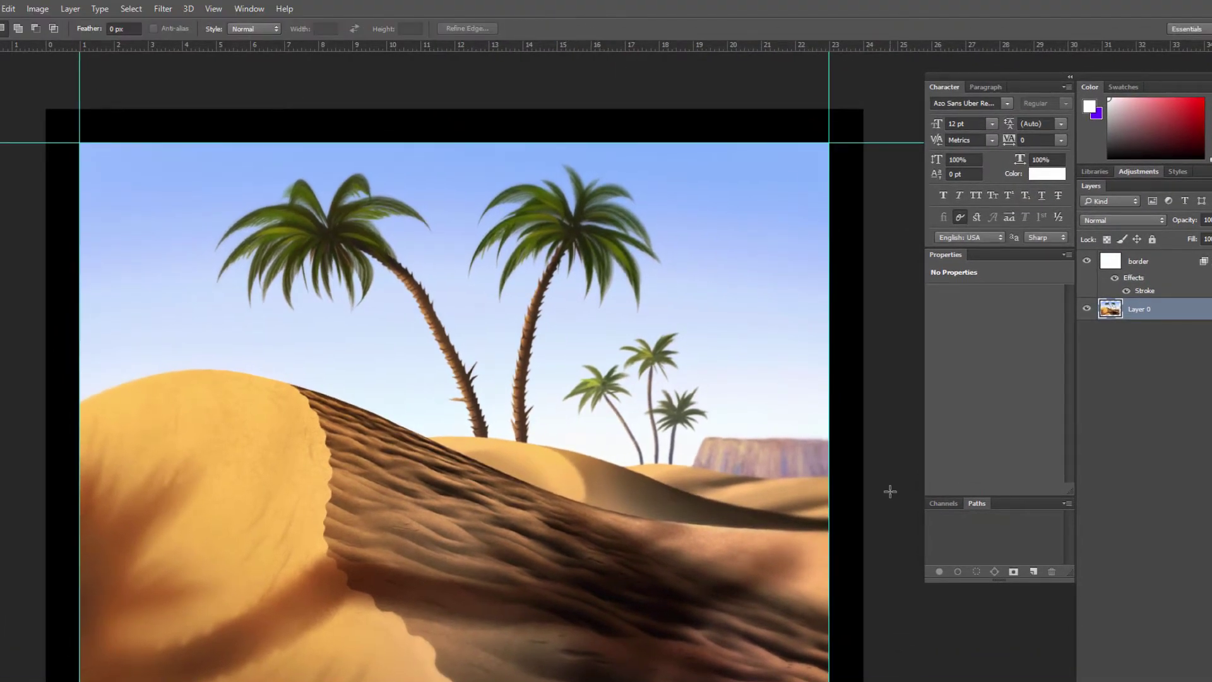
Hide the guides and change the border's stroke colour to white (#ffffff).
key("ctrl+semicolon")
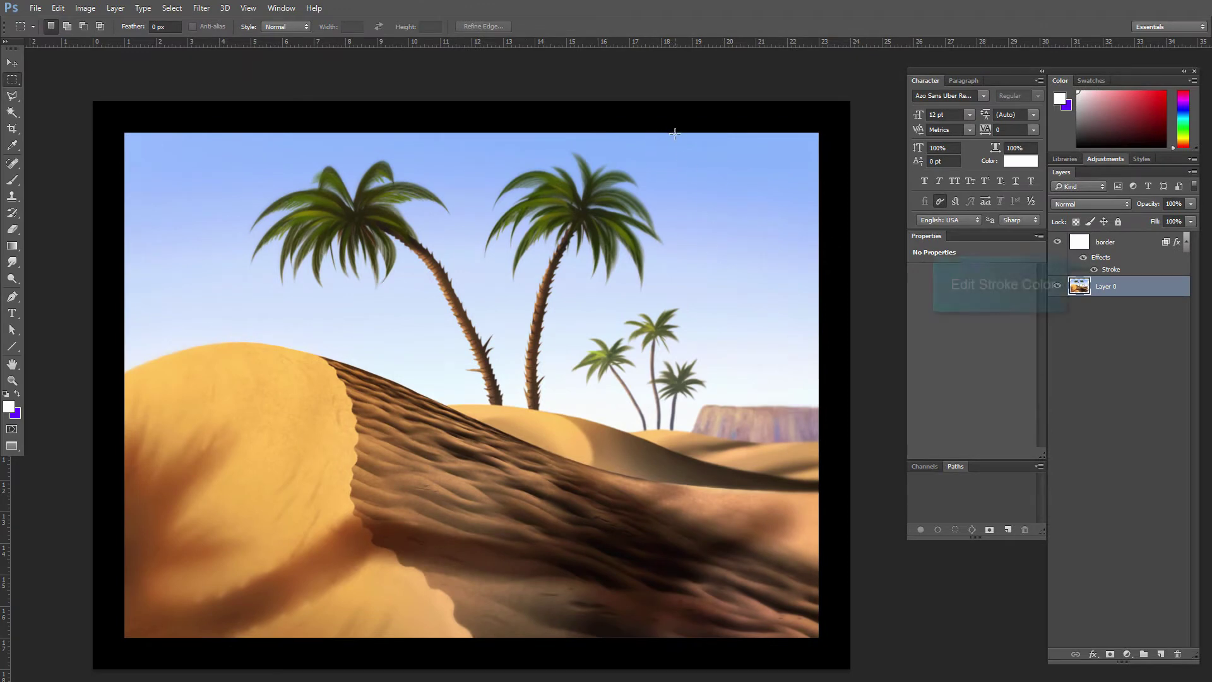
double_click(1109, 270)
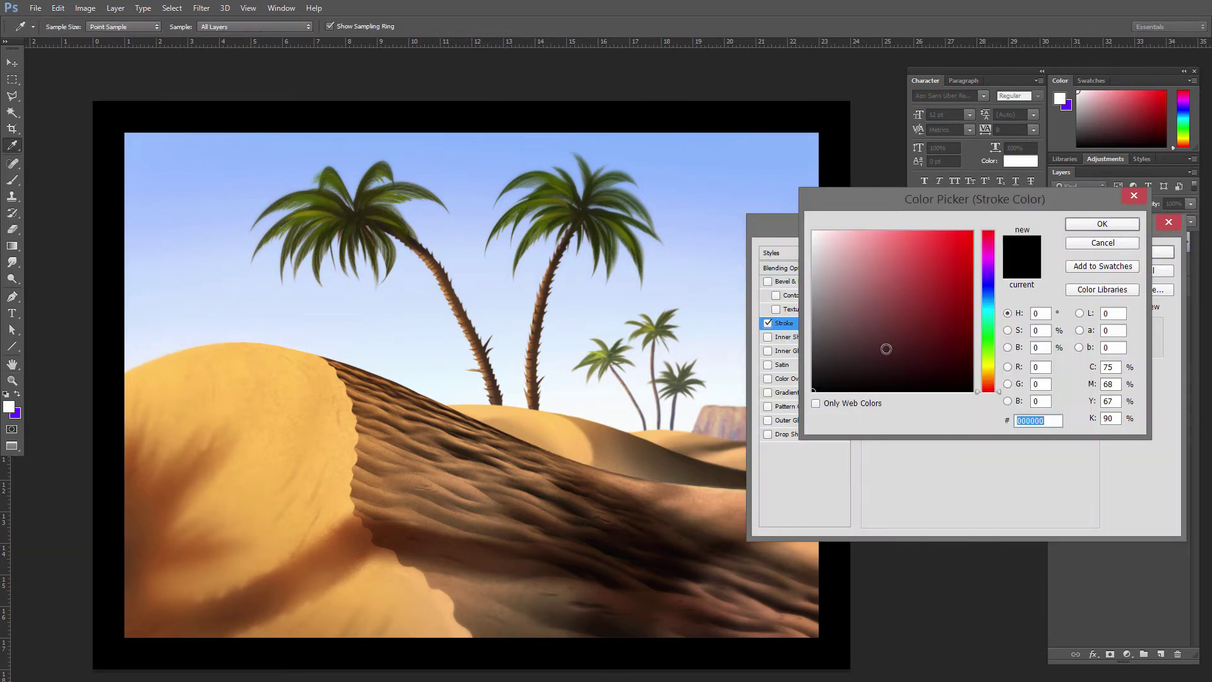
type("ffffff")
left_click(1089, 224)
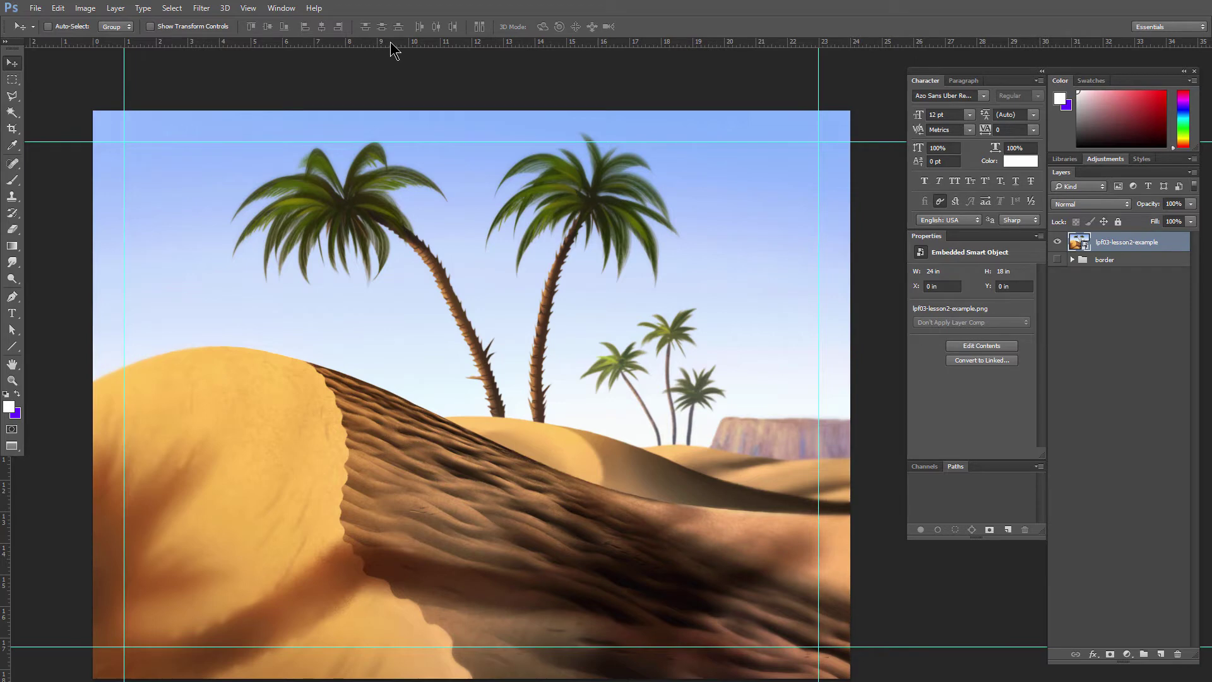
Add inset guides and shrink the painting smart object to 22 × 16 in, 1 in from each edge.
left_click_drag(392, 48, 395, 92)
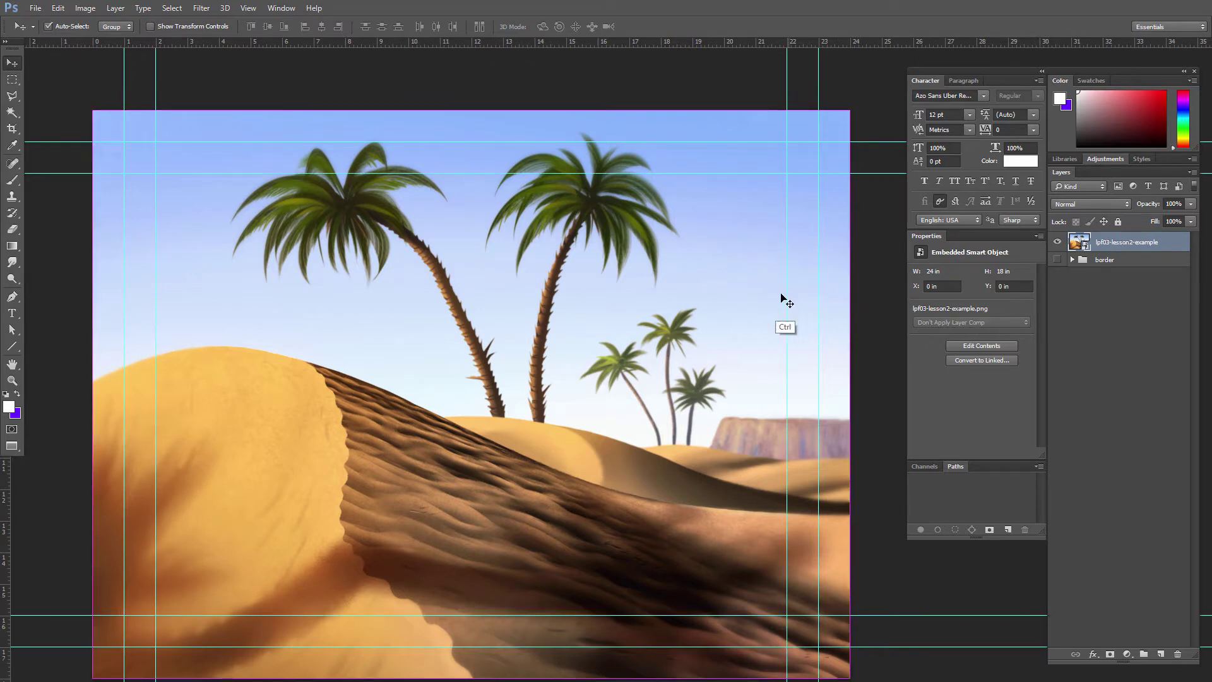
key("ctrl+t")
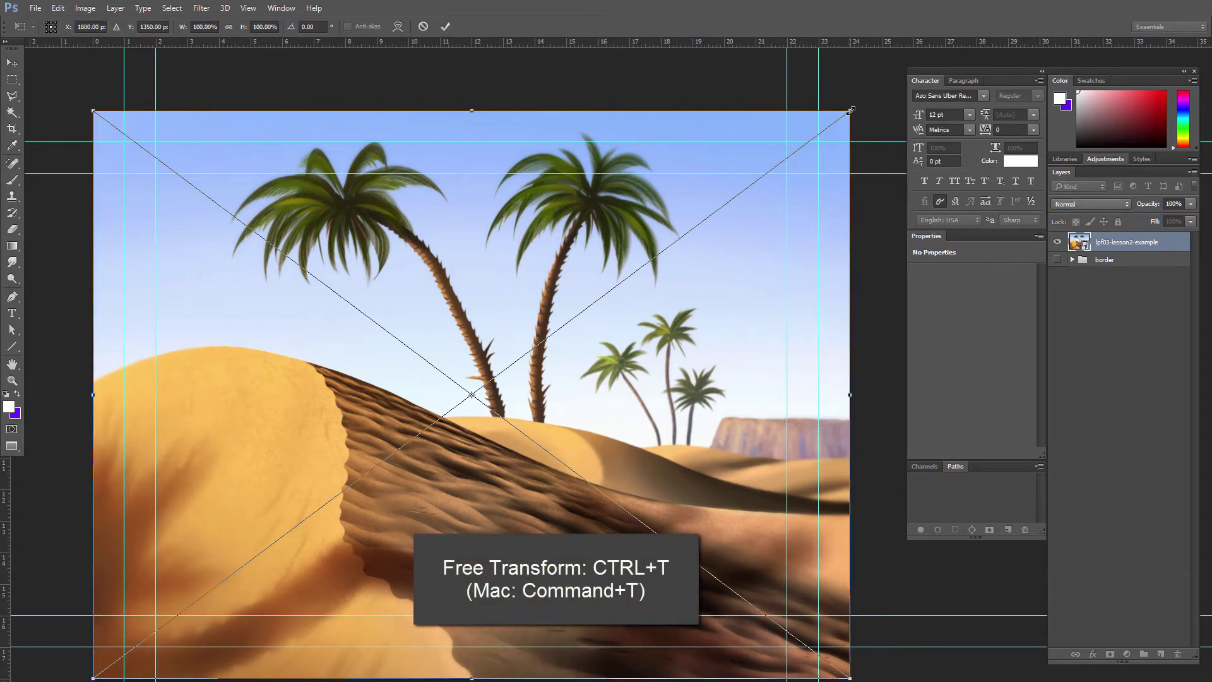
left_click_drag(849, 111, 819, 142)
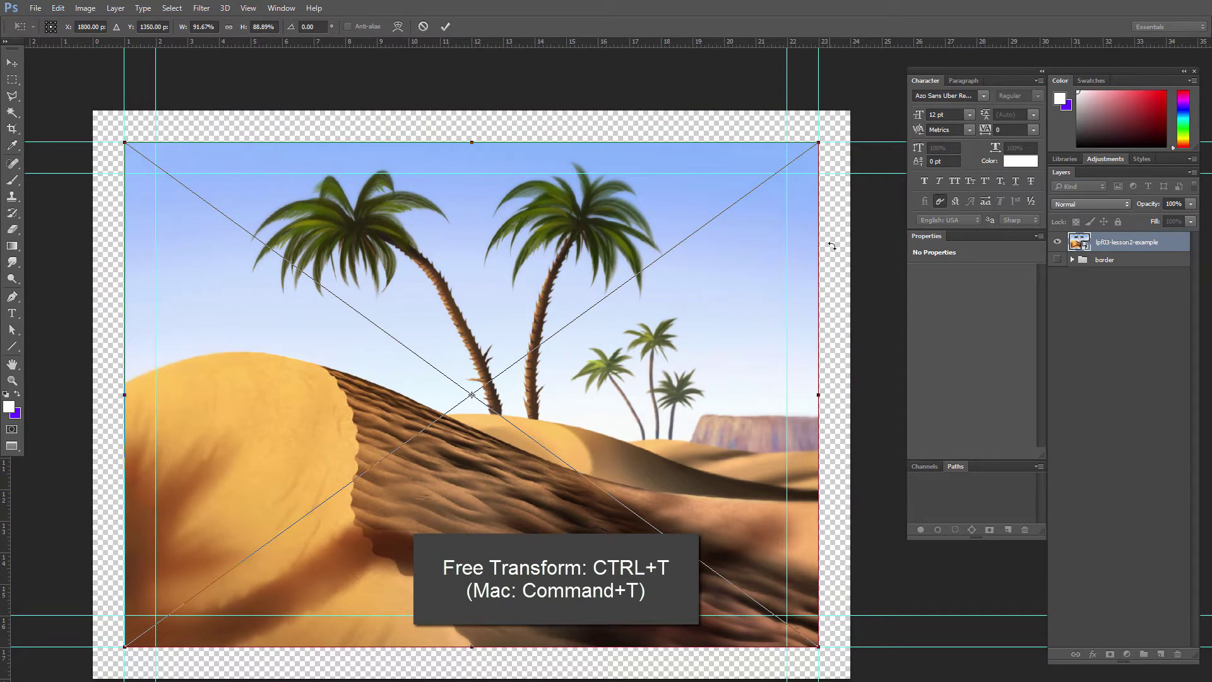
left_click(445, 27)
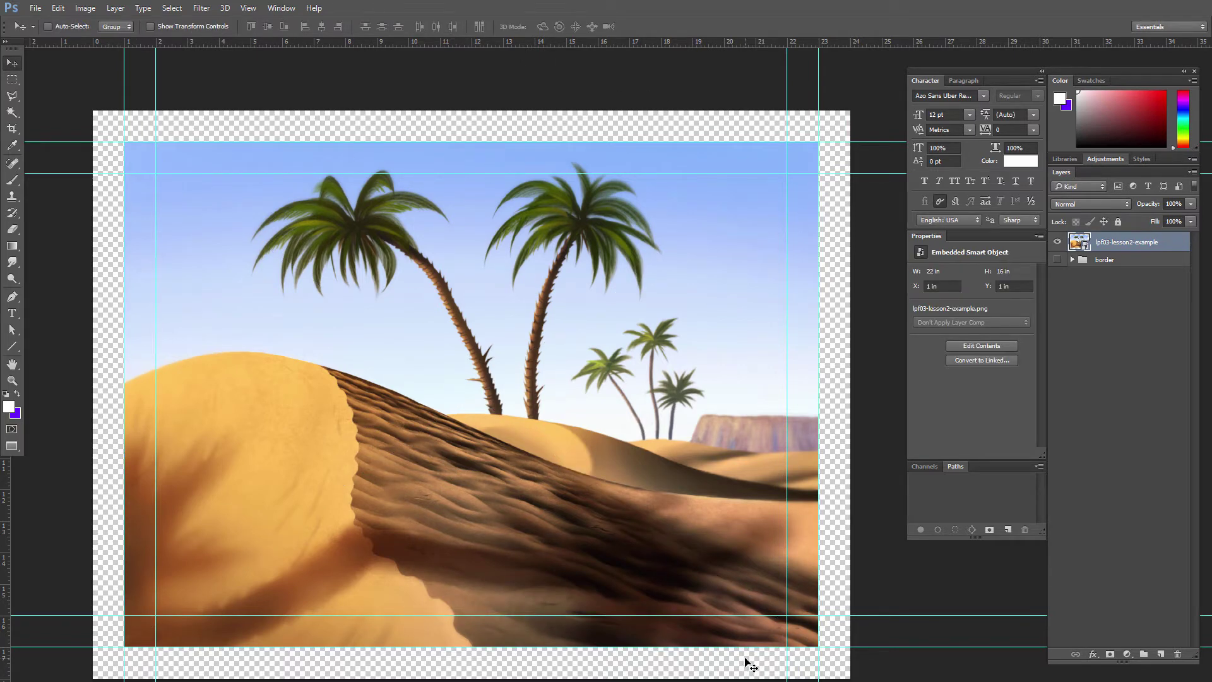
Duplicate the painting layer as a copy named 'top'.
right_click(1113, 245)
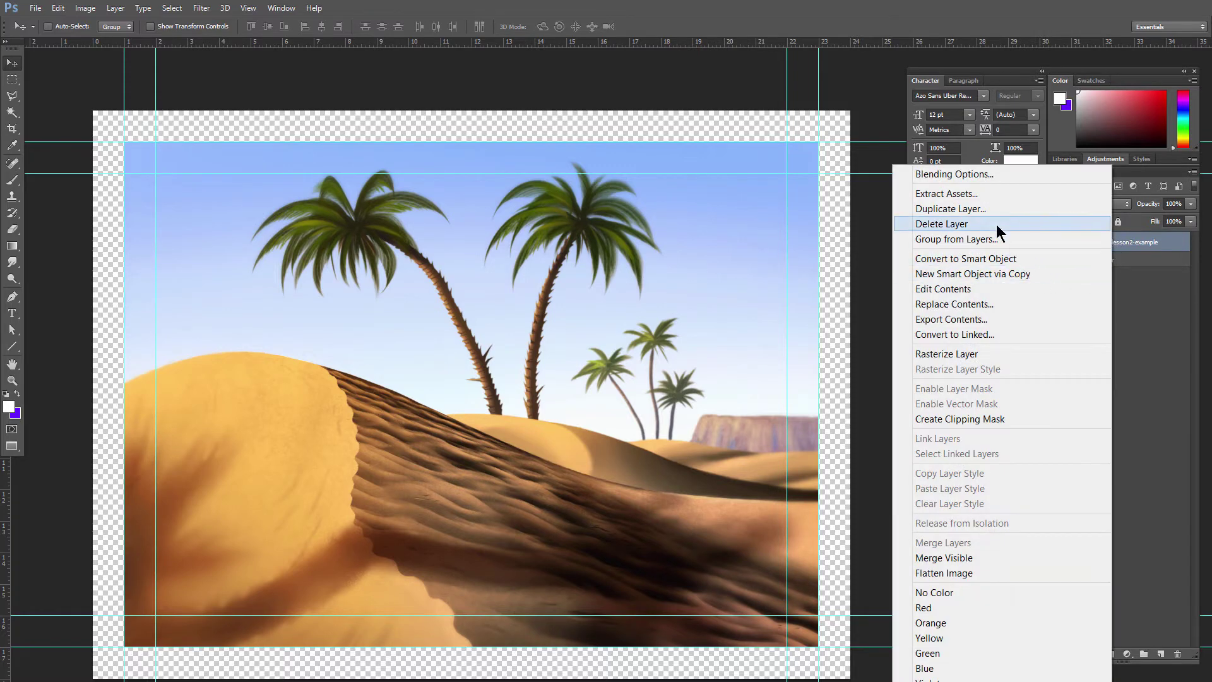
left_click(969, 208)
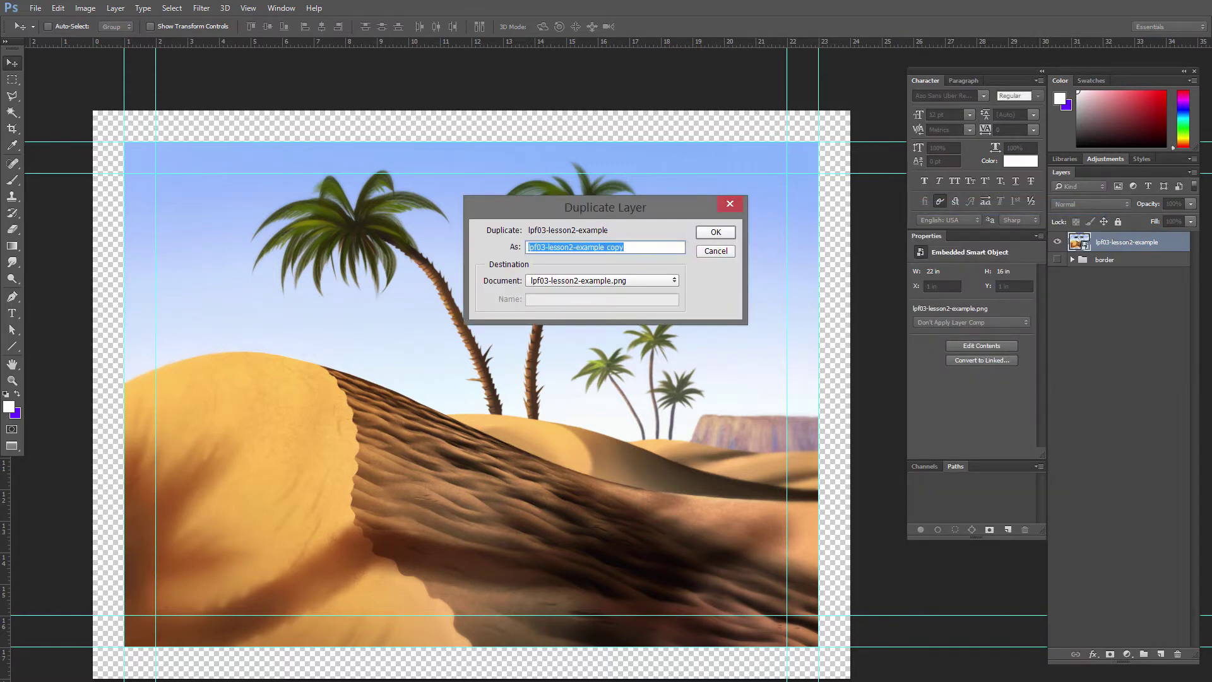
type("top")
key("Return")
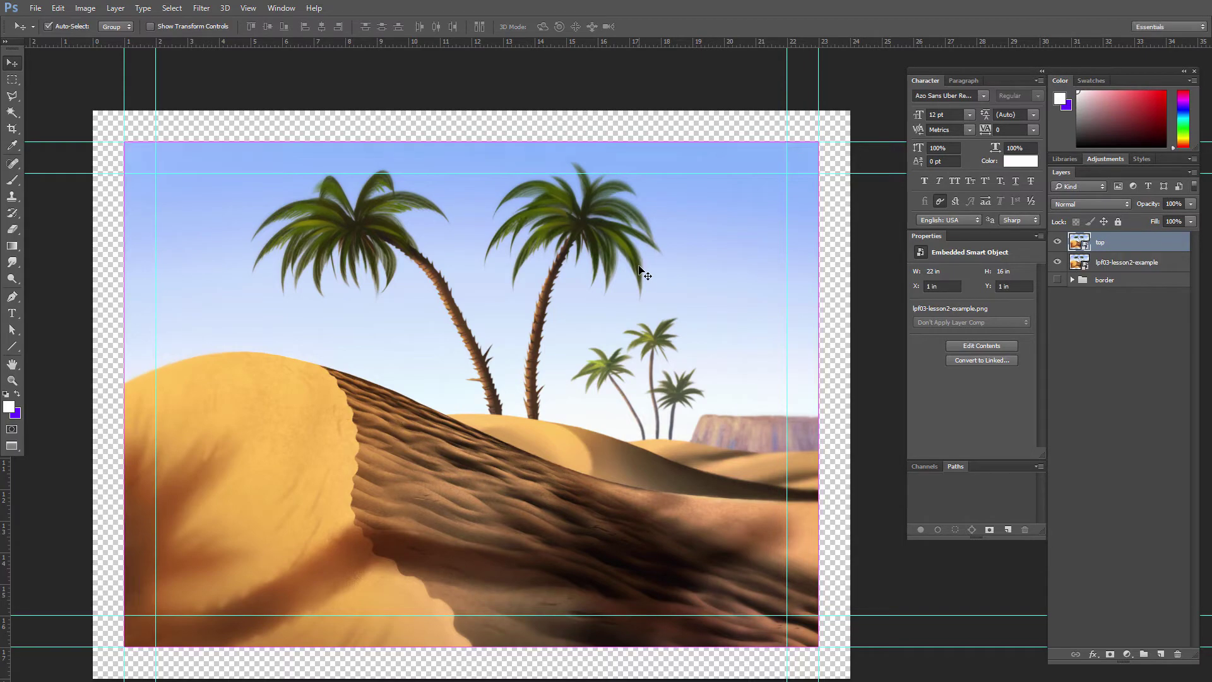
Rotate the top copy 180°, flip it horizontally, and move it straight up above the painting.
key("ctrl+t")
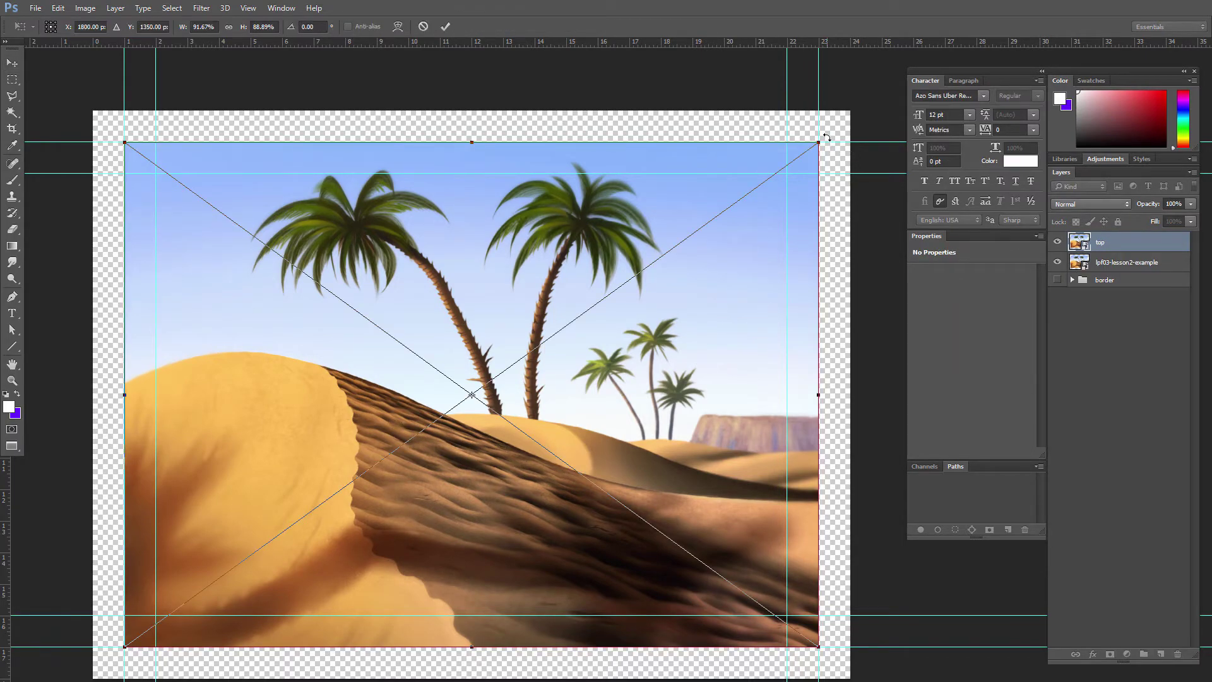
left_click_drag(826, 137, 303, 503)
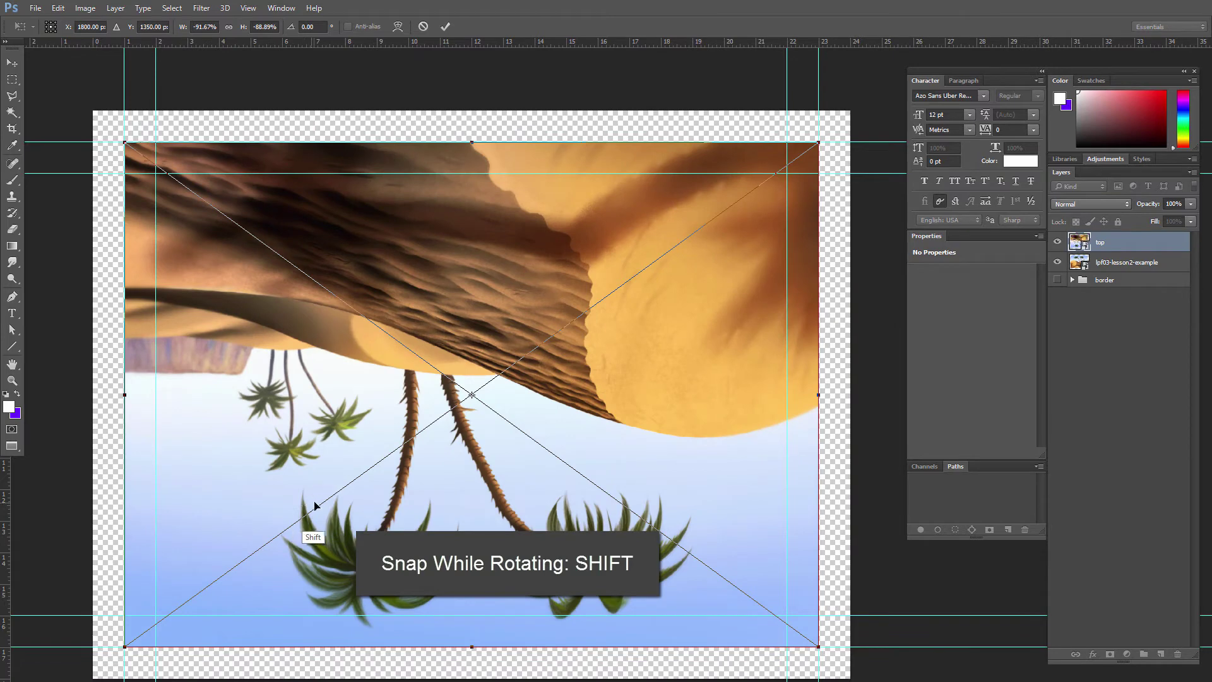
left_click(446, 29)
left_click(58, 8)
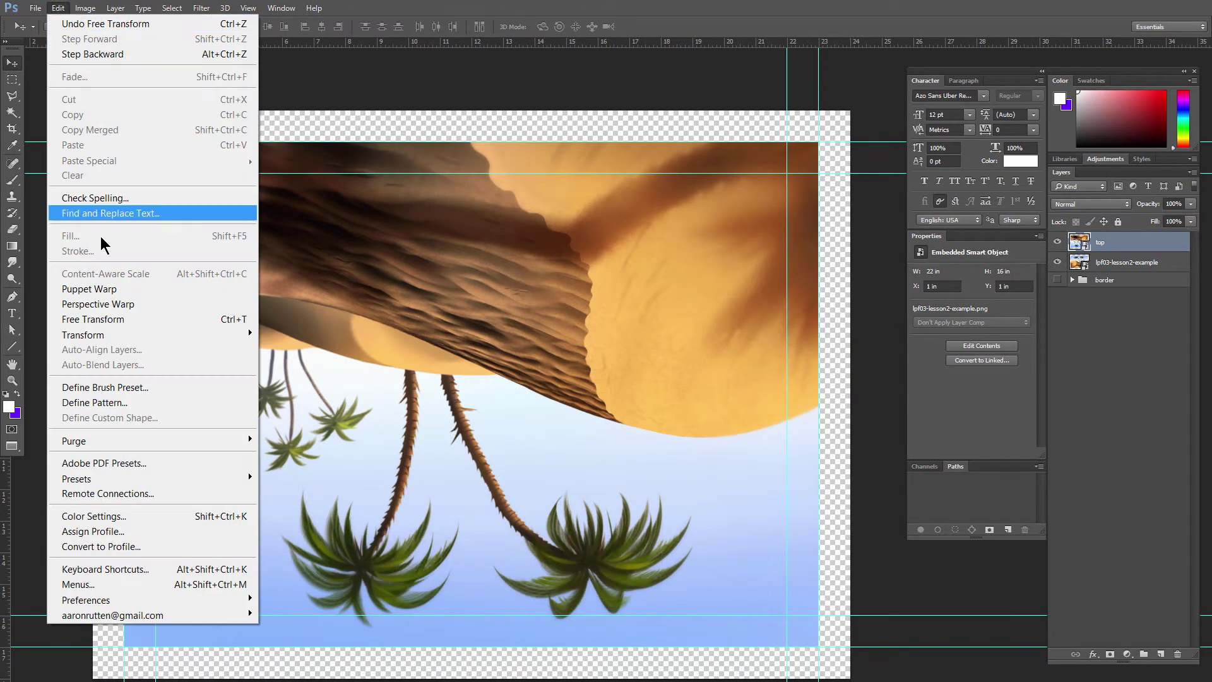
mouse_move(247, 335)
left_click(317, 507)
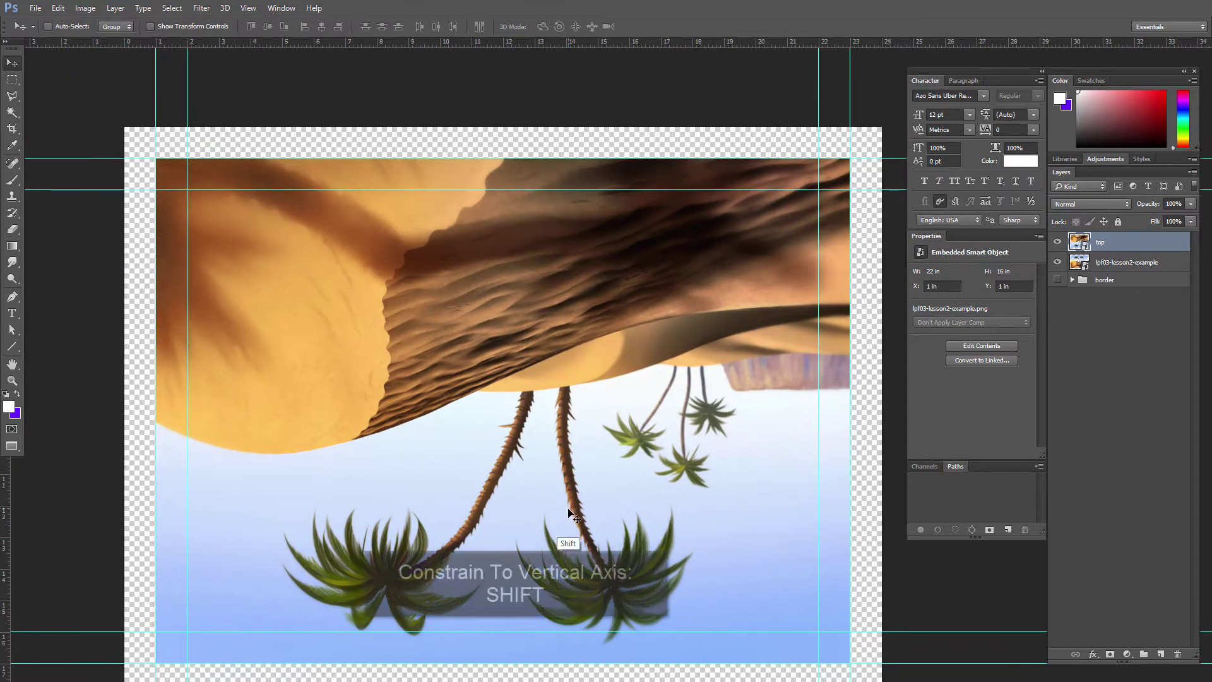
left_click_drag(568, 499, 591, 142)
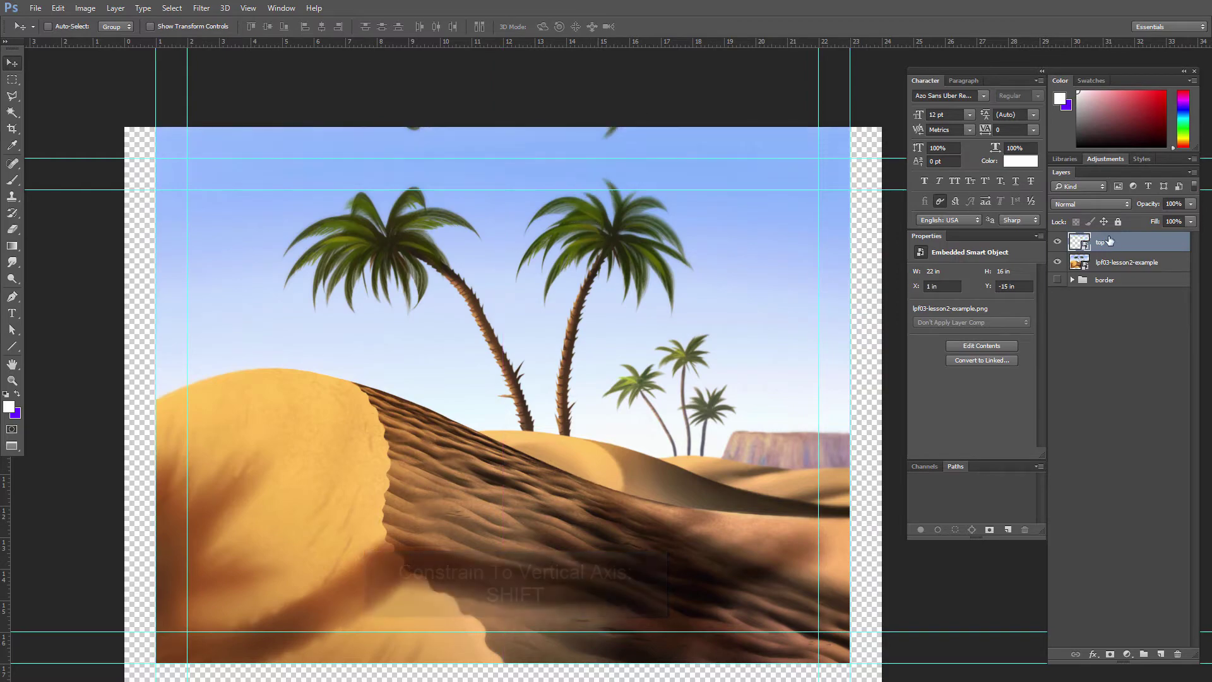
left_click(1112, 261)
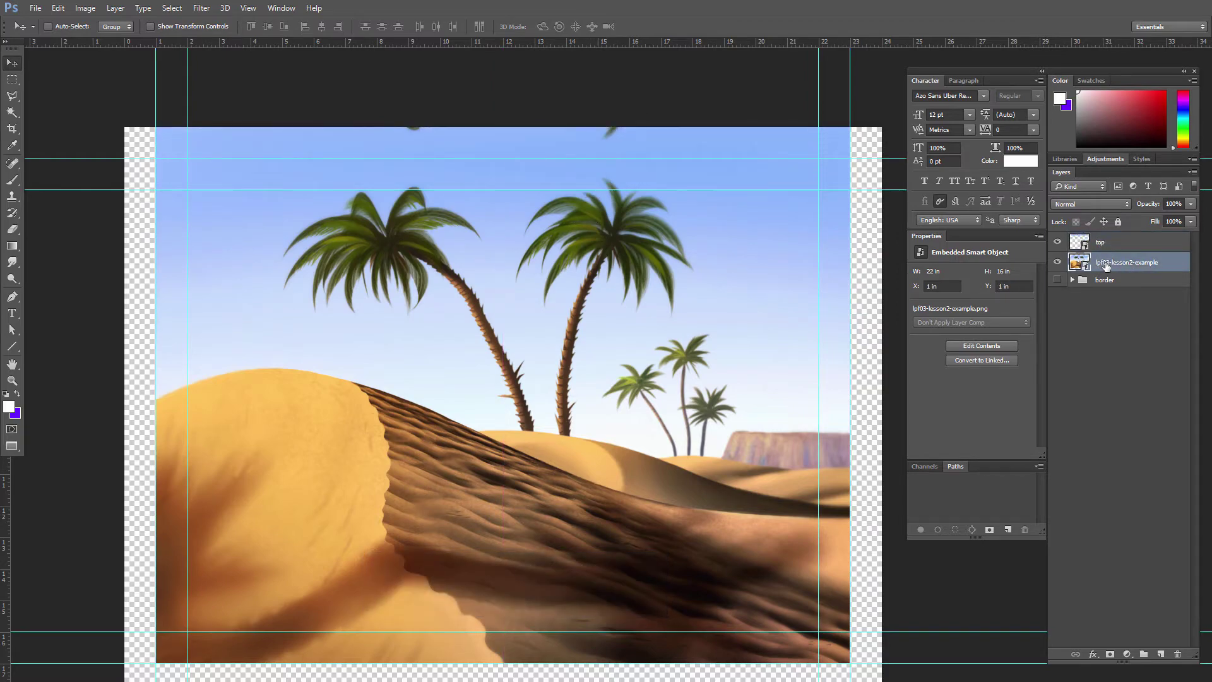
Create flipped bottom, right and left copies of the painting and place each against its edge.
right_click(1106, 266)
left_click(964, 257)
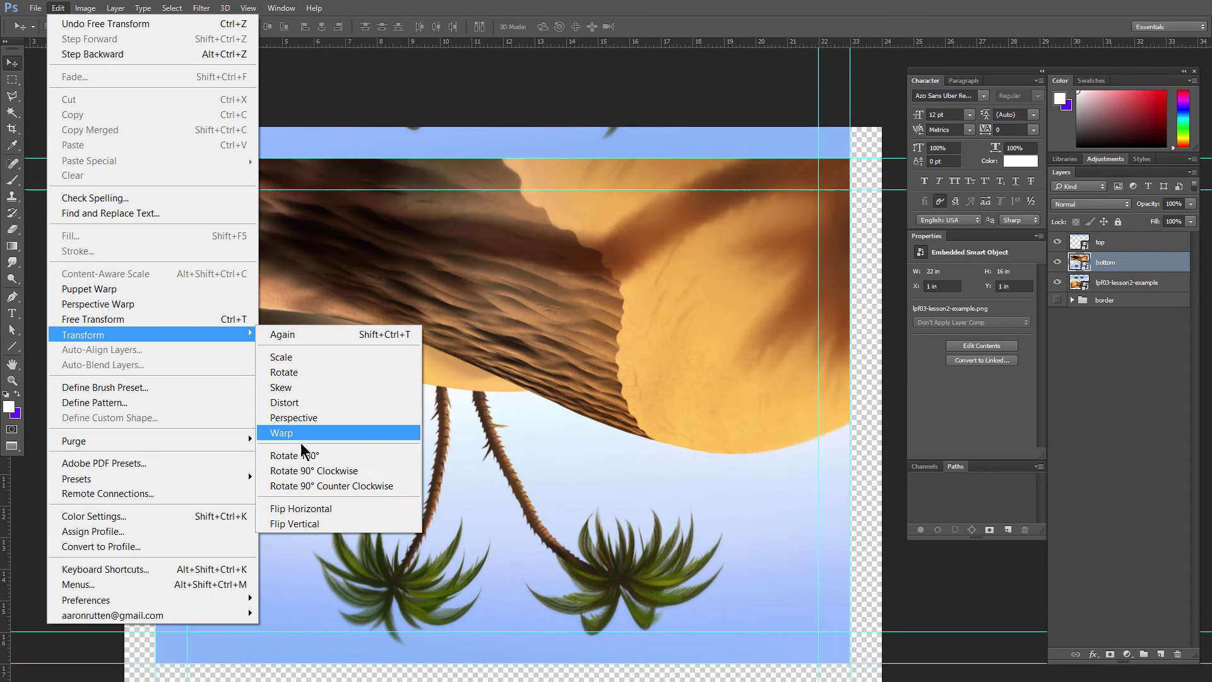
left_click(296, 455)
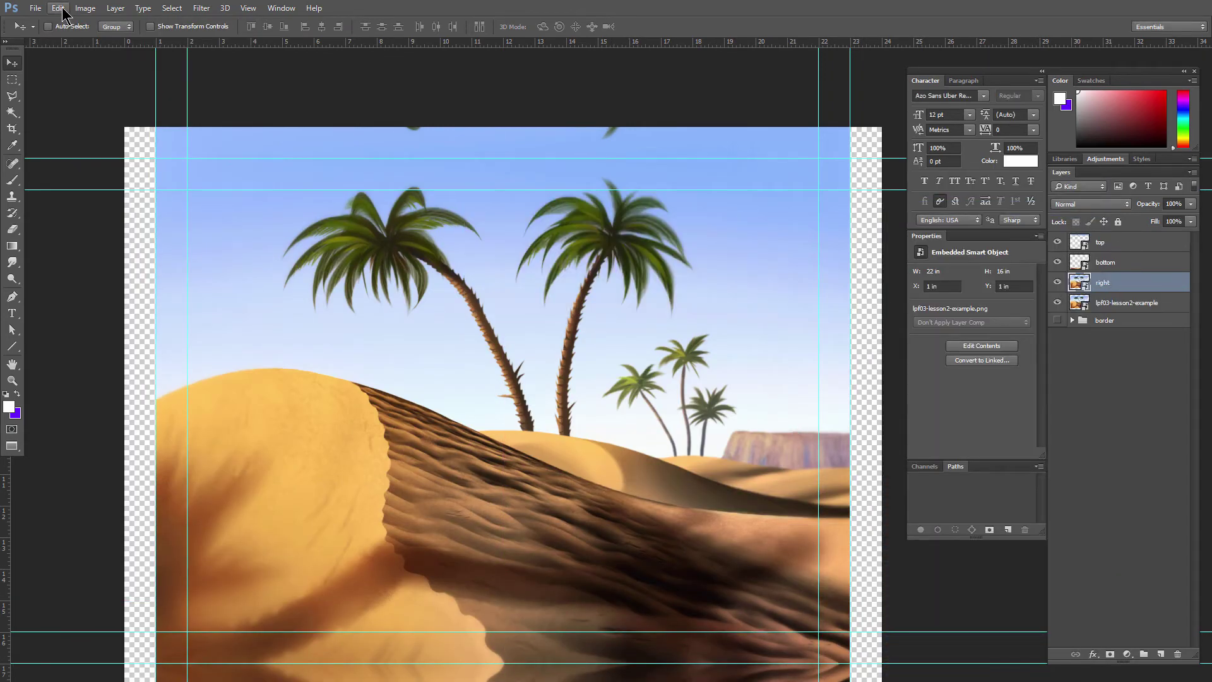
left_click(63, 11)
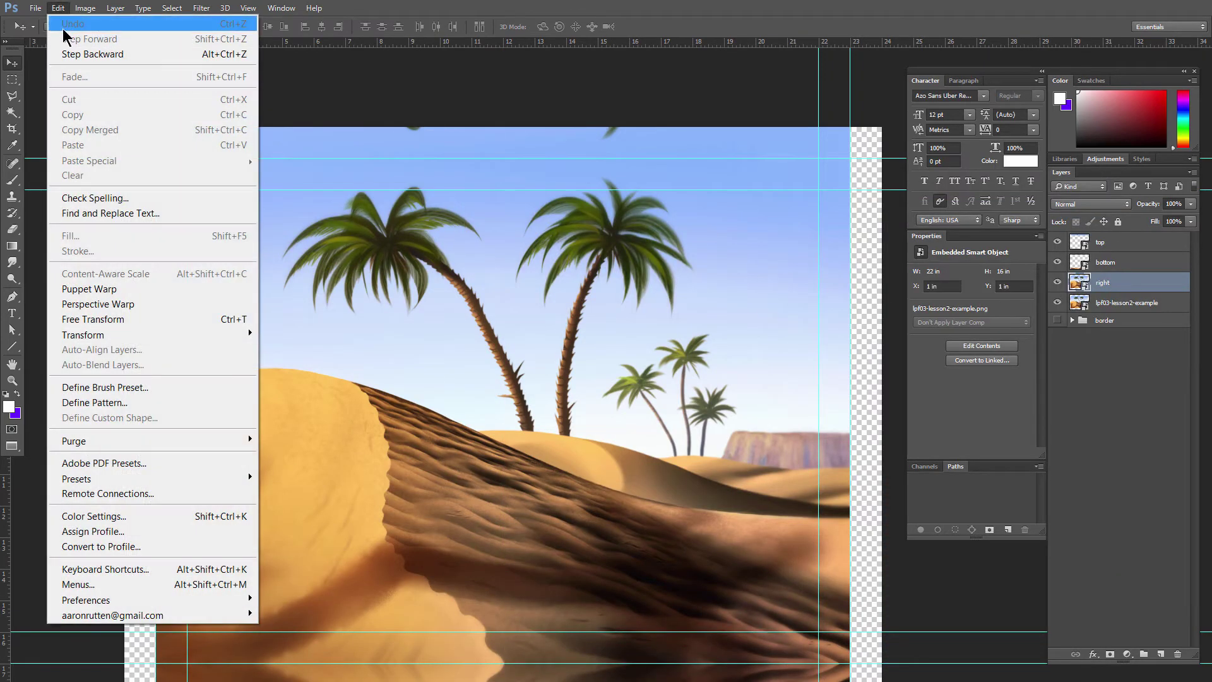
mouse_move(209, 334)
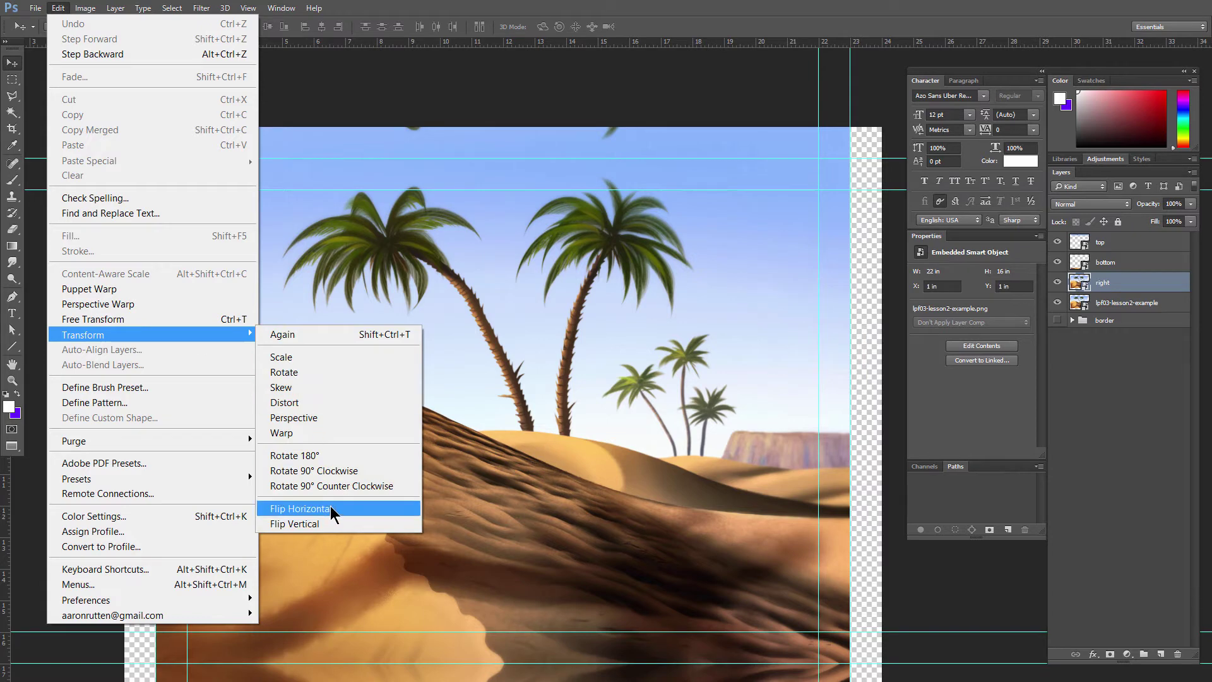
left_click(295, 508)
left_click_drag(431, 420, 825, 420)
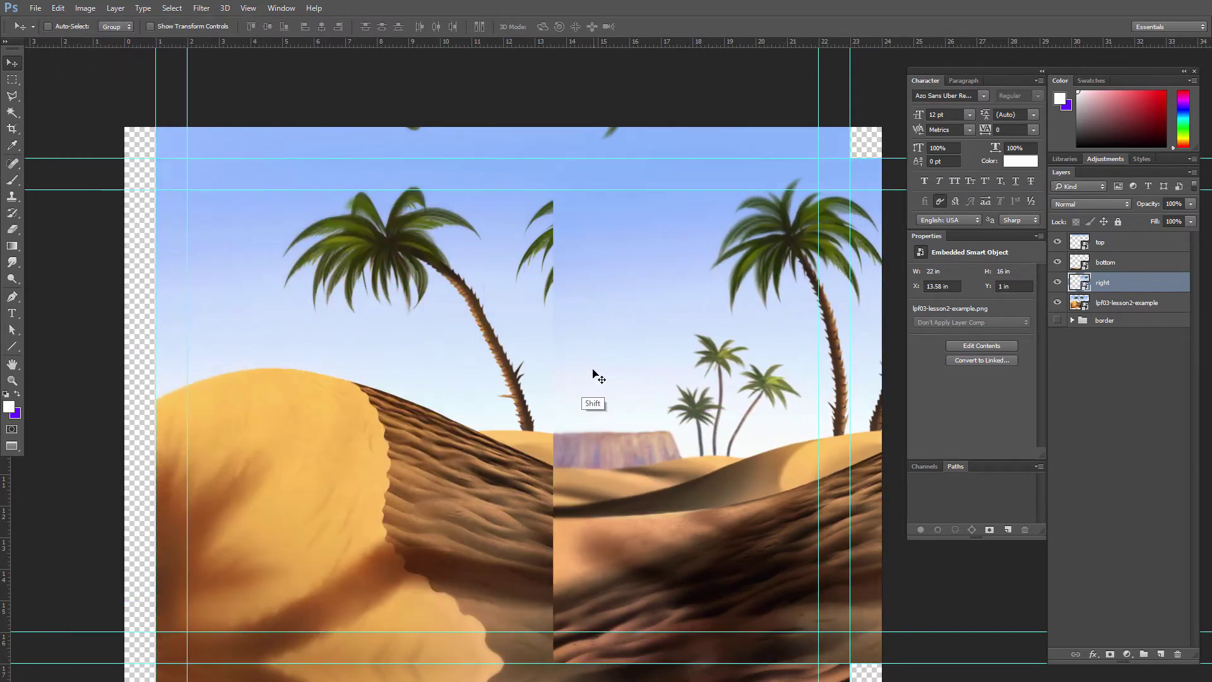
left_click_drag(593, 377, 884, 384)
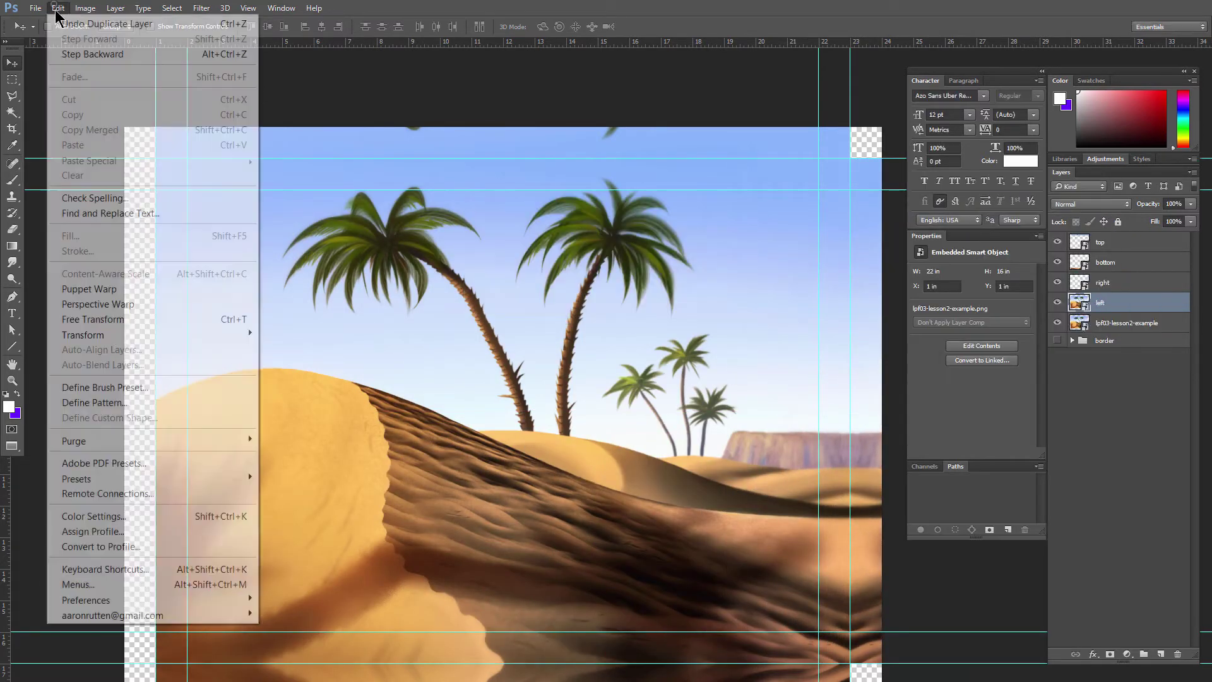
left_click(294, 509)
left_click_drag(294, 508, 190, 479)
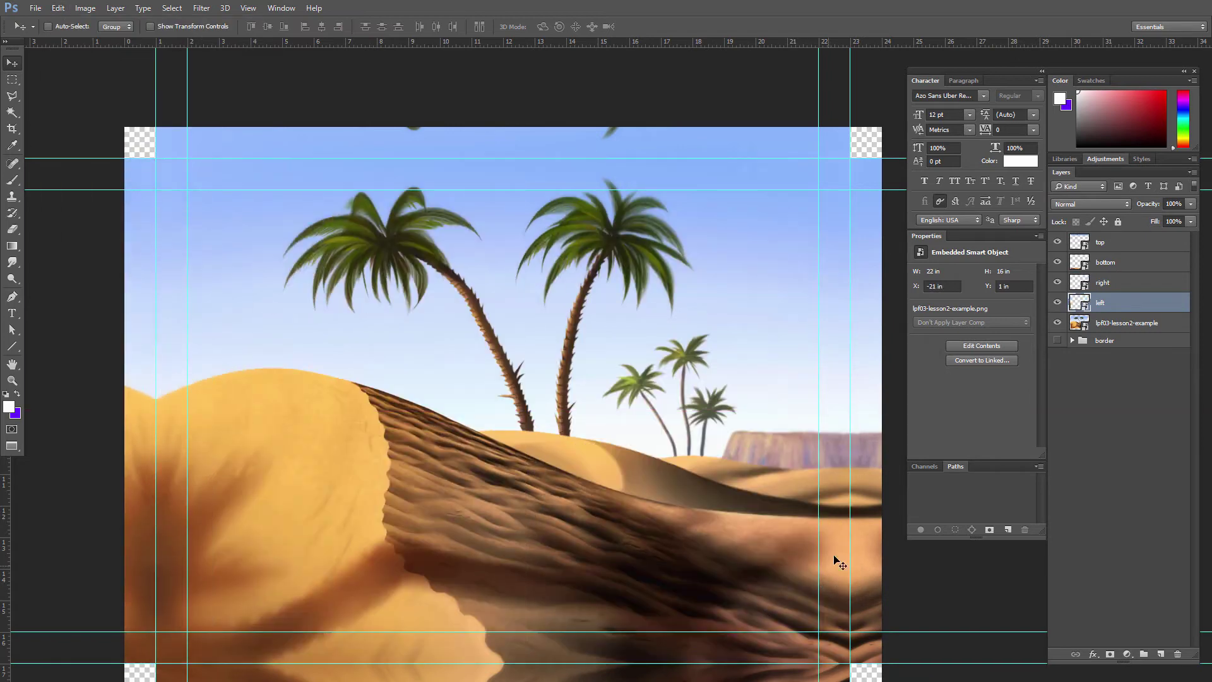
Select all five painting layers and merge them into one layer named 'art'.
left_click(1115, 245)
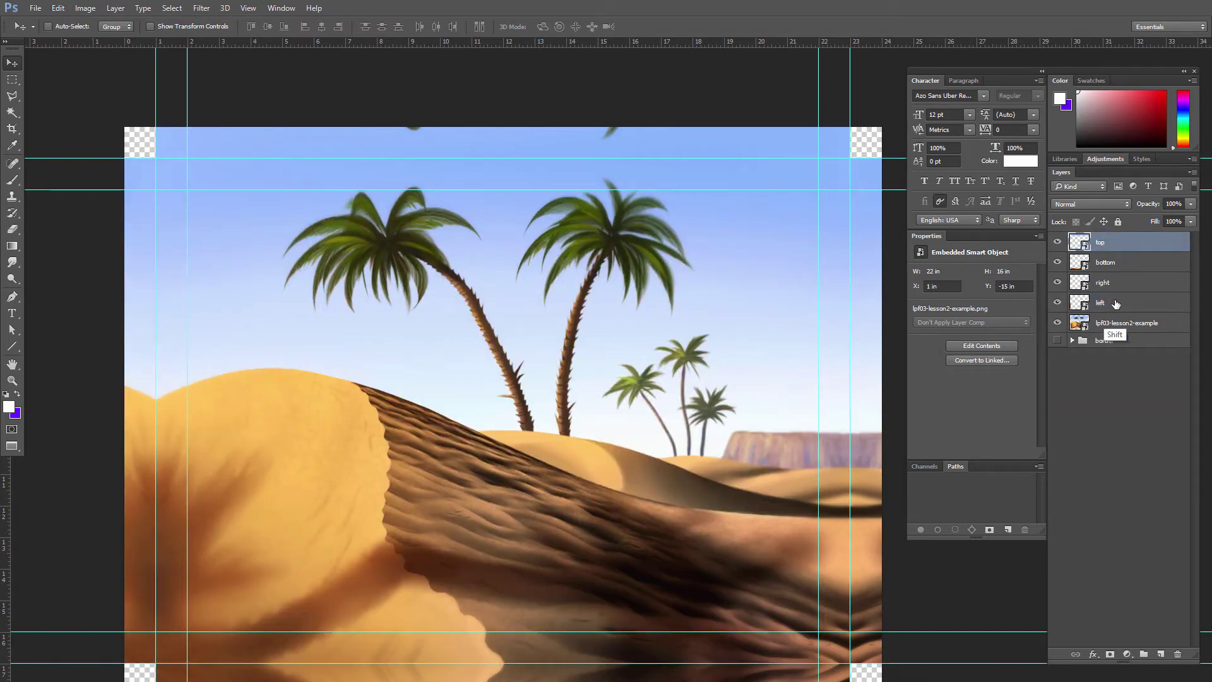
left_click(1116, 324, "shift")
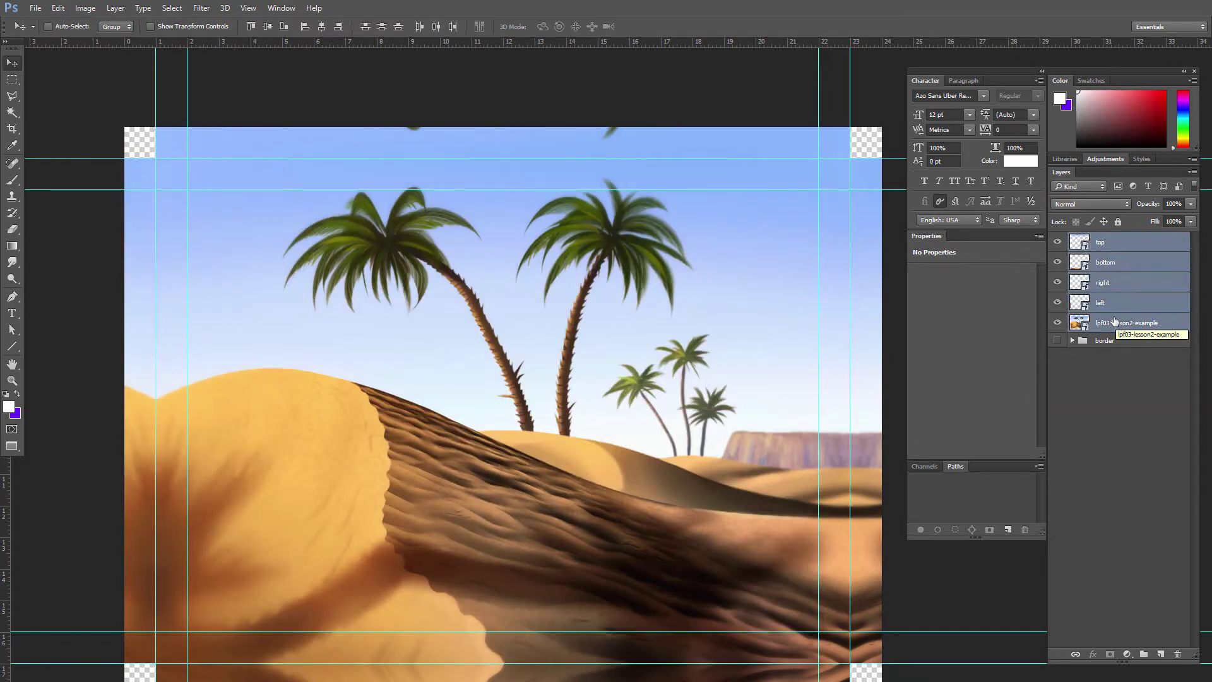
key("ctrl+e")
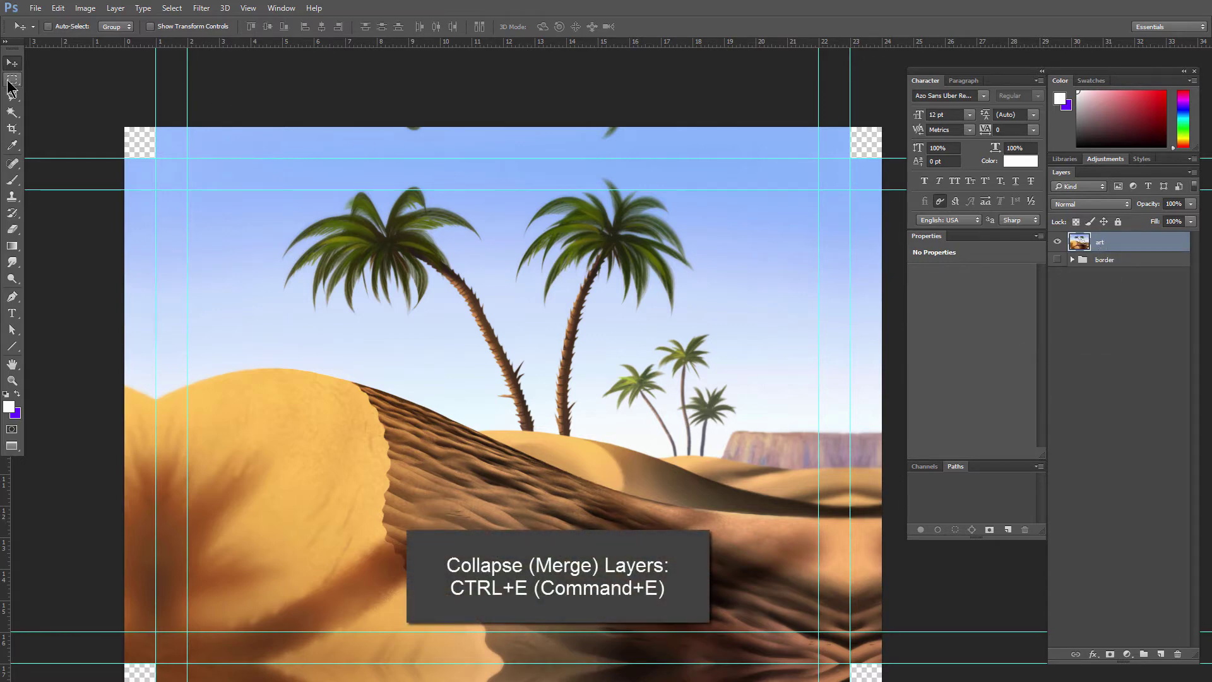
left_click(12, 113)
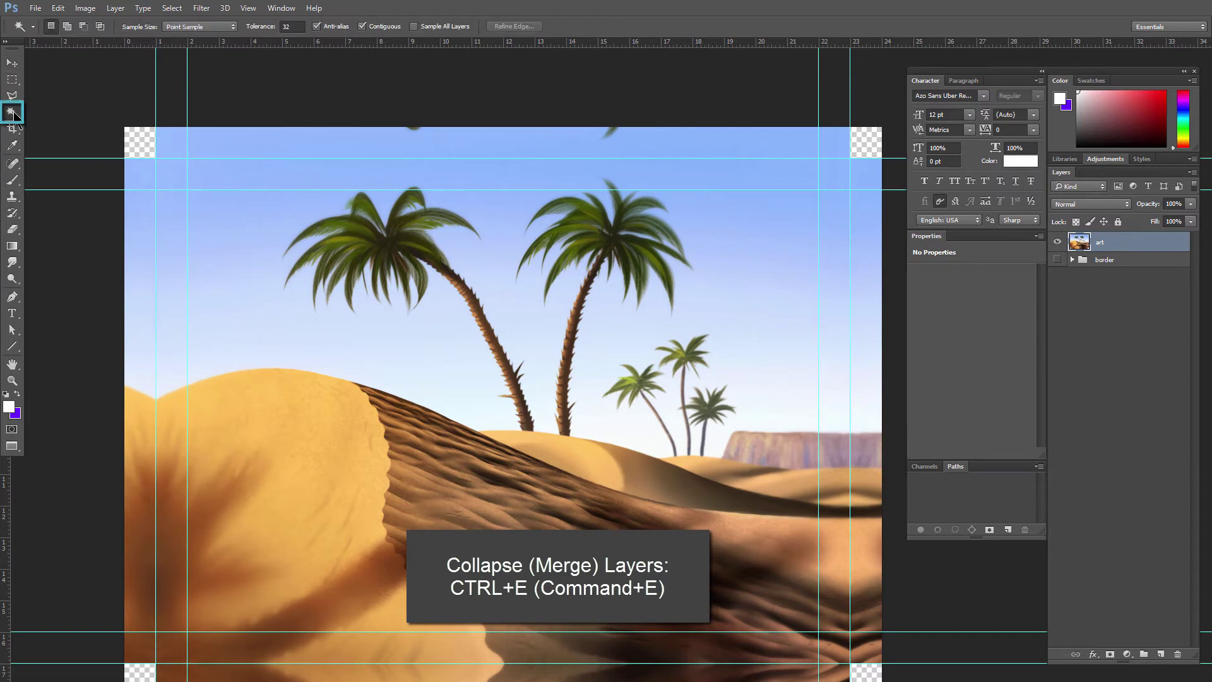
Magic Wand-select the four transparent corners and fill them with Content-Aware Fill.
left_click(141, 141)
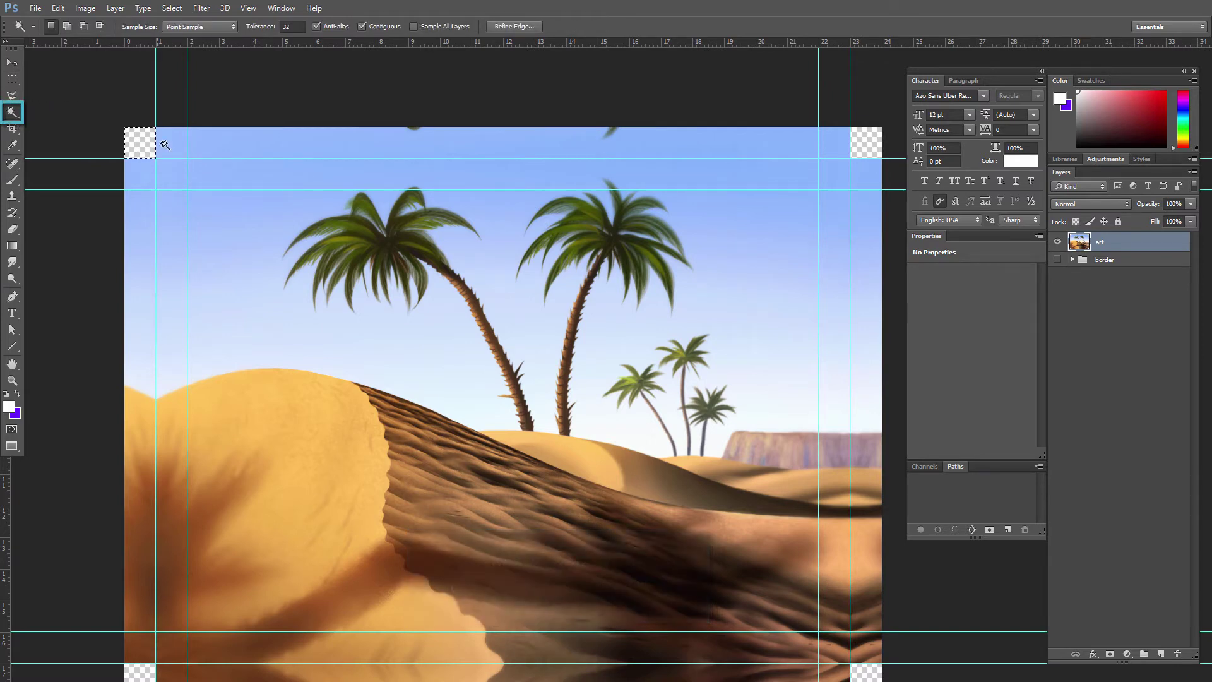
left_click(865, 142, "shift")
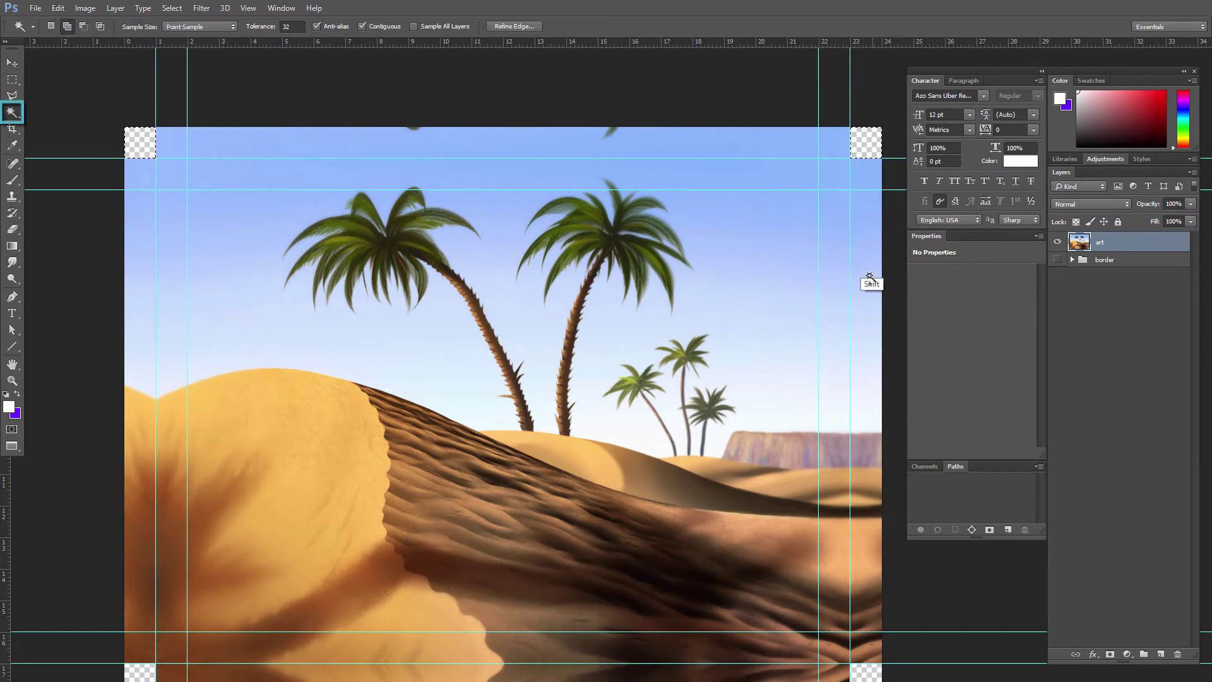
left_click(863, 671, "shift")
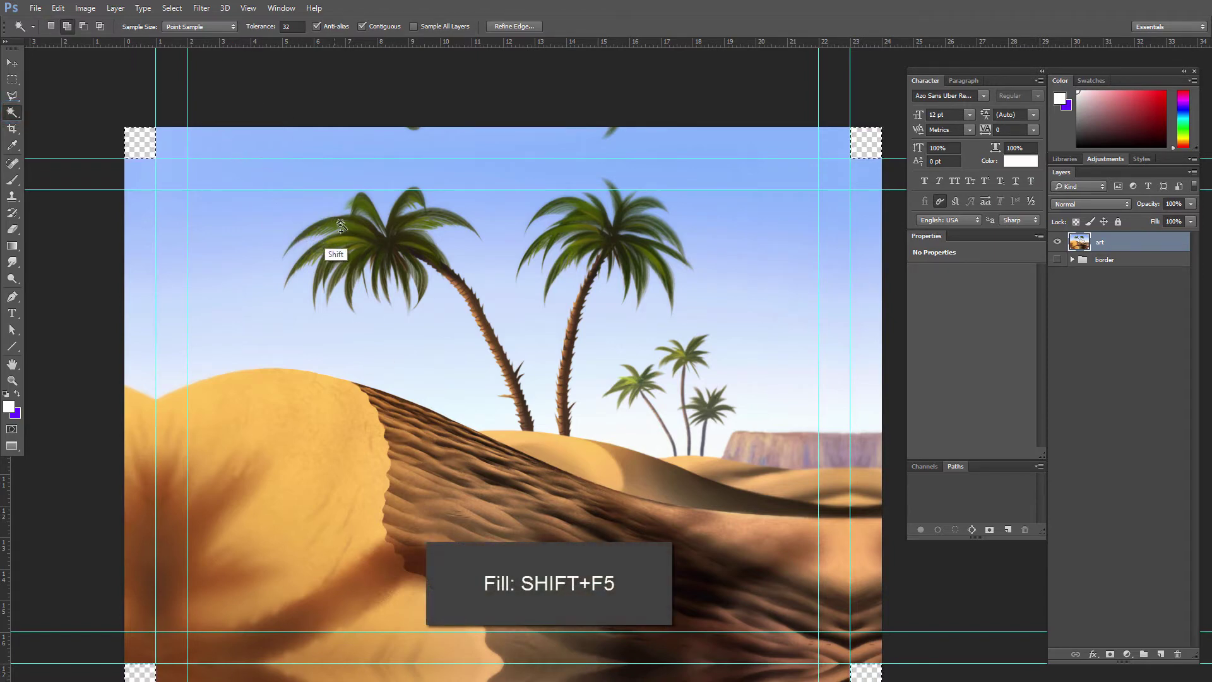
key("shift+F5")
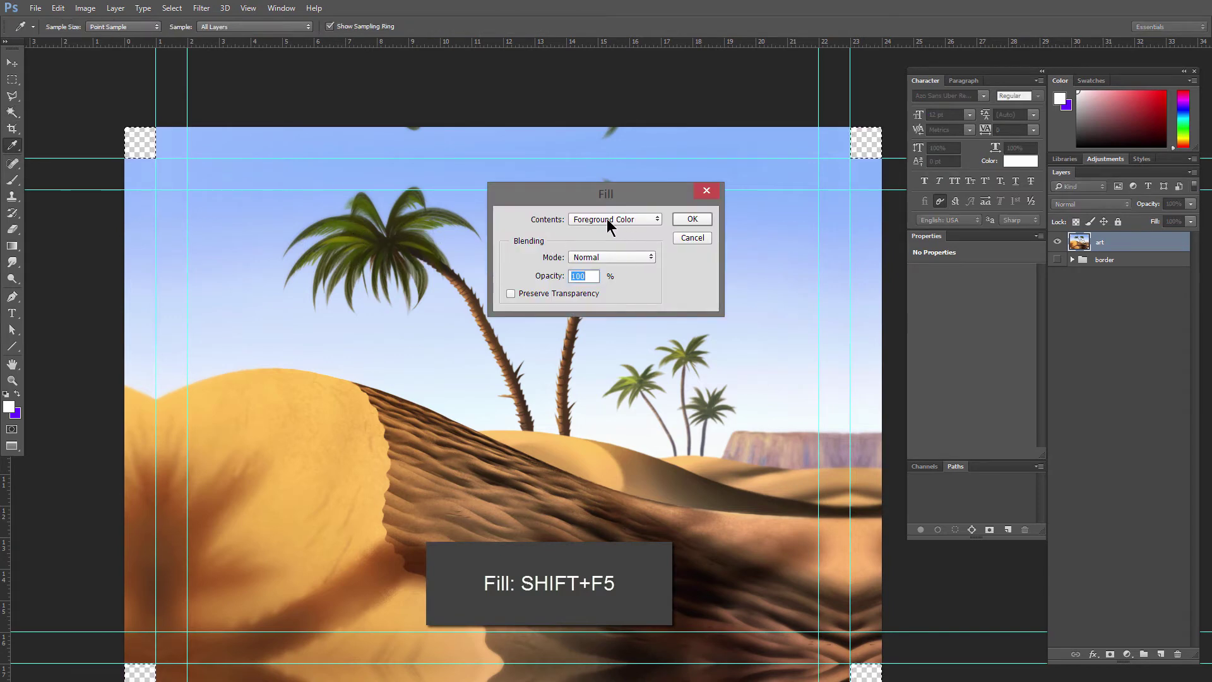
left_click(607, 220)
left_click(609, 264)
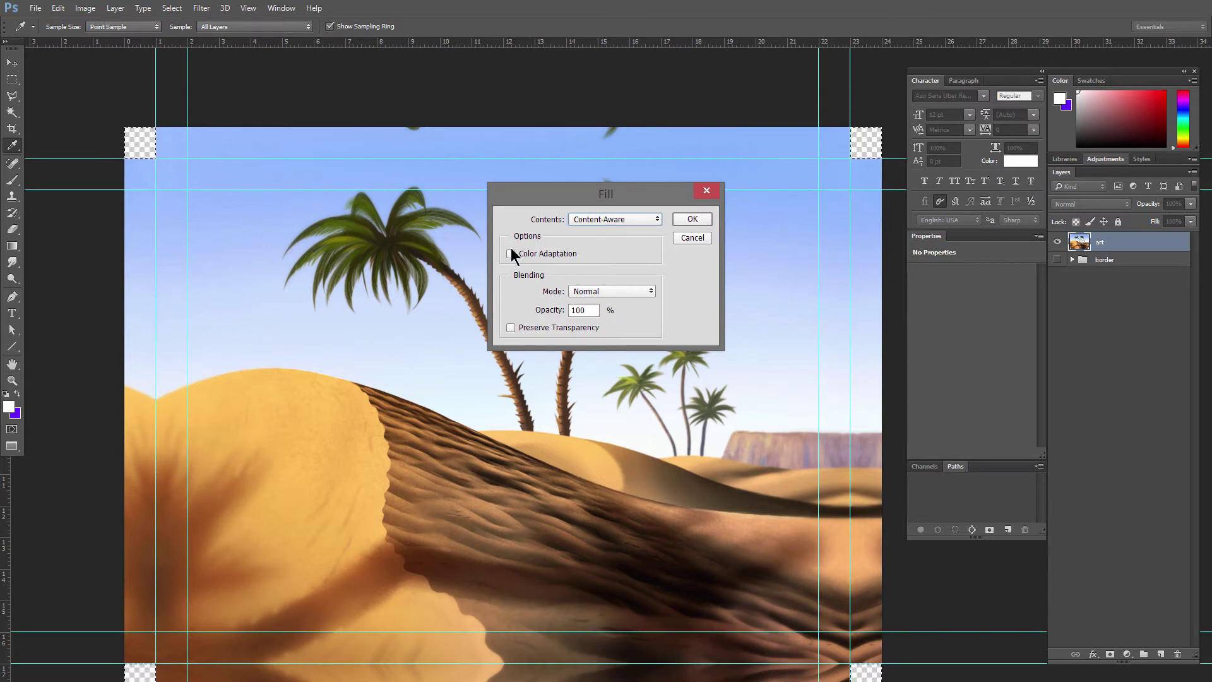
left_click(691, 219)
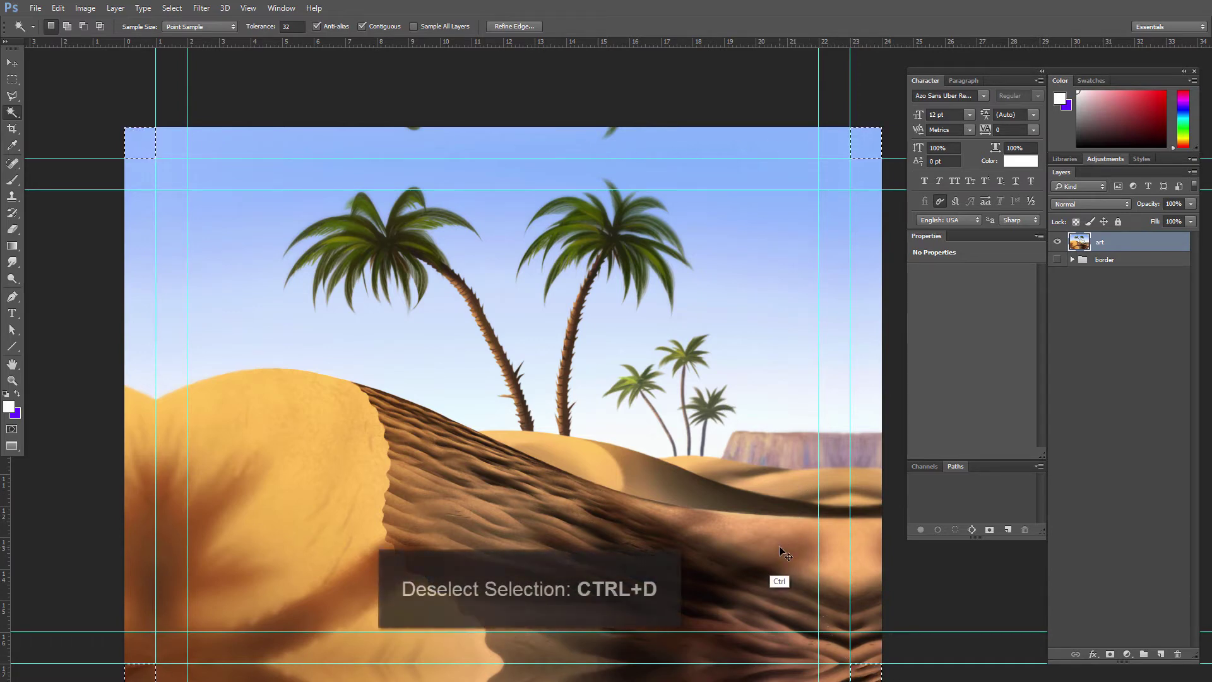
Deselect the corners, hide the guides, and zoom in on the bottom-left dune to inspect it.
key("ctrl+d")
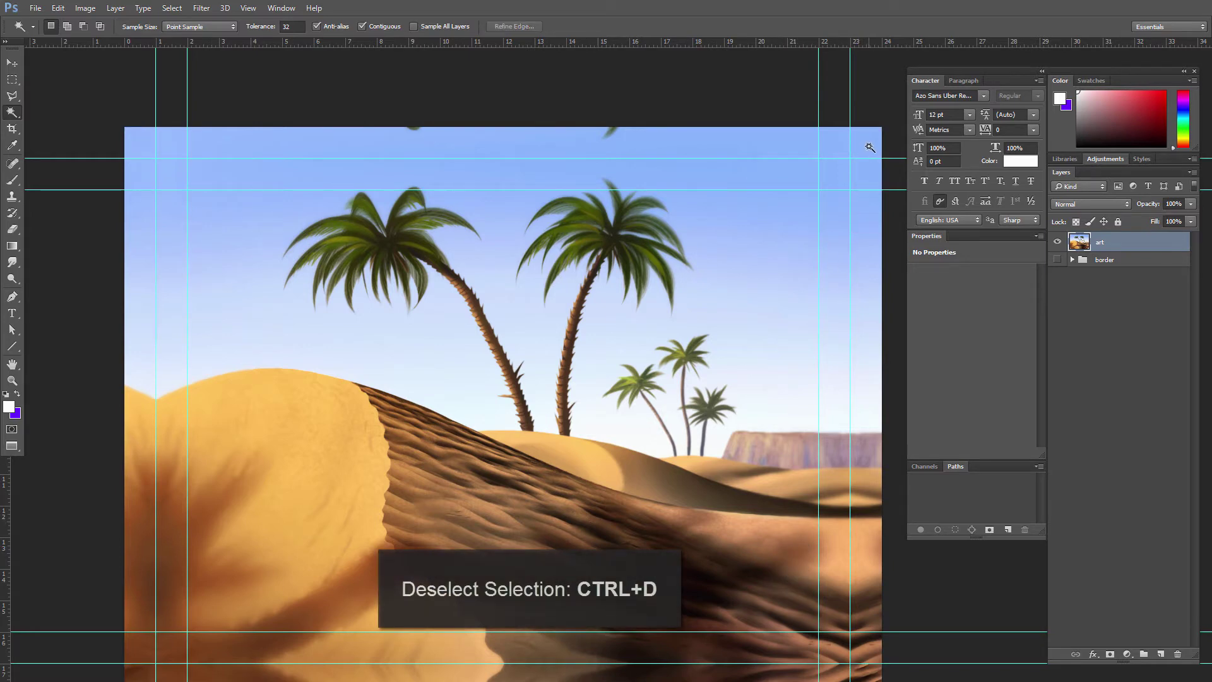
key("ctrl+semicolon")
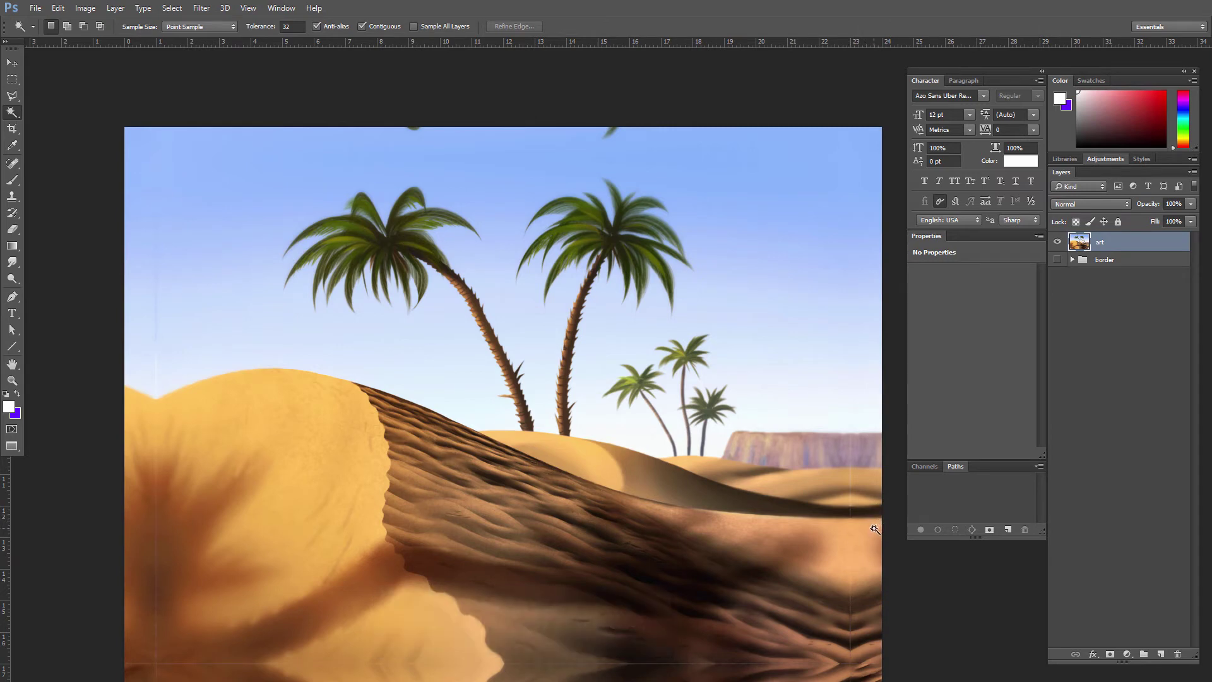
key("z")
scroll(384, 576, "down", 1)
left_click_drag(211, 643, 186, 638)
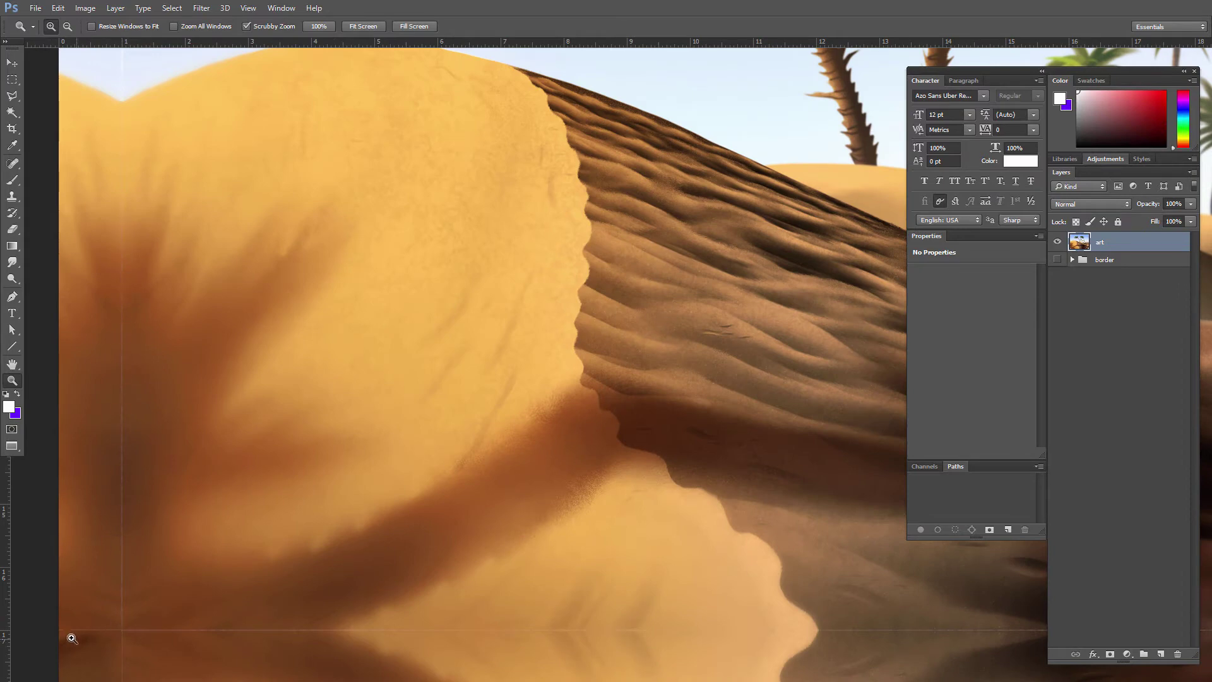
left_click(353, 628, "alt")
left_click(363, 630, "alt")
left_click_drag(388, 534, 278, 568)
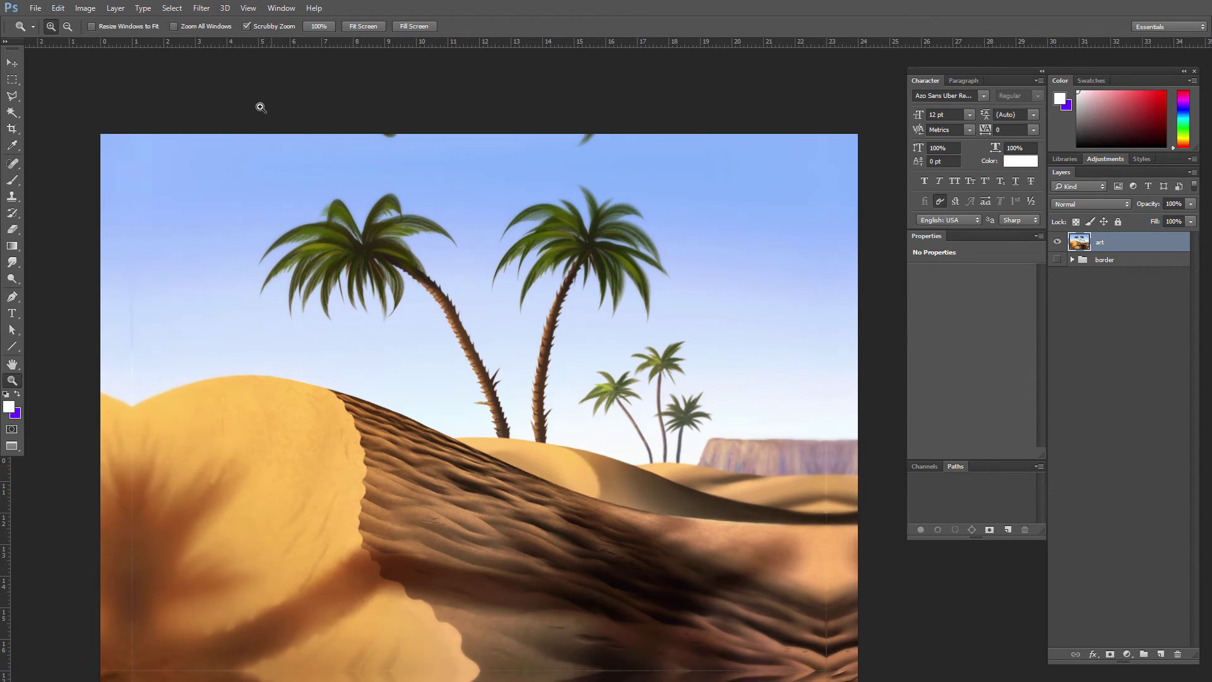
Spot-heal the bottom horizontal seam and right vertical seam, then view the painting full screen.
left_click(14, 165)
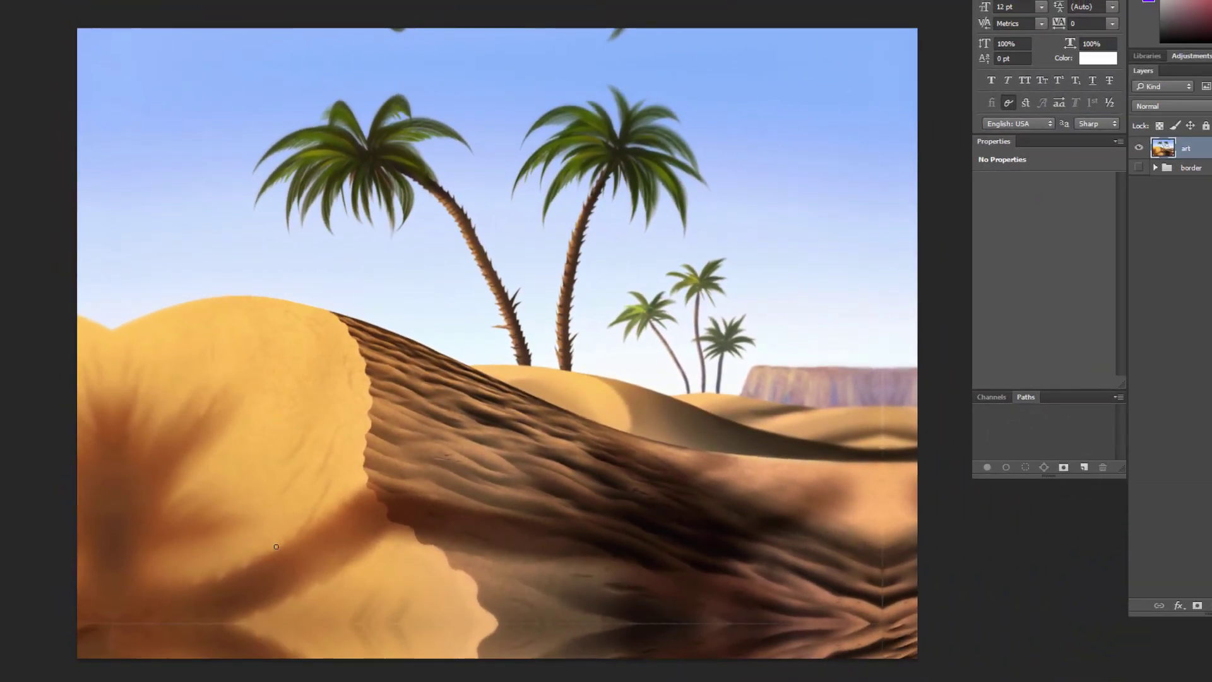
left_click_drag(85, 623, 914, 631)
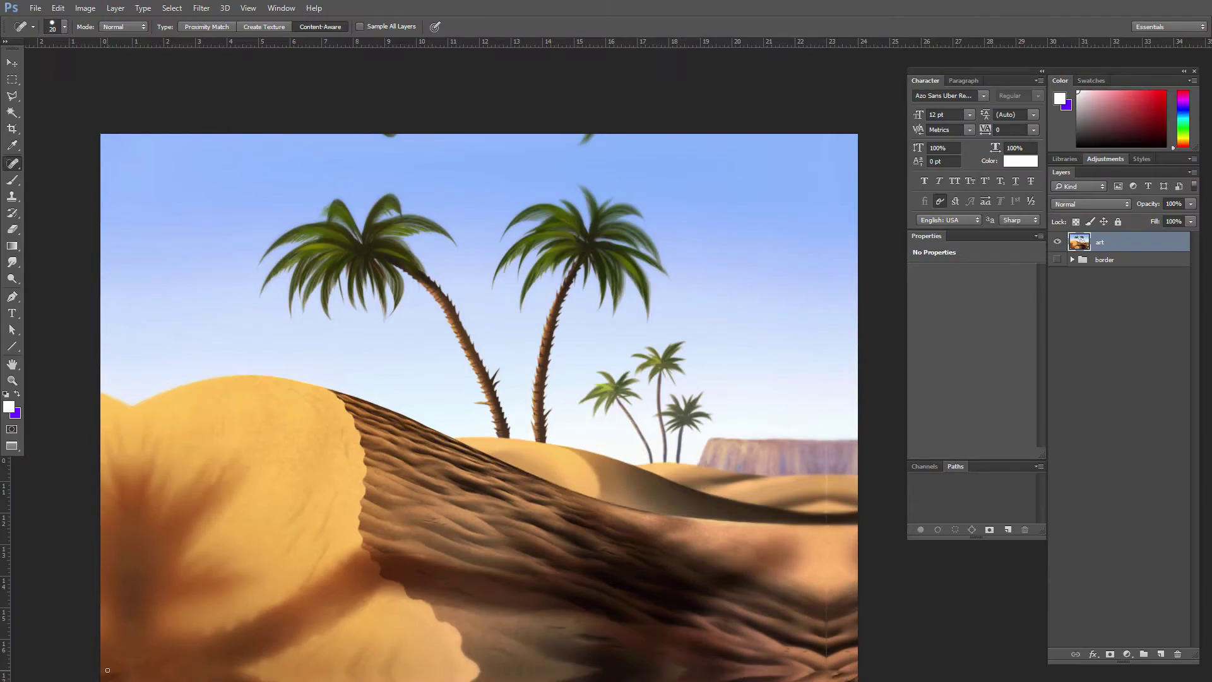
left_click(826, 163, "shift")
key("z")
key("f")
key("f")
left_click(385, 218)
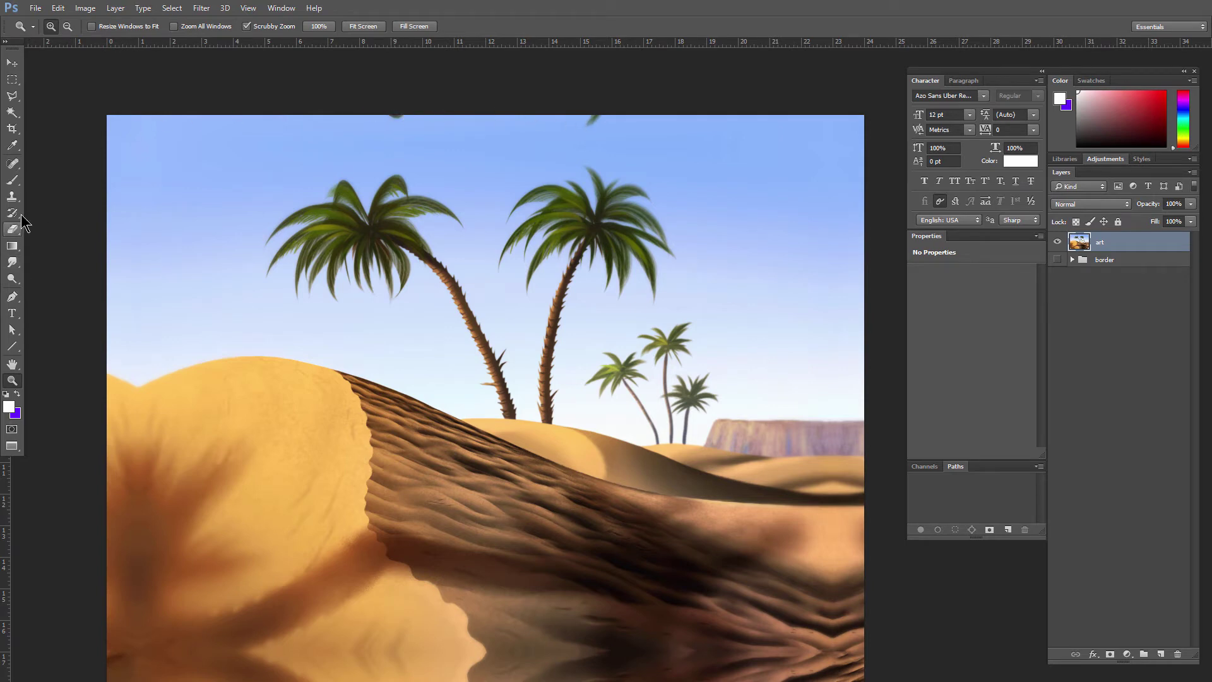
Try removing the top-edge leaf fragments with spot healing and cloned sky, undoing the clone.
left_click(12, 164)
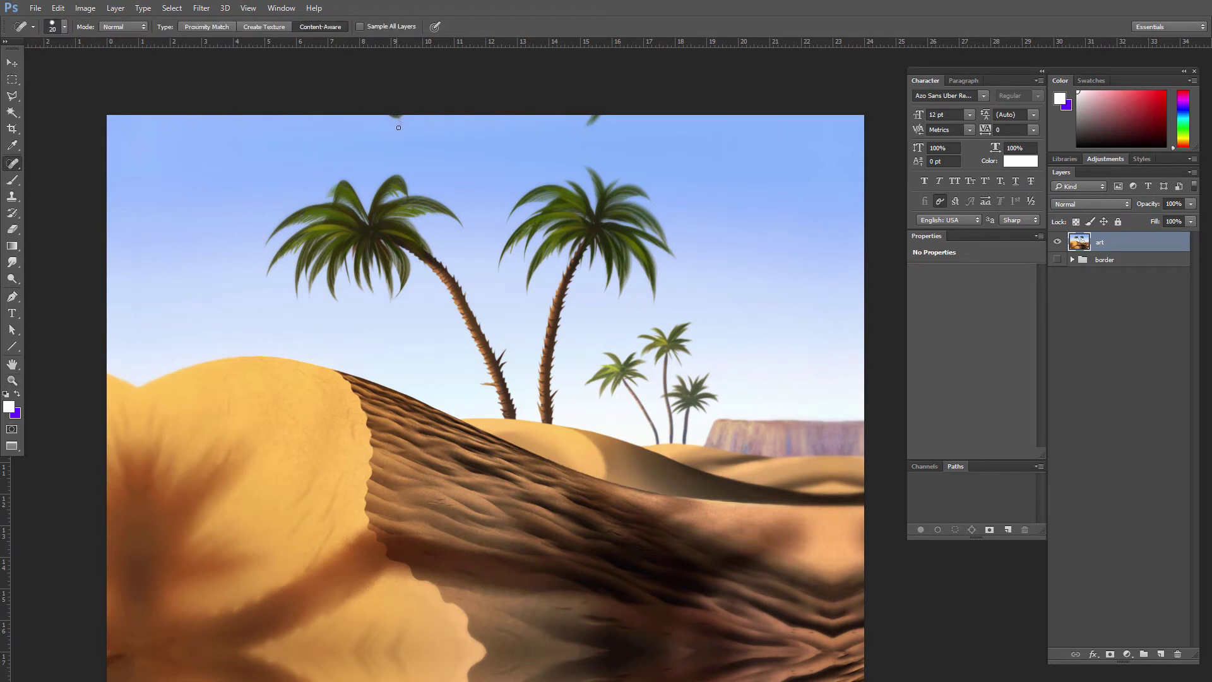
key("bracketright")
key("bracketright")
left_click(394, 118)
left_click(592, 117)
left_click(12, 197)
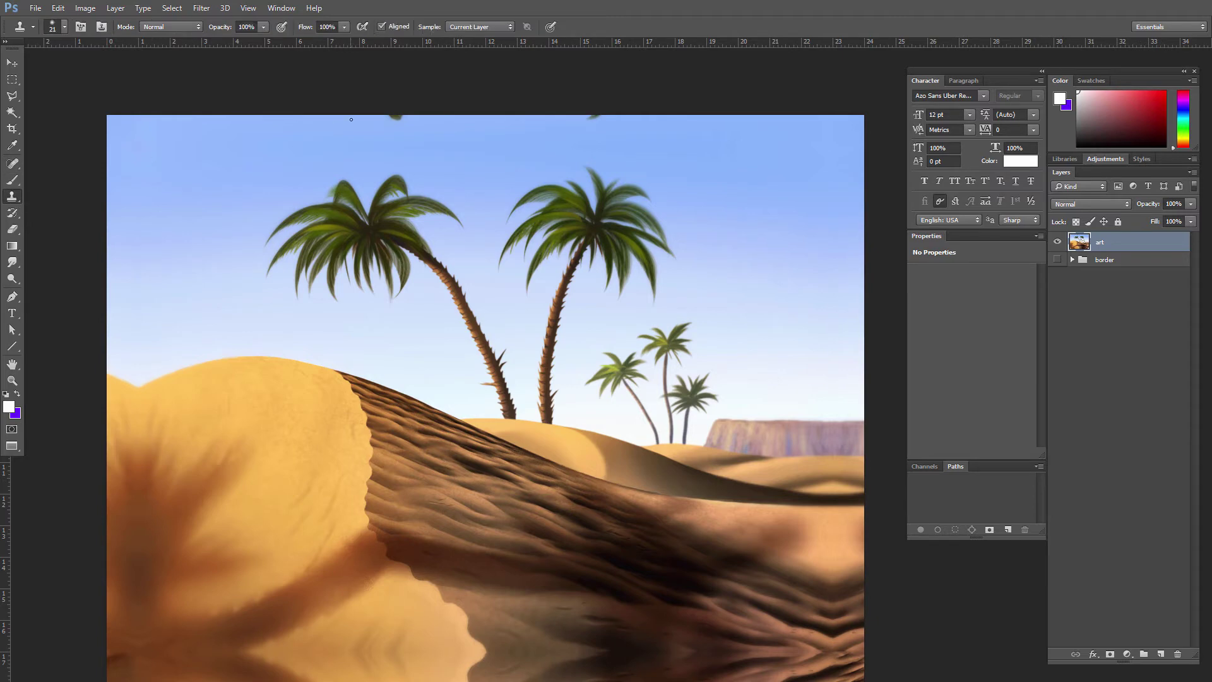
key("alt")
left_click(348, 122, "alt")
left_click_drag(381, 120, 402, 118)
key("ctrl+z")
Marquee both leaf tips at the top edge, Content-Aware fill them, and deselect.
key("m")
left_click_drag(378, 103, 407, 127)
left_click_drag(575, 104, 607, 133)
key("shift+BackSpace")
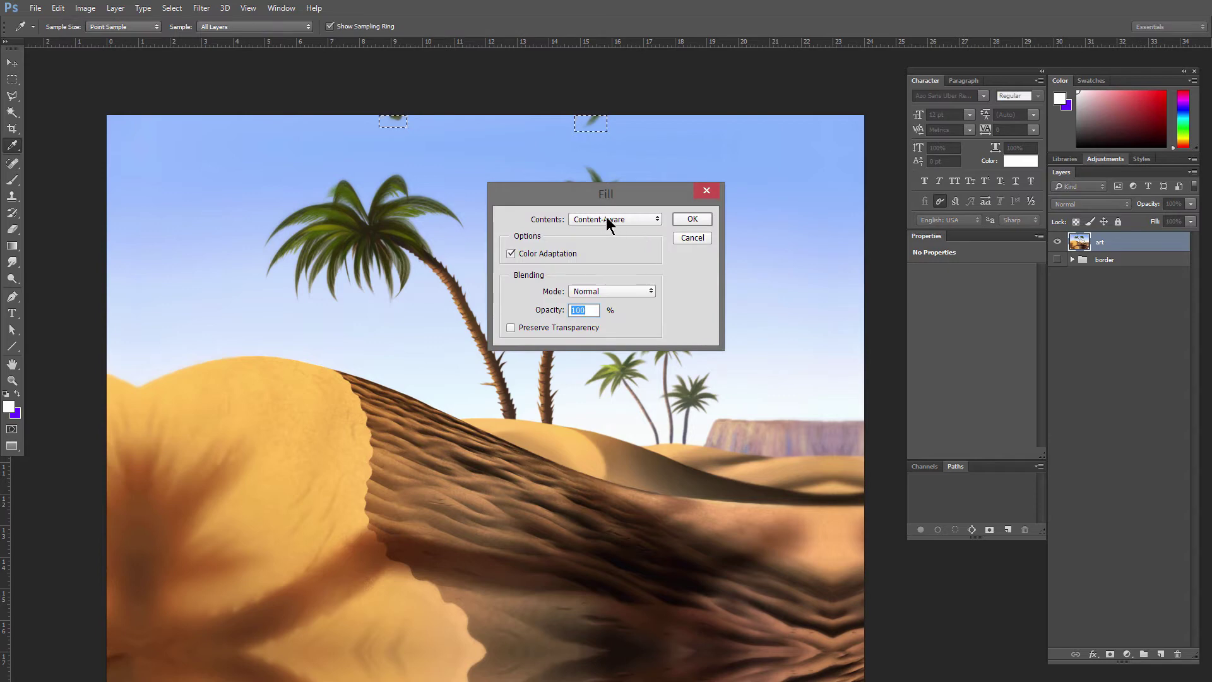
left_click(692, 219)
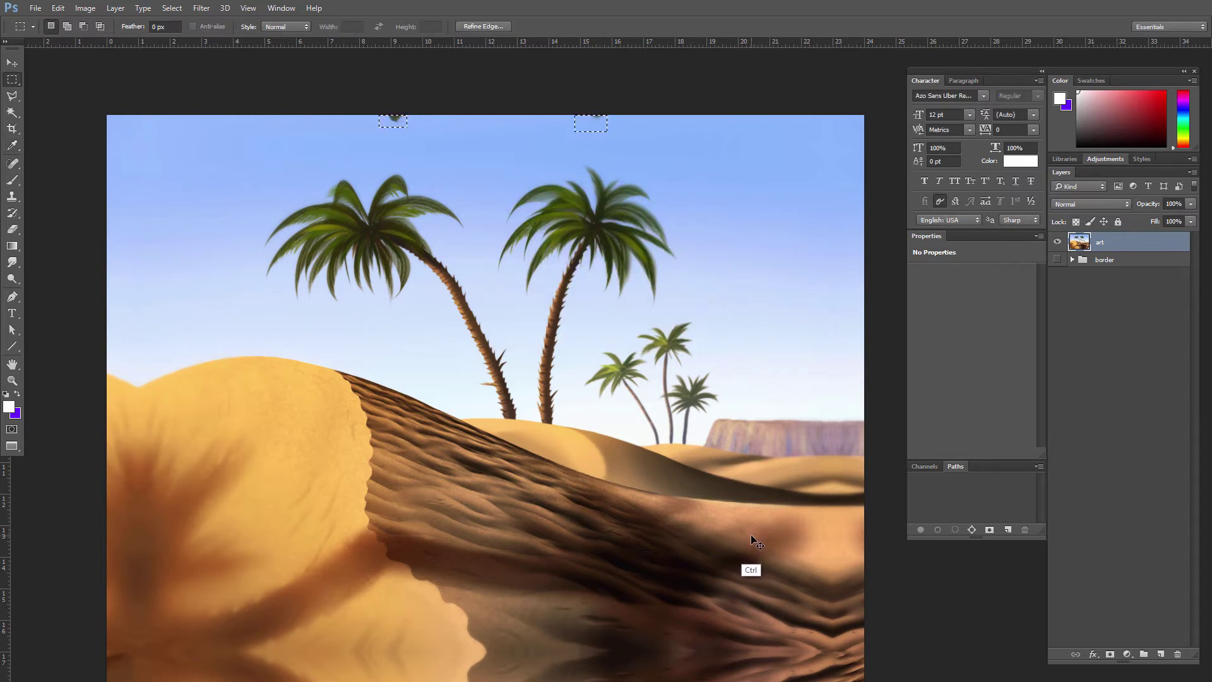
key("ctrl+d")
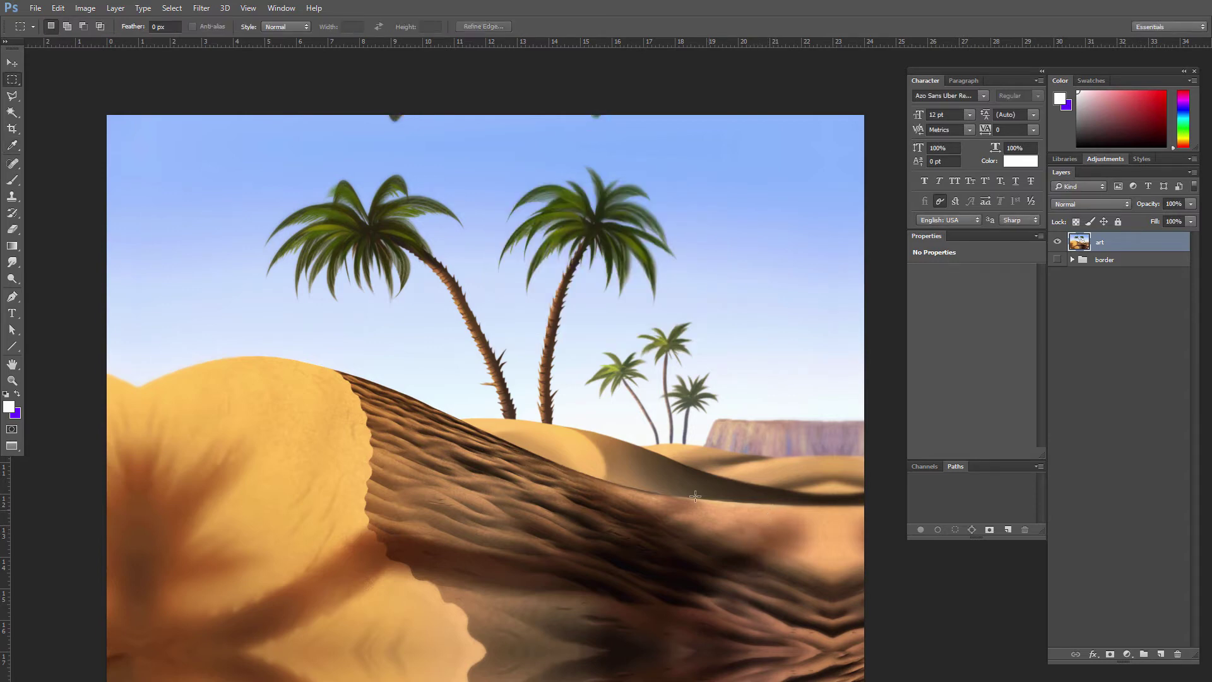
Pick the Brush and sample the light sky blue from the canvas top as the paint colour.
left_click(12, 263)
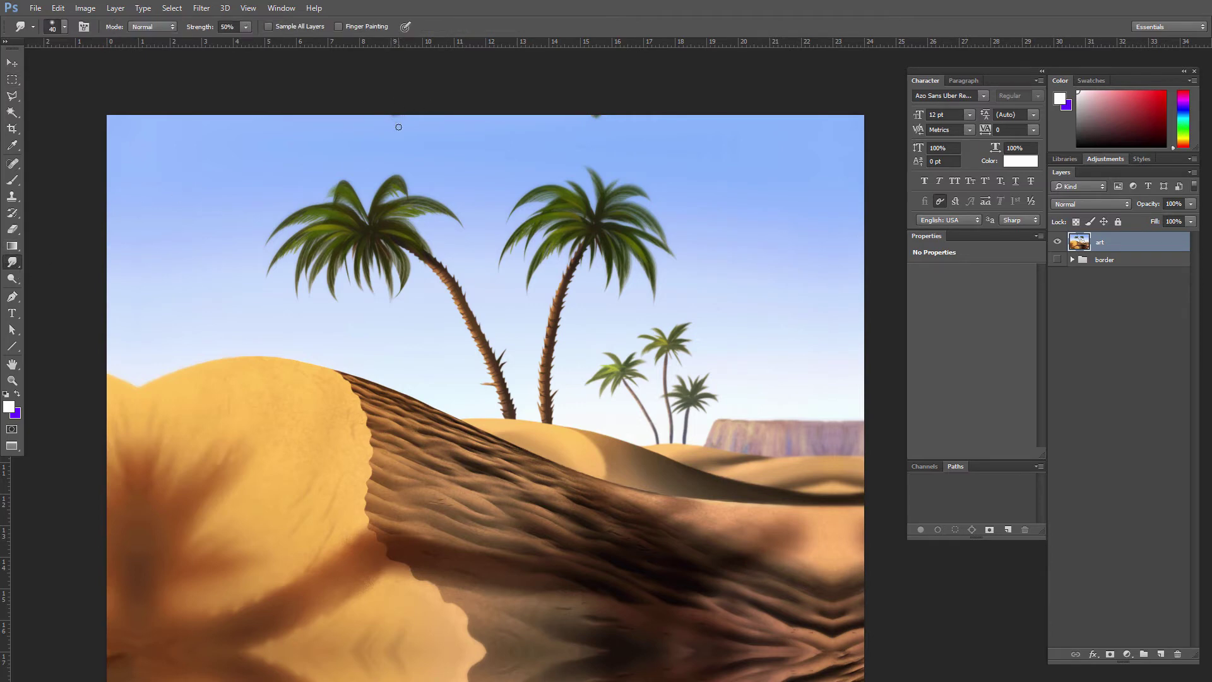
left_click(12, 180)
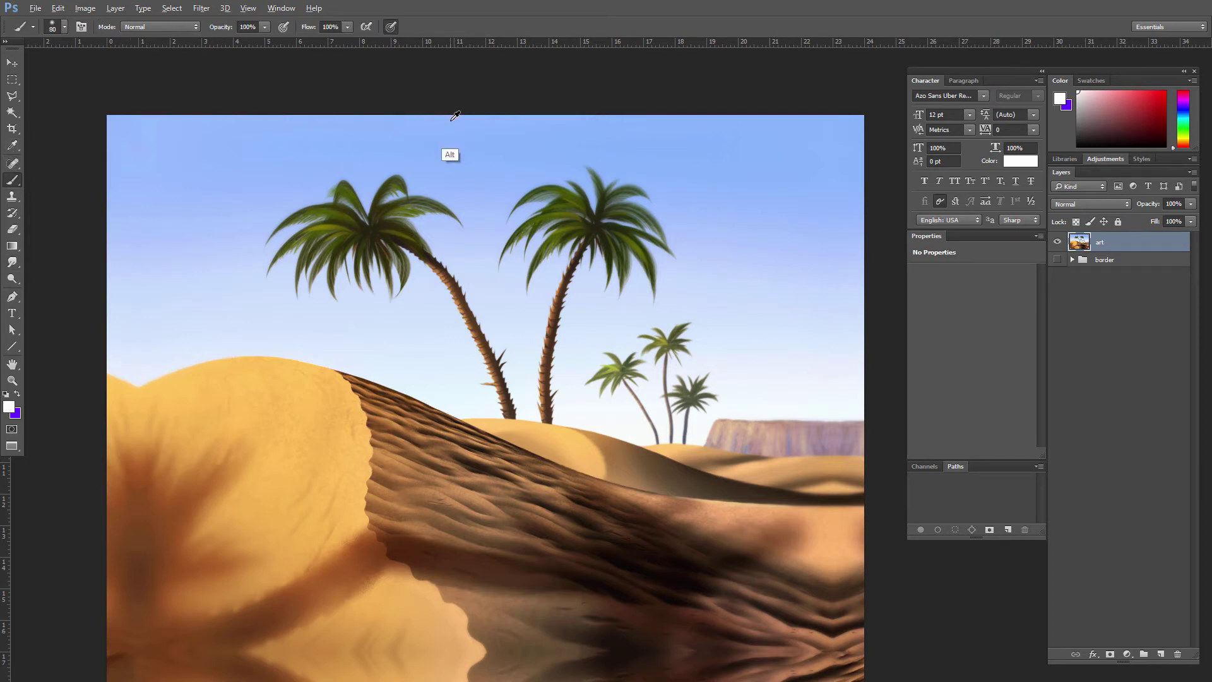
left_click(455, 119, "alt")
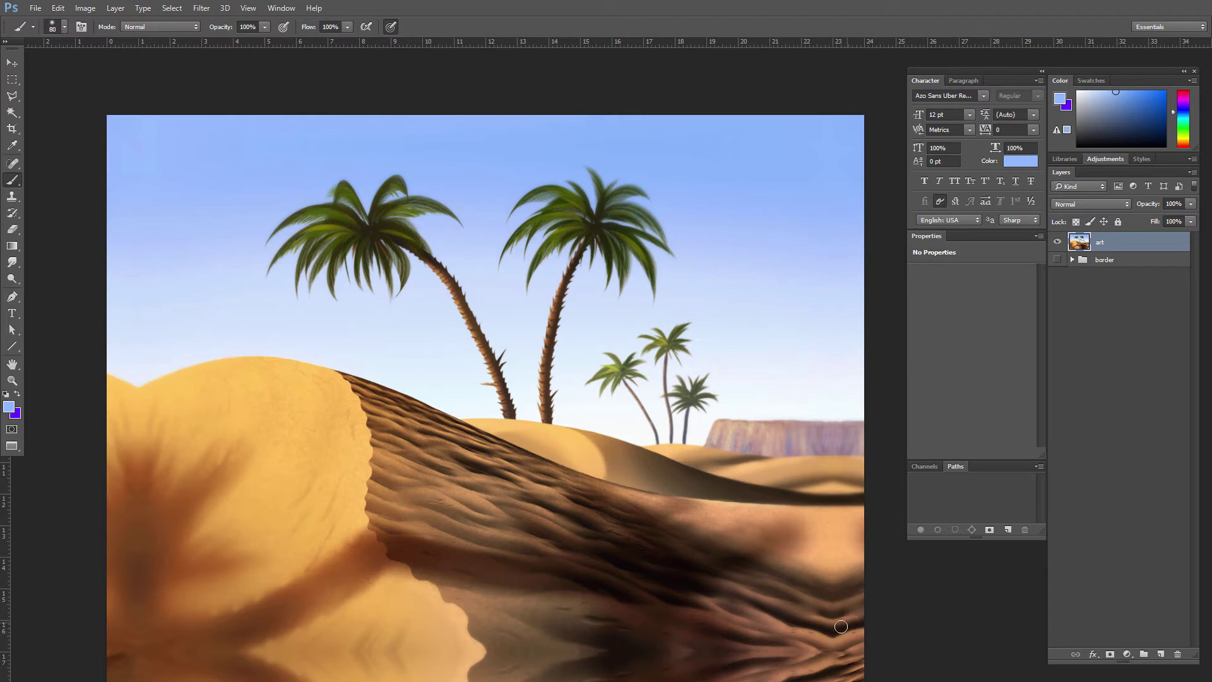
Zoom in and heal the dune's lower-right edge with two Spot Healing Brush strokes.
key("z")
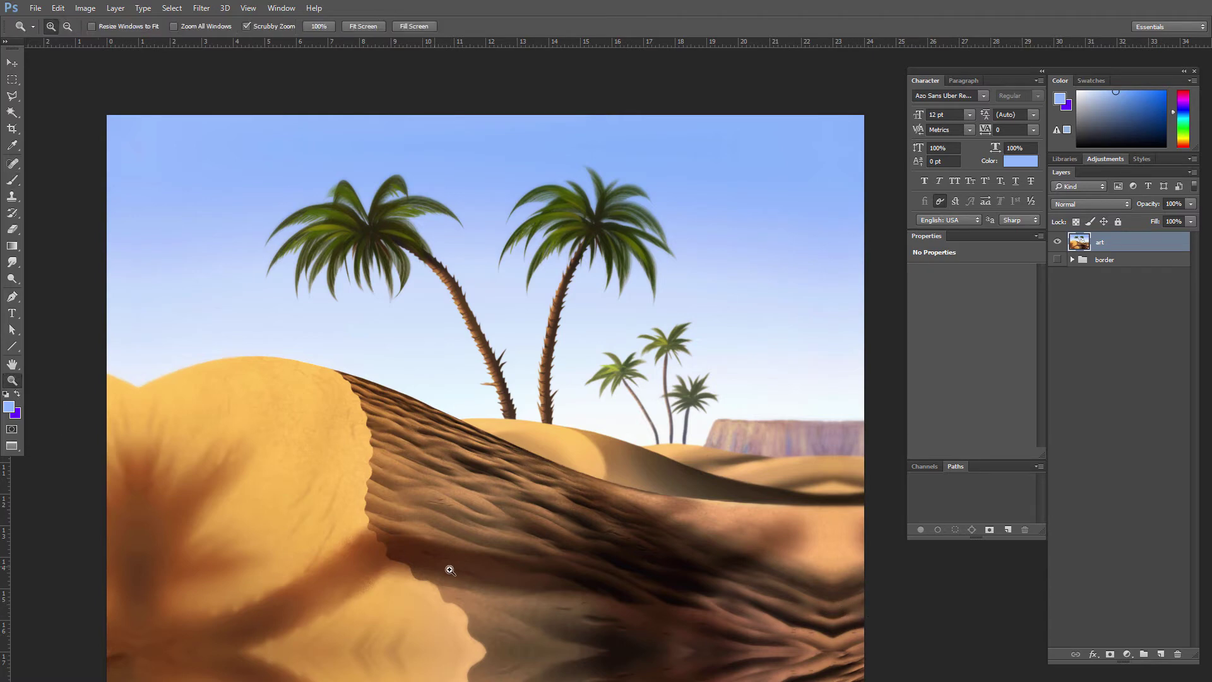
left_click(454, 571)
mouse_move(533, 570)
left_mouse_down()
mouse_move(434, 610)
mouse_move(358, 584)
left_mouse_up()
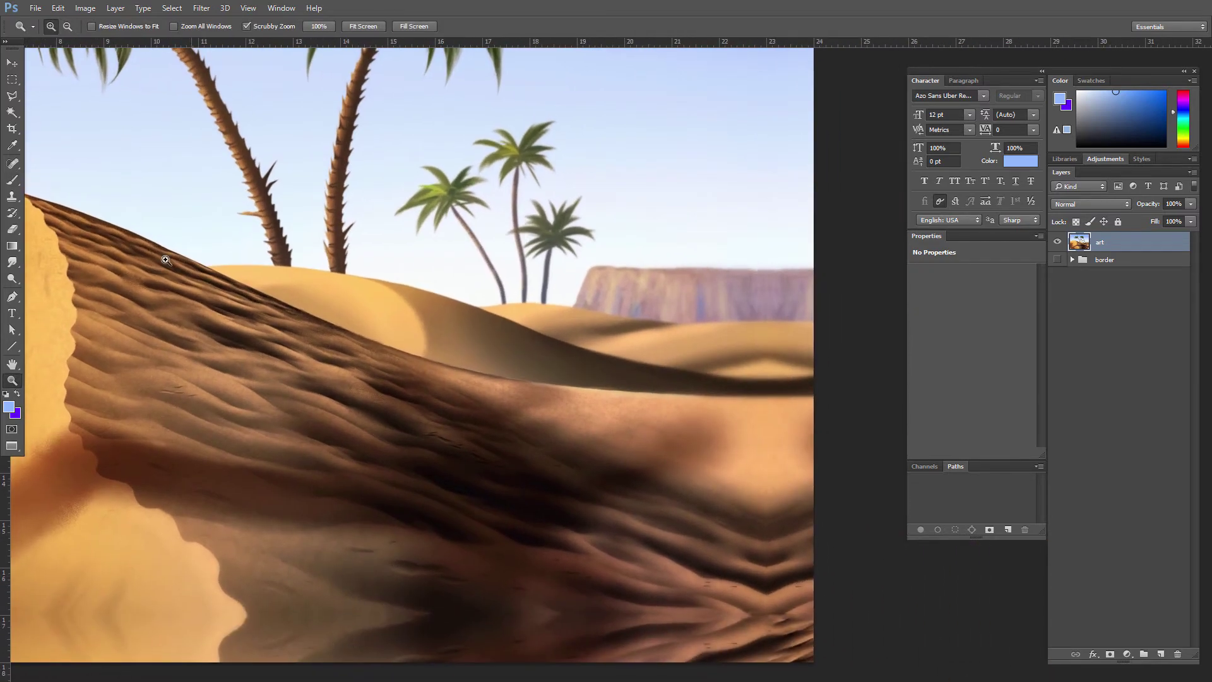
left_click(12, 165)
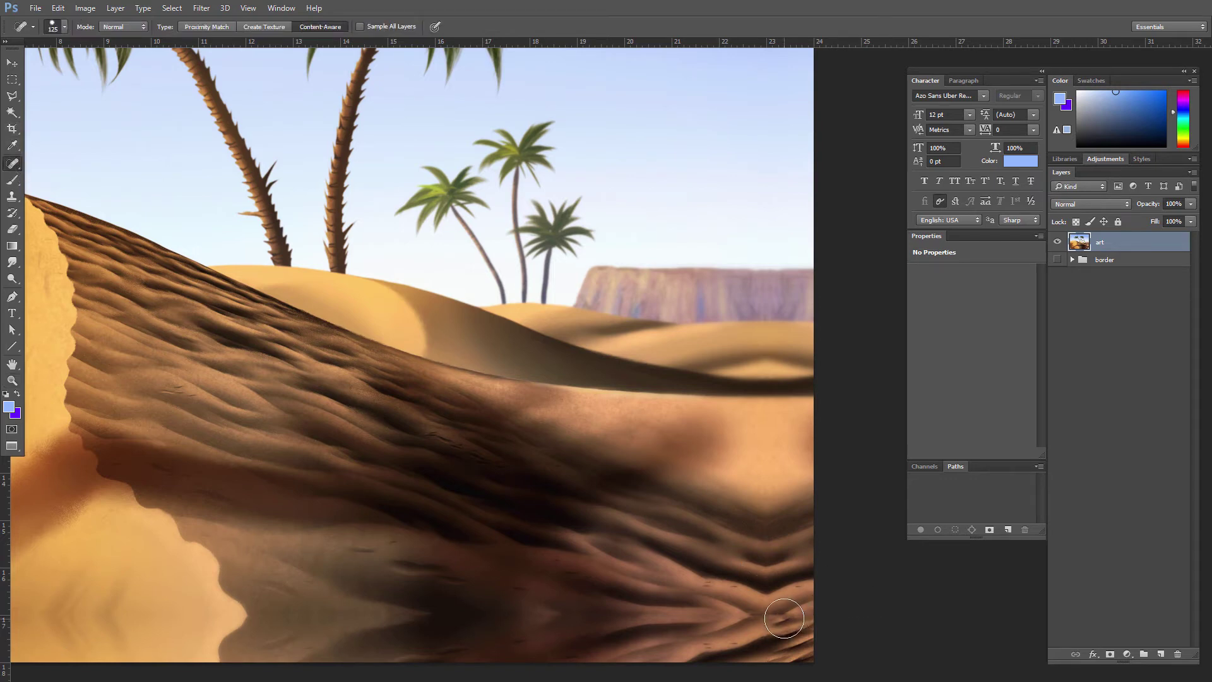
mouse_move(782, 614)
left_mouse_down()
mouse_move(827, 585)
mouse_move(786, 583)
left_mouse_up()
left_click_drag(831, 652, 789, 635)
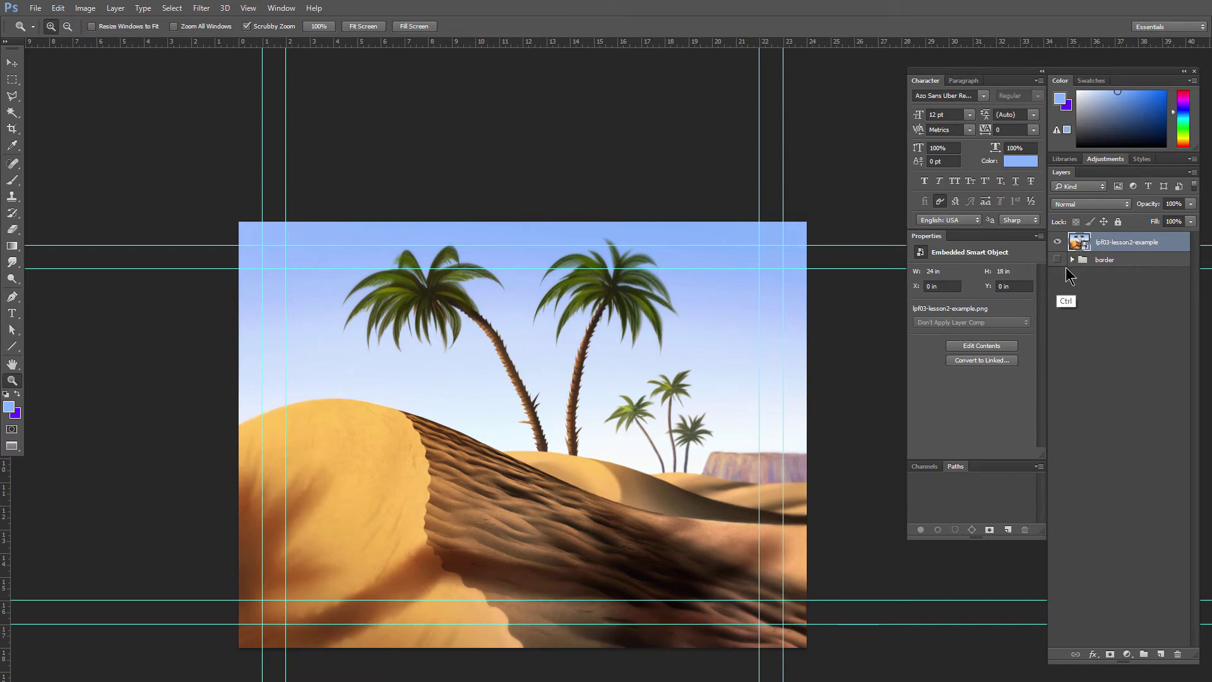
Shrink the painting to 22 × 16 in inside the inner guides and rasterize it.
key("ctrl+t")
left_click_drag(806, 224, 782, 245)
left_click_drag(245, 648, 268, 623)
key("Return")
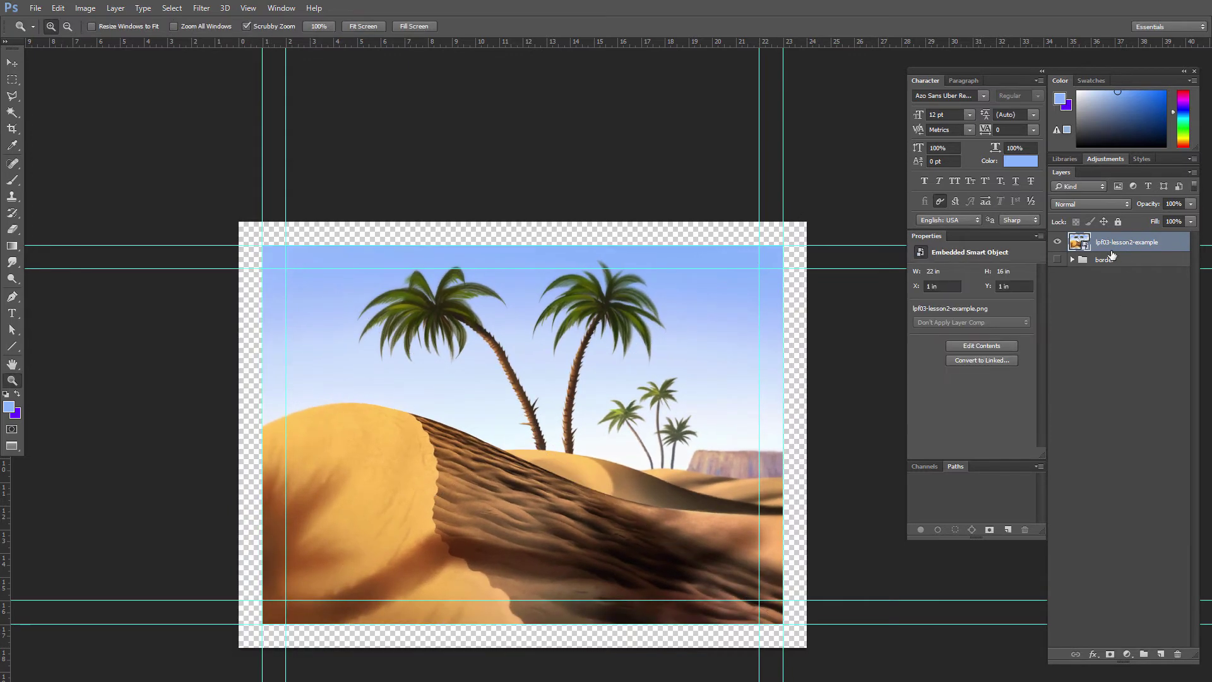
right_click(1103, 244)
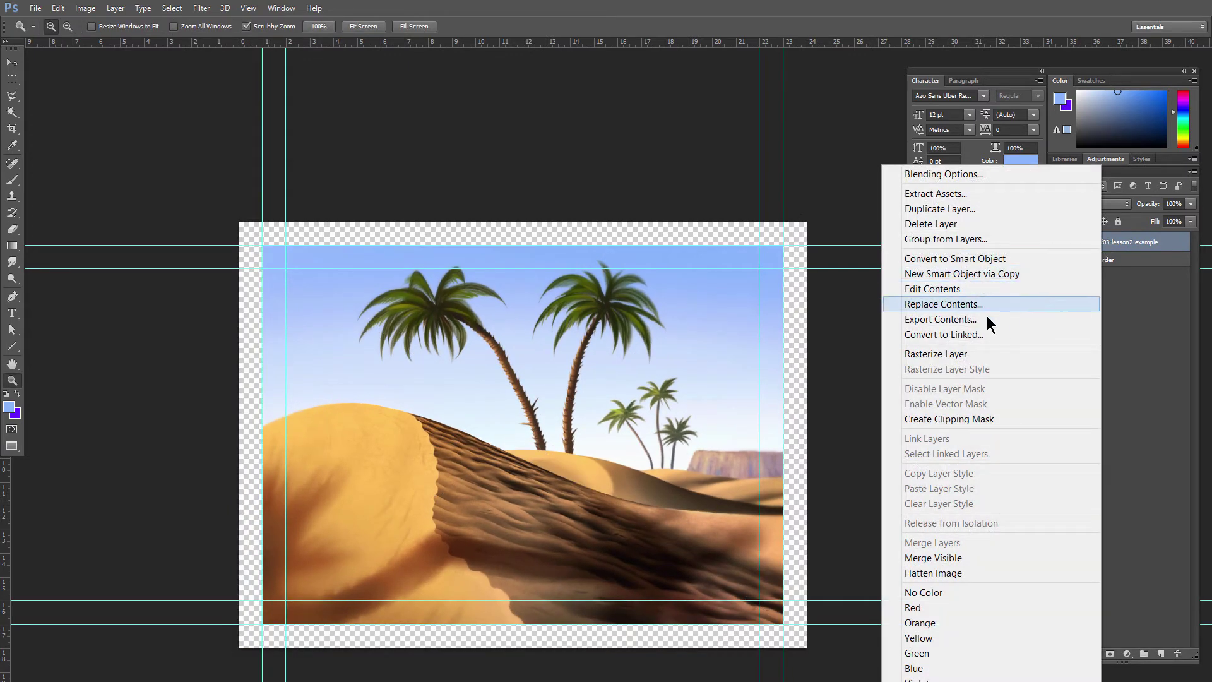
left_click(949, 354)
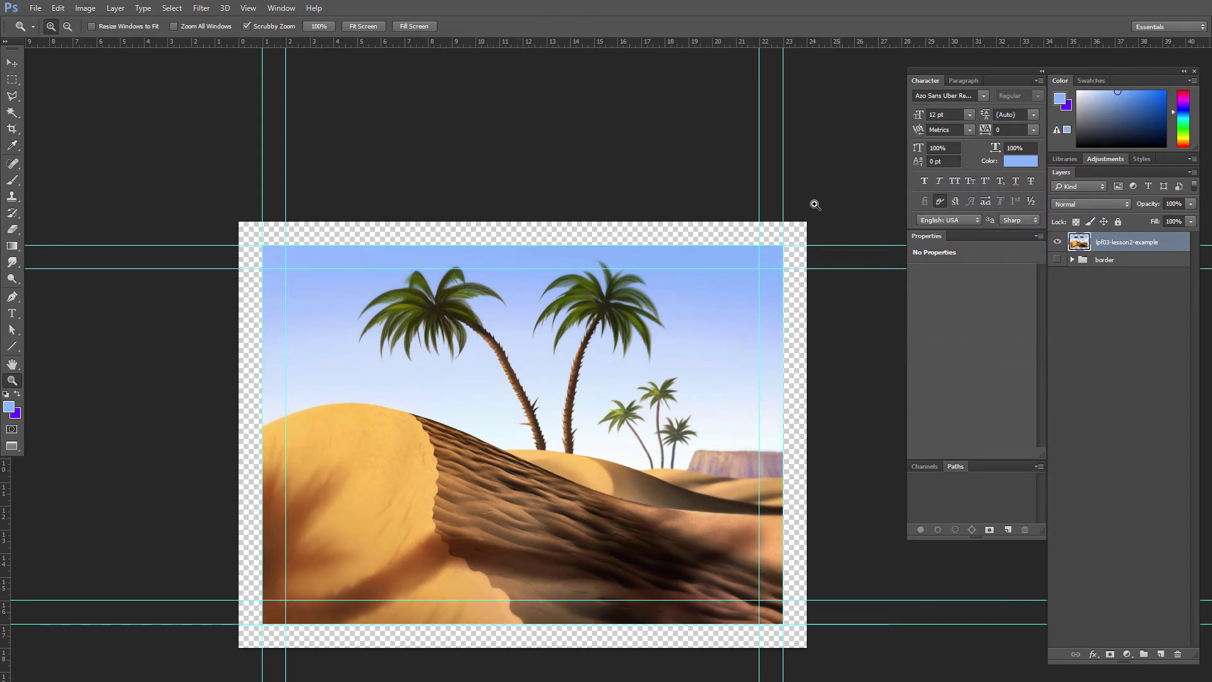
Content-Aware Fill the transparent margin, then deselect and hide the guides.
left_click(12, 113)
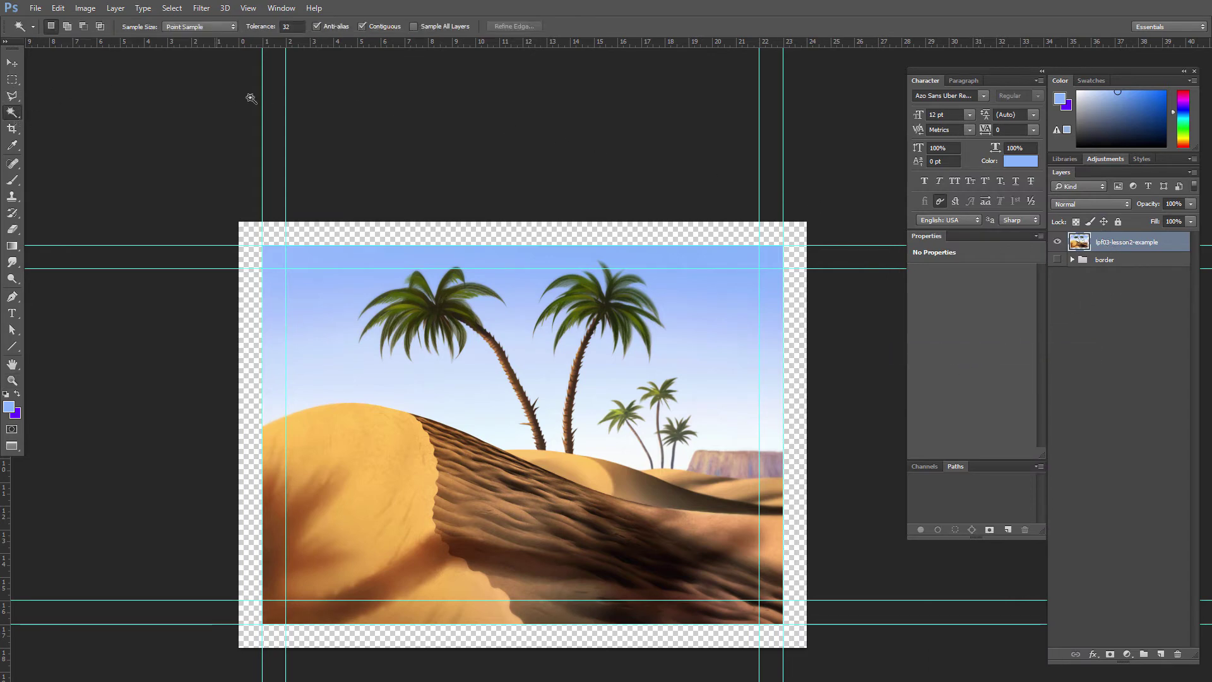
left_click(356, 236)
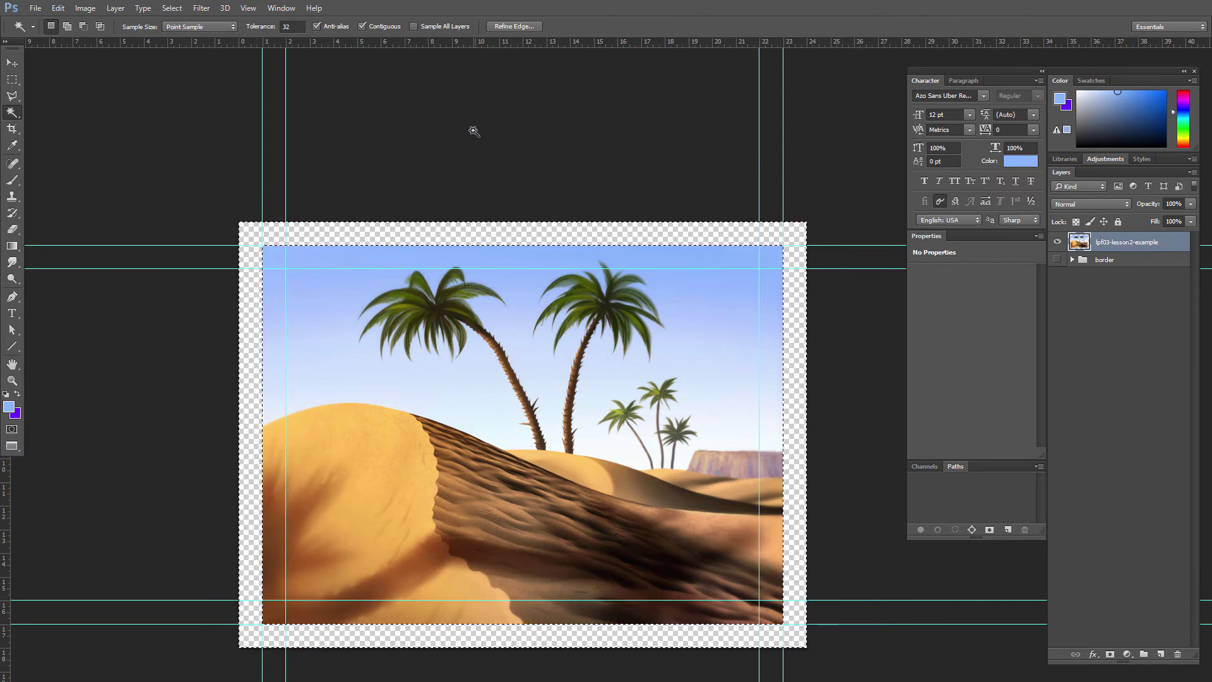
key("shift")
key("shift+BackSpace")
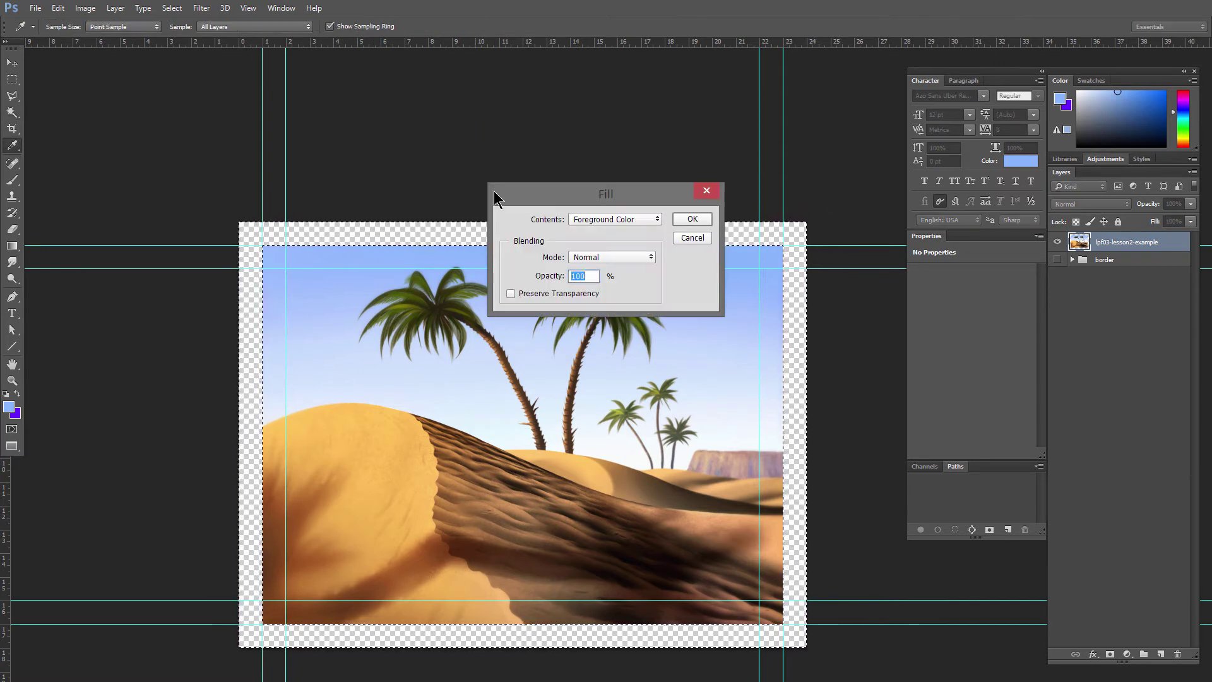
left_click(612, 219)
left_click(608, 267)
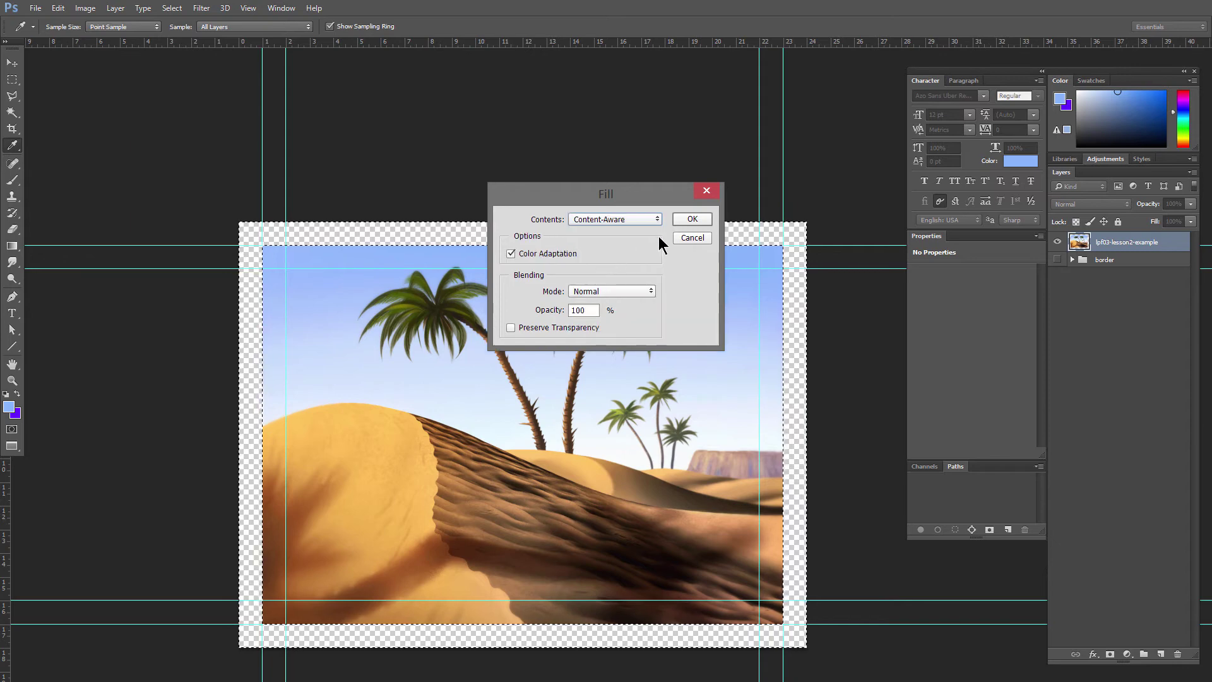
left_click(692, 219)
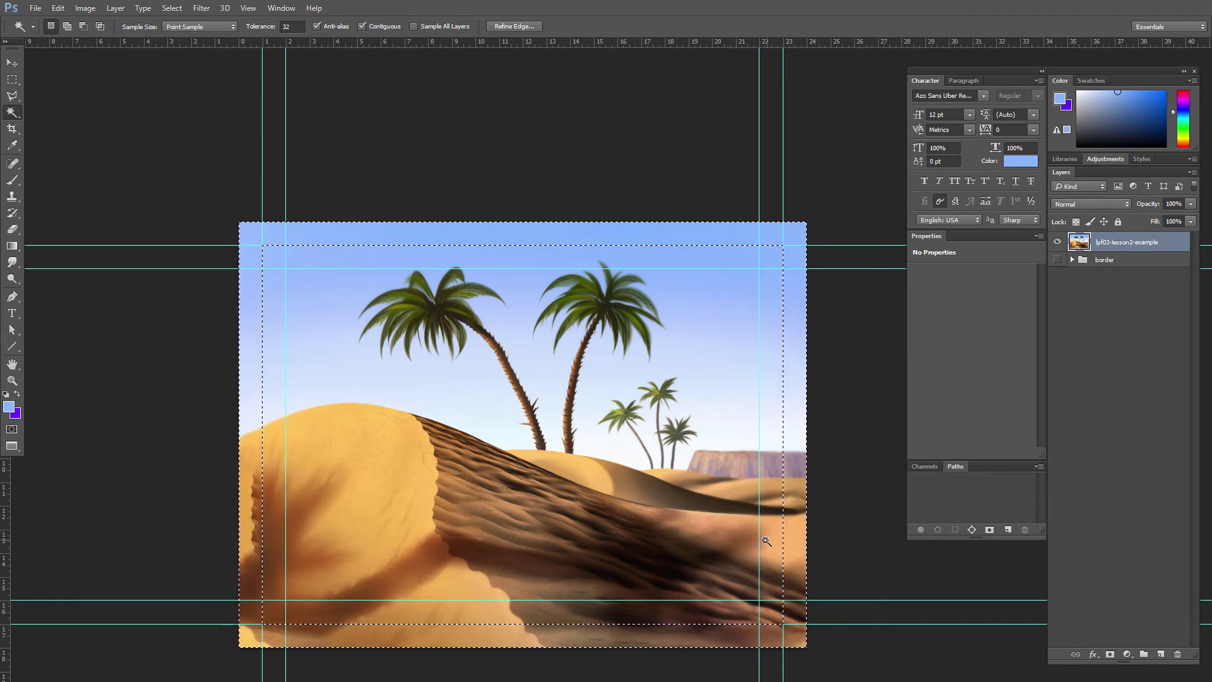
key("ctrl+d")
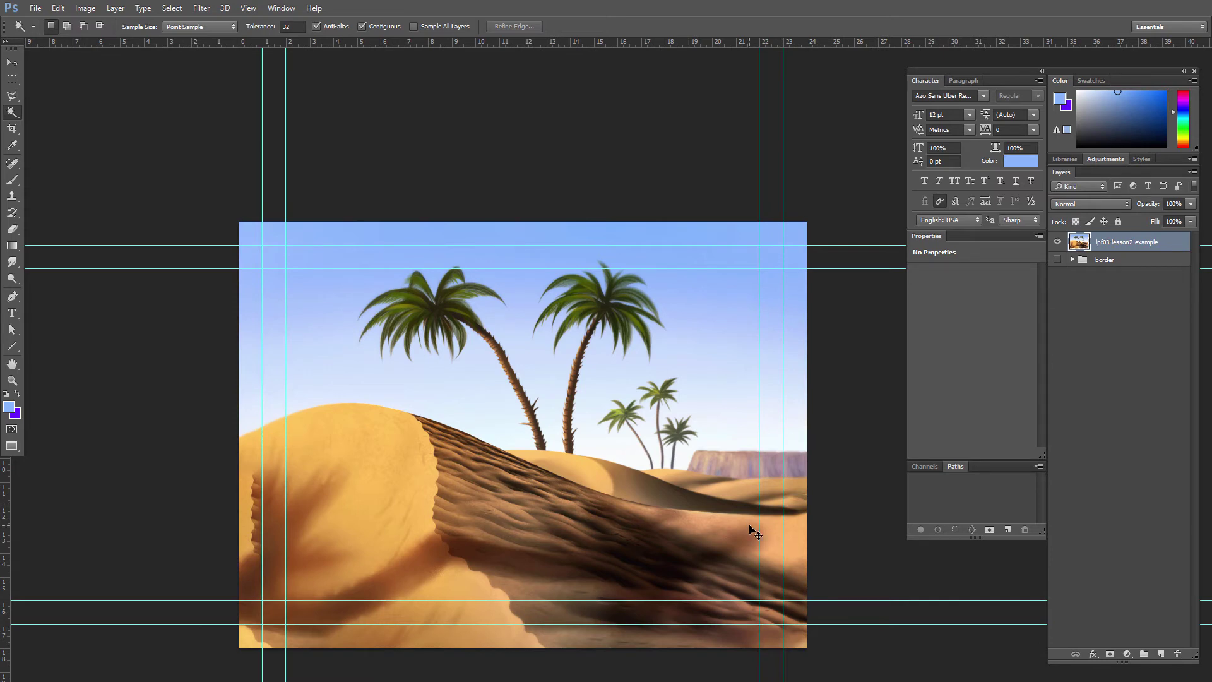
key("ctrl+semicolon")
Heal the repeating seam along the dune's left edge with a 150-size Spot Healing Brush.
left_click(13, 381)
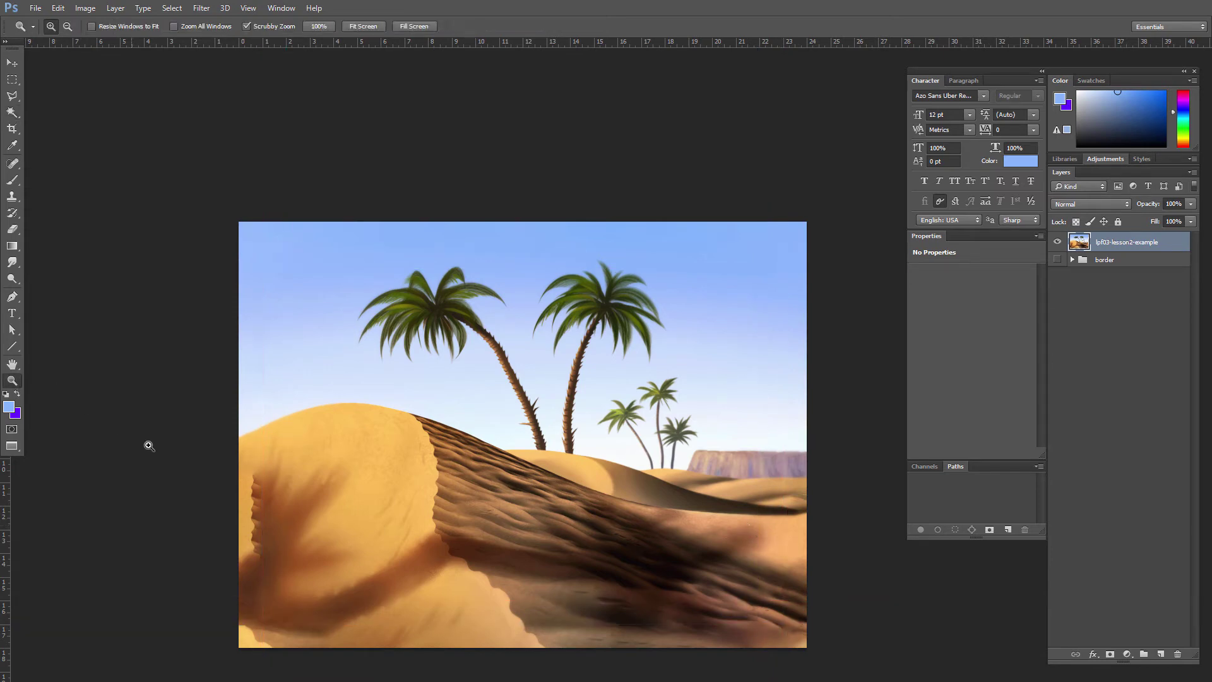
left_click(315, 555)
left_click_drag(516, 636, 491, 622)
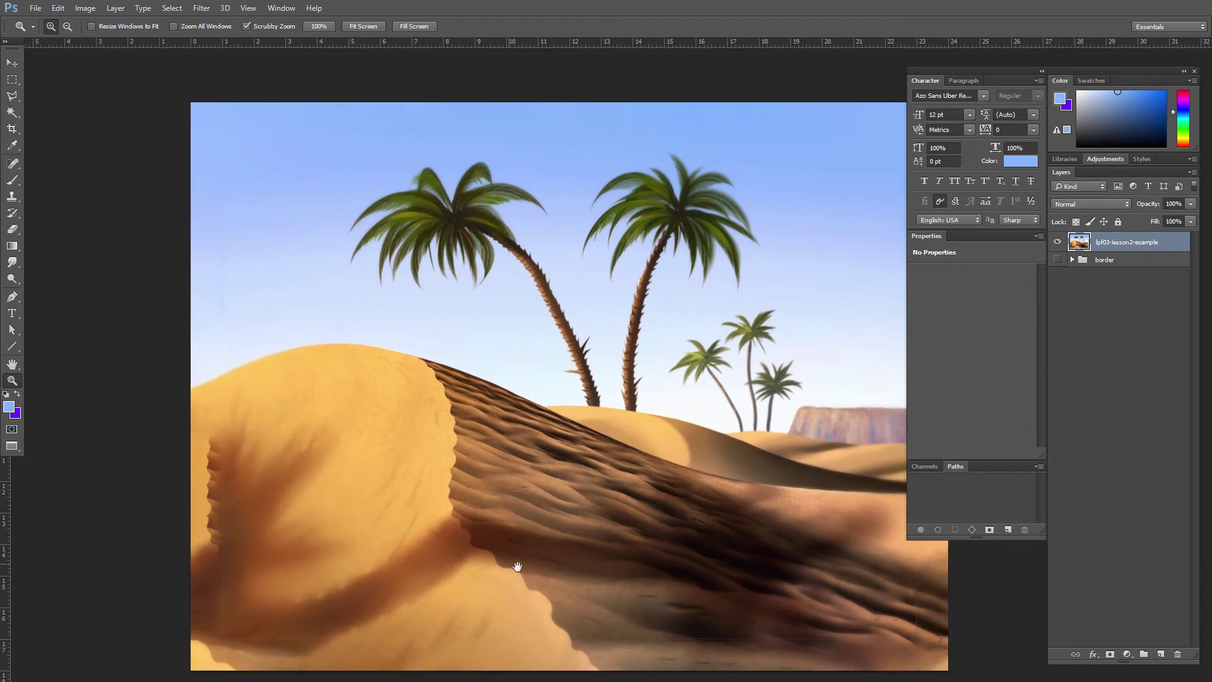
left_click_drag(514, 576, 411, 571)
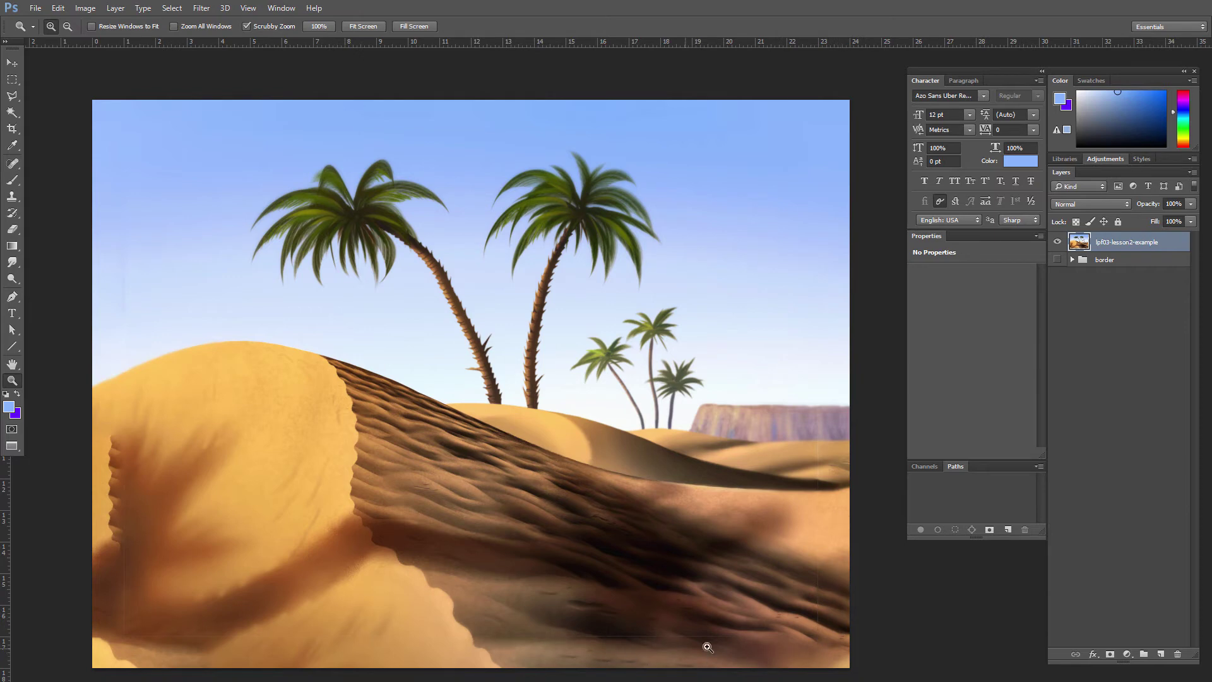
left_click_drag(517, 619, 623, 607)
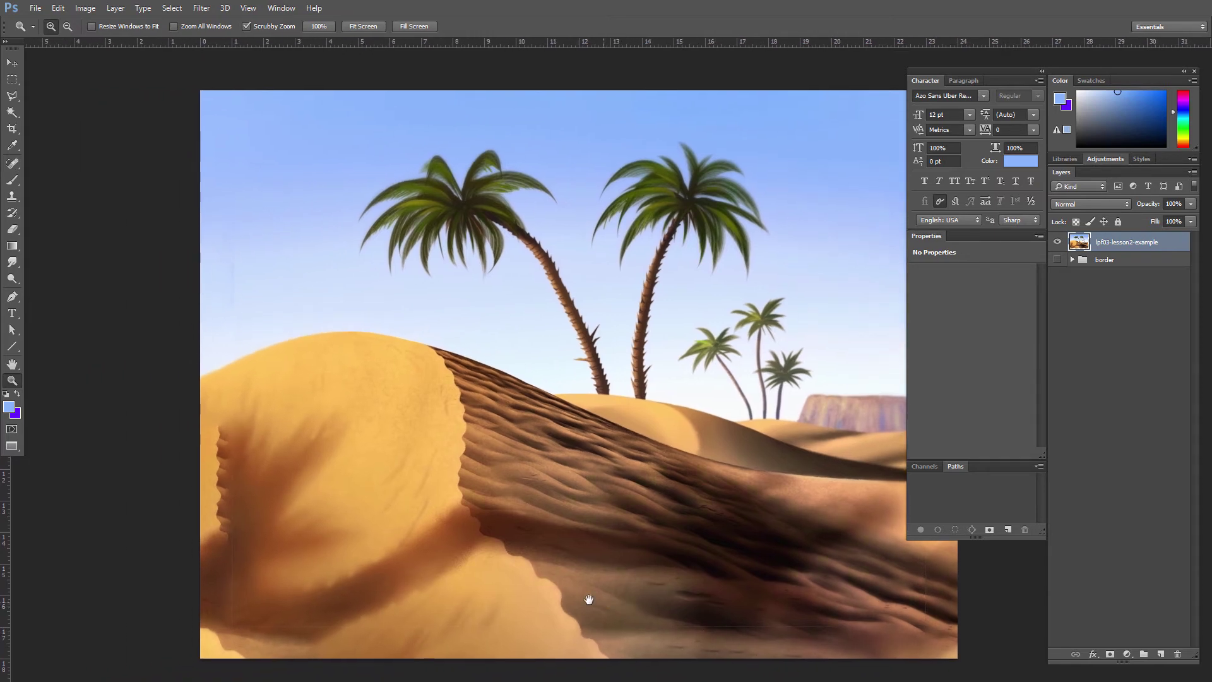
left_click(12, 164)
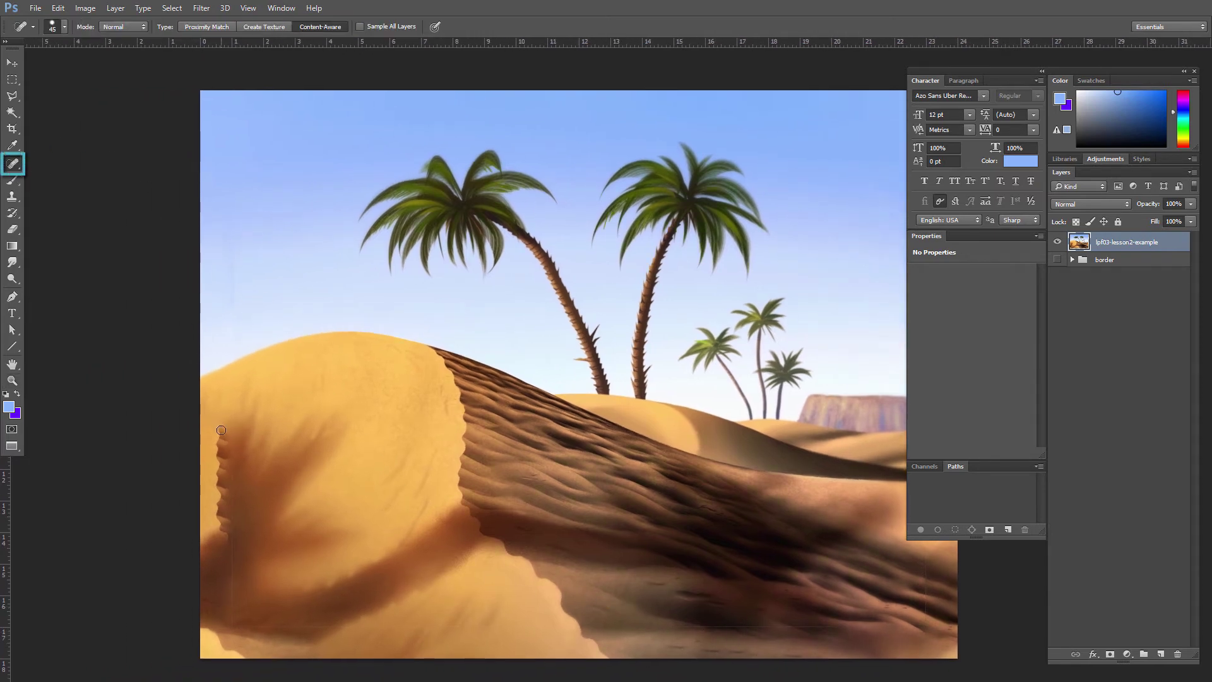
key("bracketright")
key("bracketright")
key("bracketright")
key("bracketright")
key("bracketright")
key("bracketright")
key("bracketright")
key("bracketright")
left_click_drag(223, 430, 225, 545)
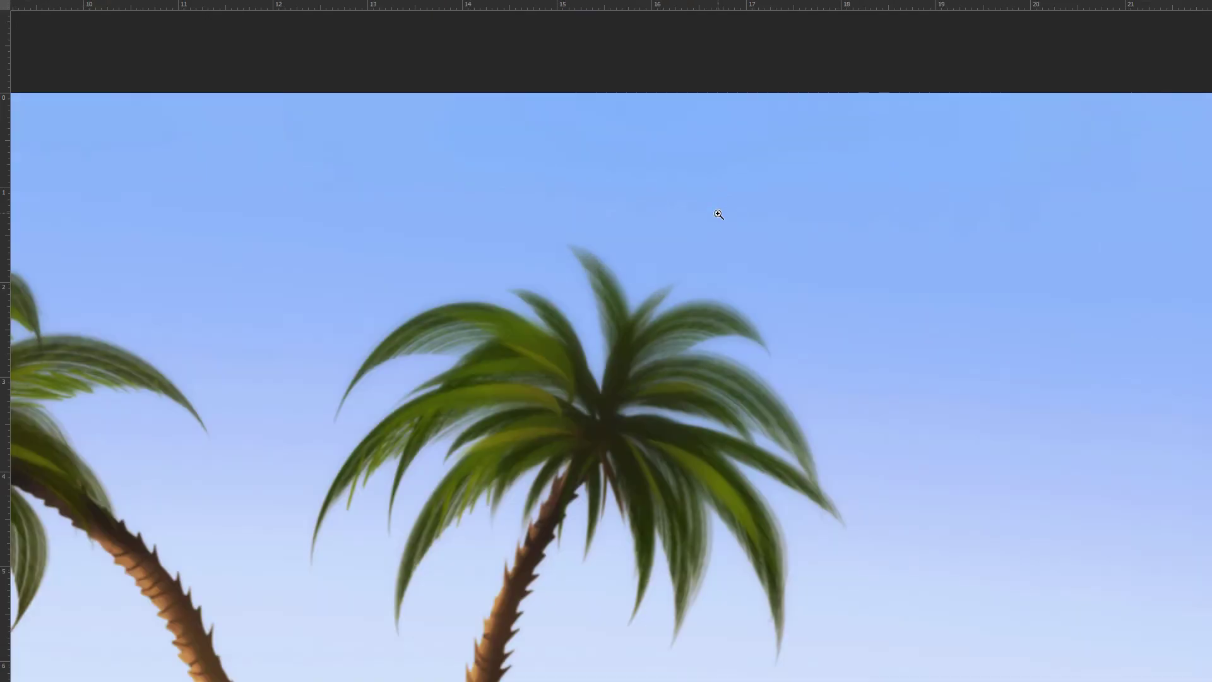
left_click(384, 173, "shift")
Heal the seam at the bottom-left edge and show the guides again.
key("z")
key("j")
left_click_drag(140, 659, 158, 678)
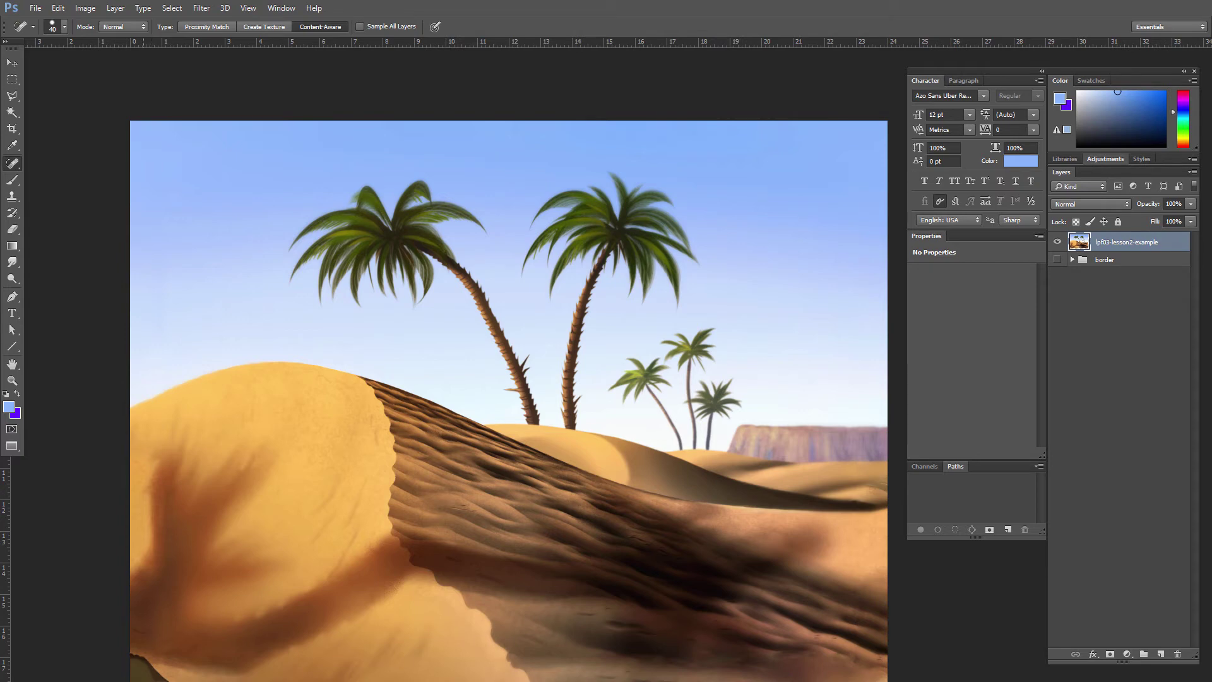
key("ctrl+semicolon")
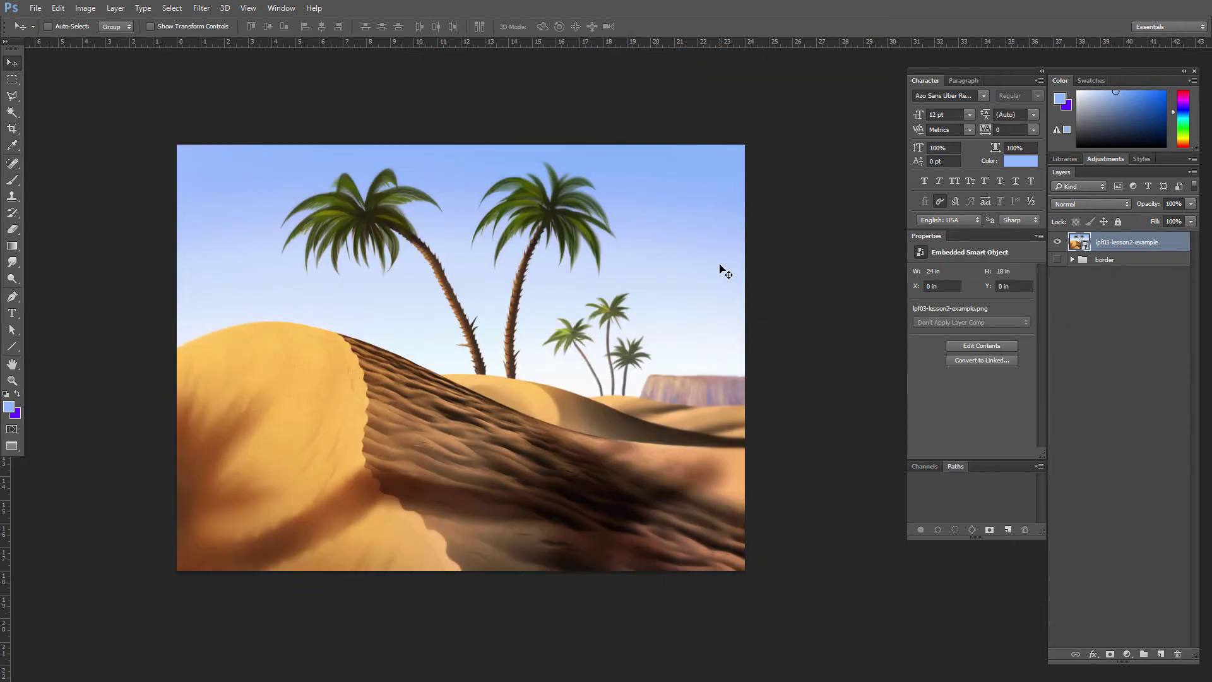
Show the border guides and duplicate the painting layer as 'front'.
key("ctrl")
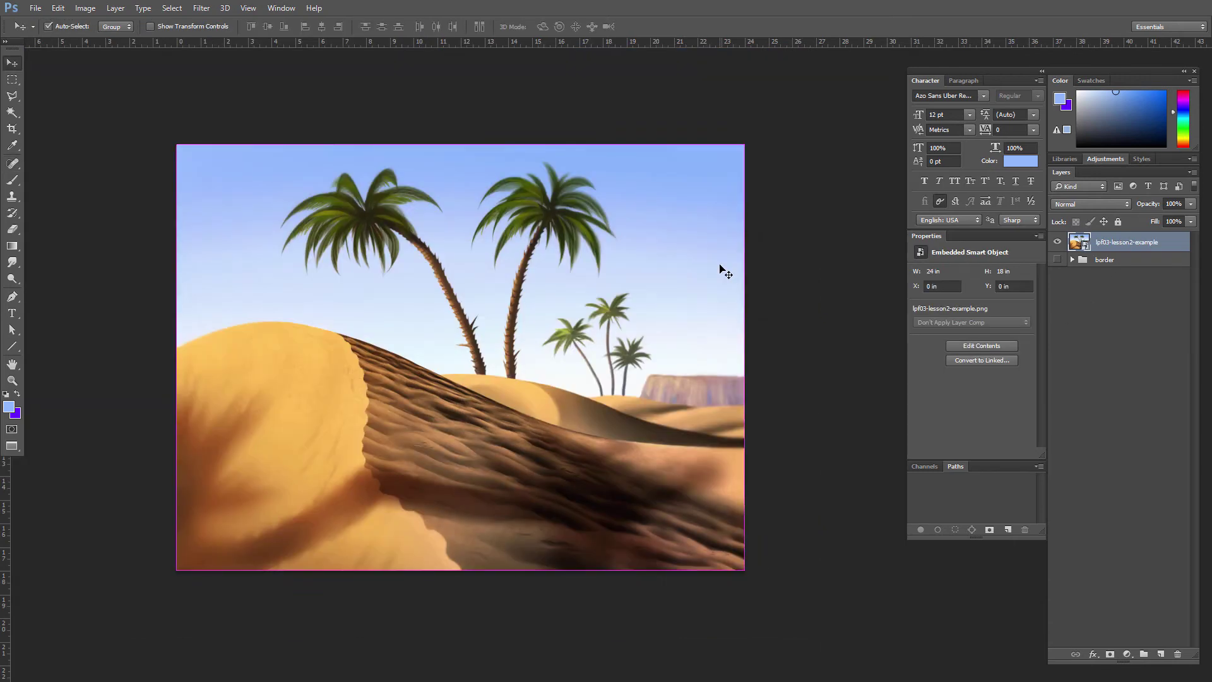
key("ctrl+semicolon")
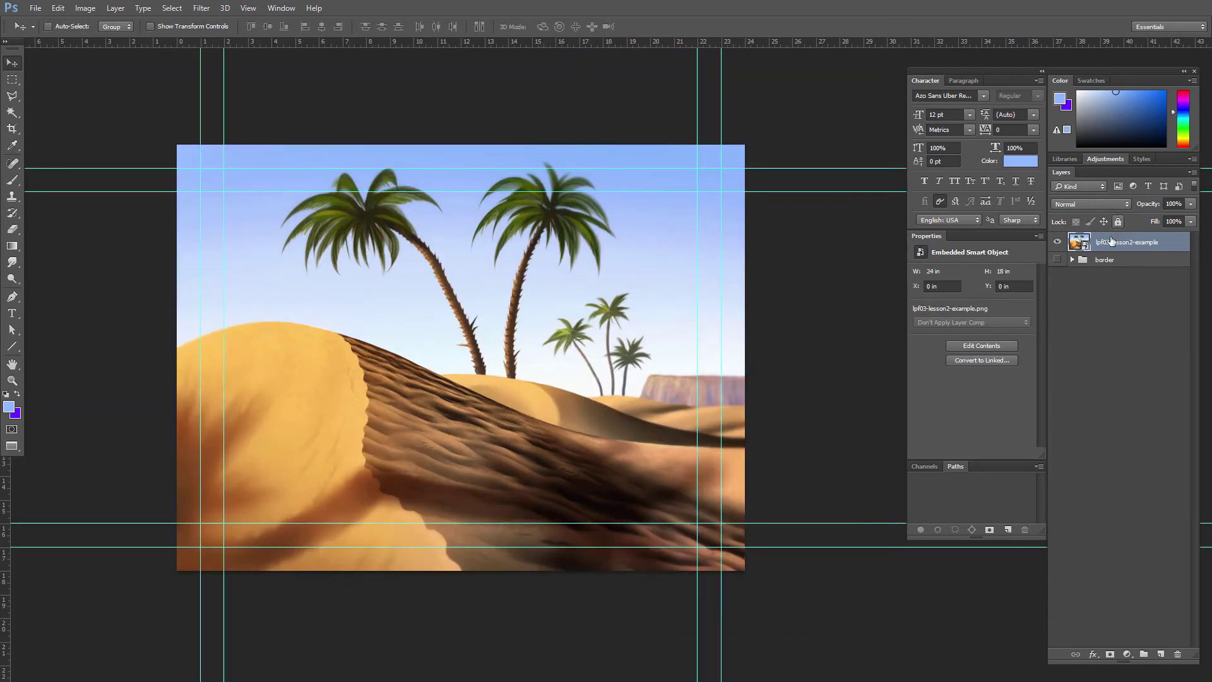
right_click(1110, 249)
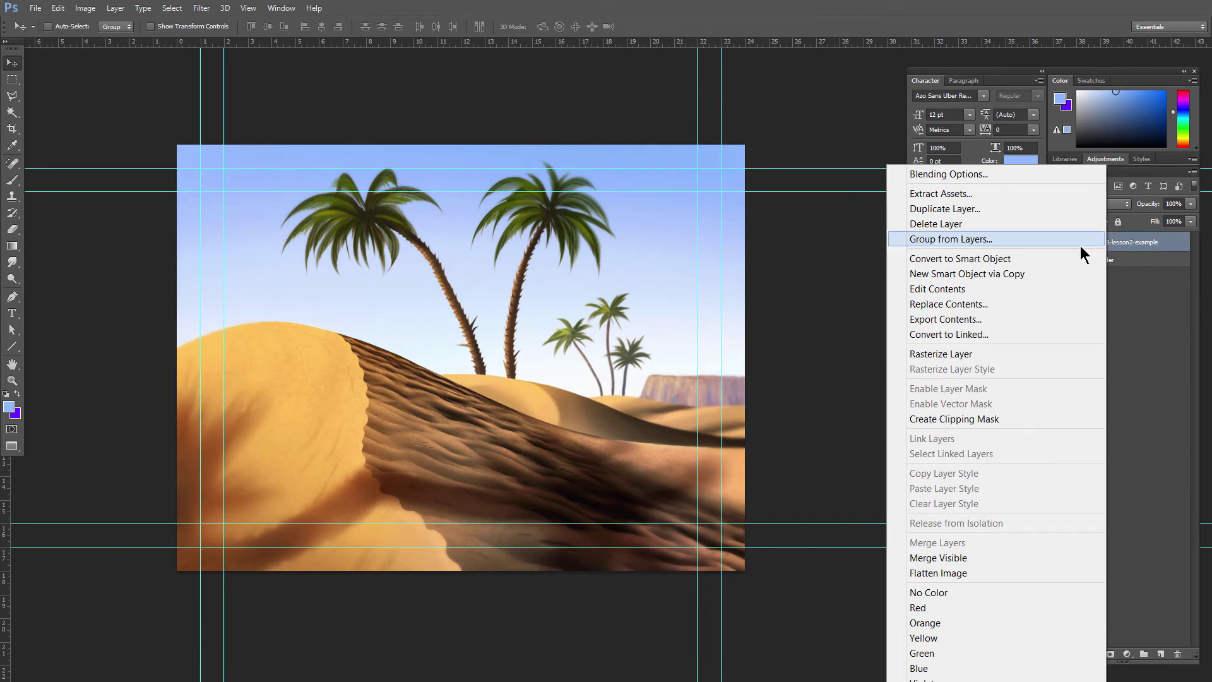
left_click(966, 209)
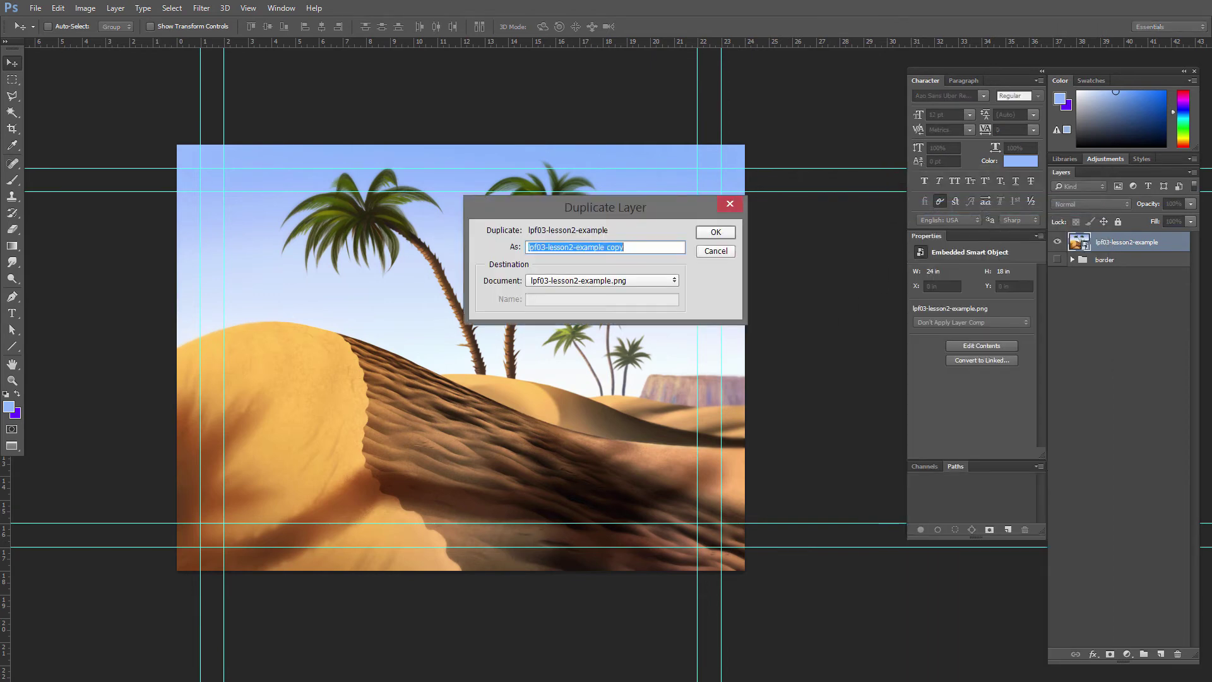
type("front")
key("Return")
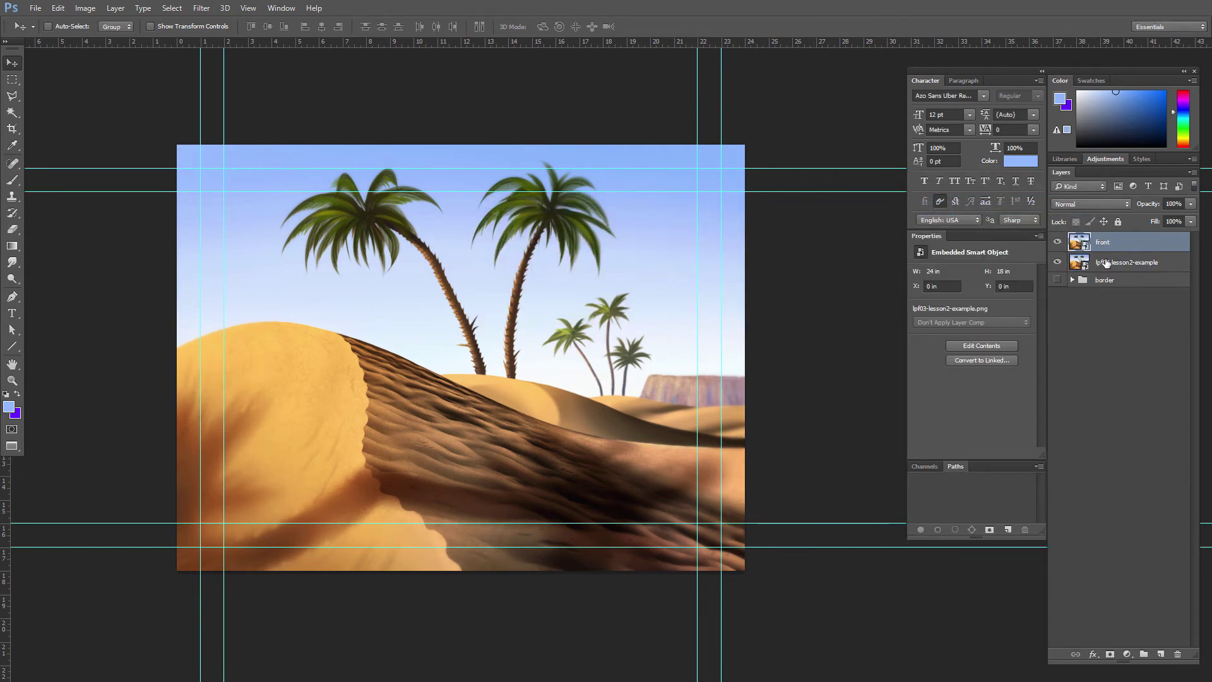
Rename the original painting layer to 'back' and hide it.
double_click(1106, 262)
type("back")
key("Return")
left_click(1058, 261)
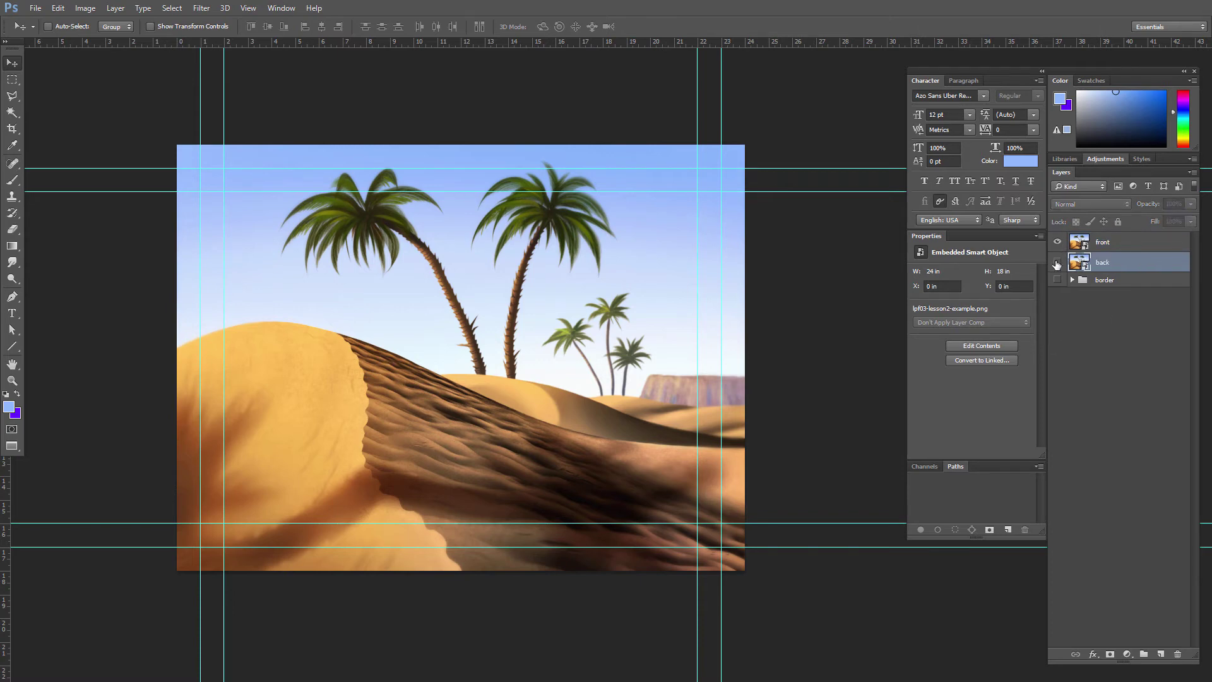
Shrink the front layer so its corners sit on the guides.
left_click(1103, 245)
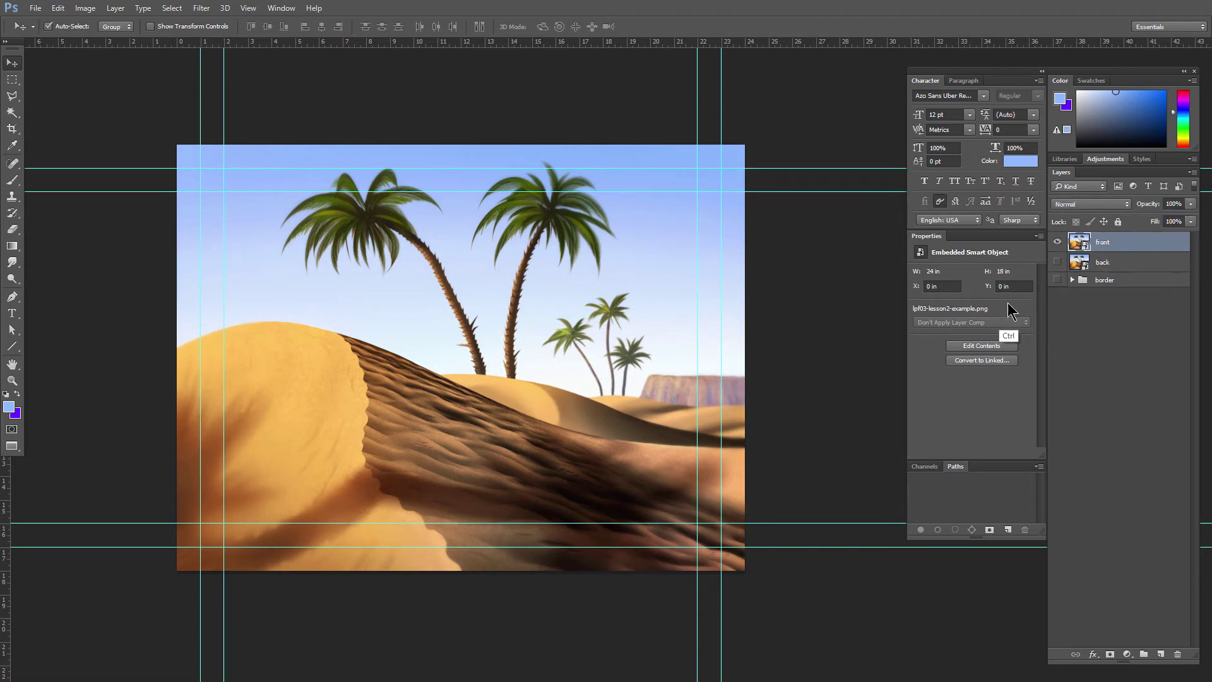
key("ctrl+t")
left_click_drag(745, 146, 721, 169)
left_click_drag(177, 571, 200, 546)
key("Return")
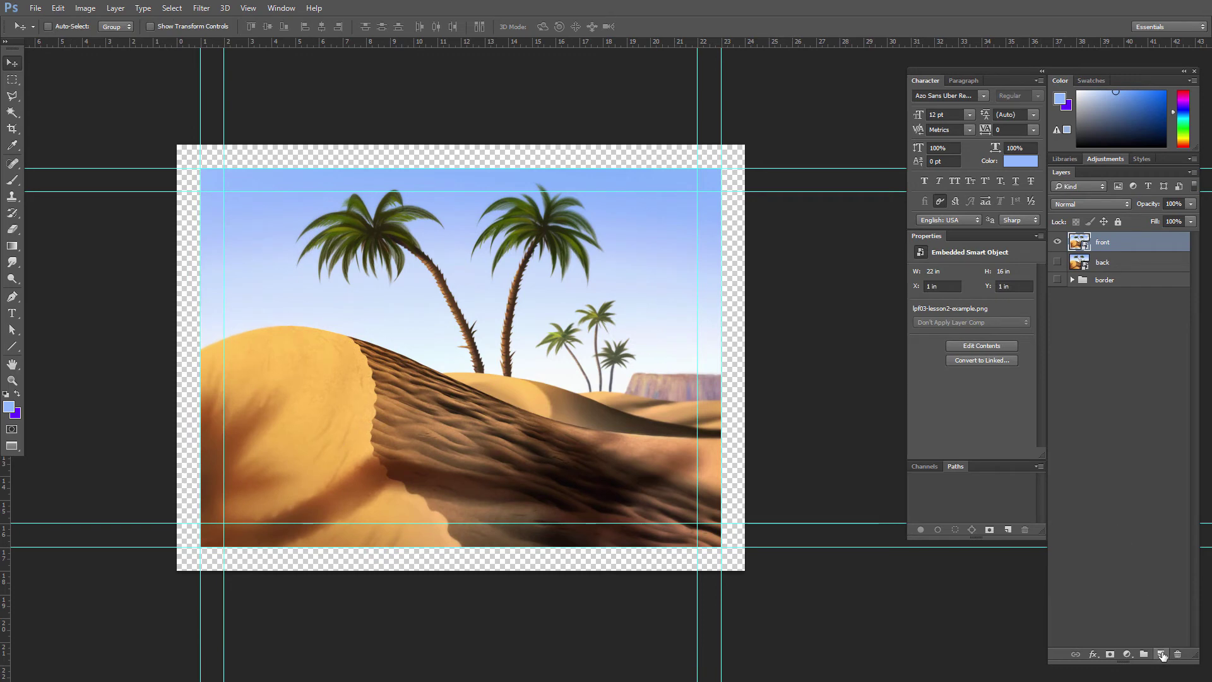
Add a new layer named 'canvas' below the back layer.
left_click(1161, 654)
left_click_drag(1109, 243, 1109, 287)
double_click(1106, 282)
type("canvas")
key("Return")
Fill the canvas layer with white and make the back layer visible again.
left_click_drag(1116, 91, 1063, 66)
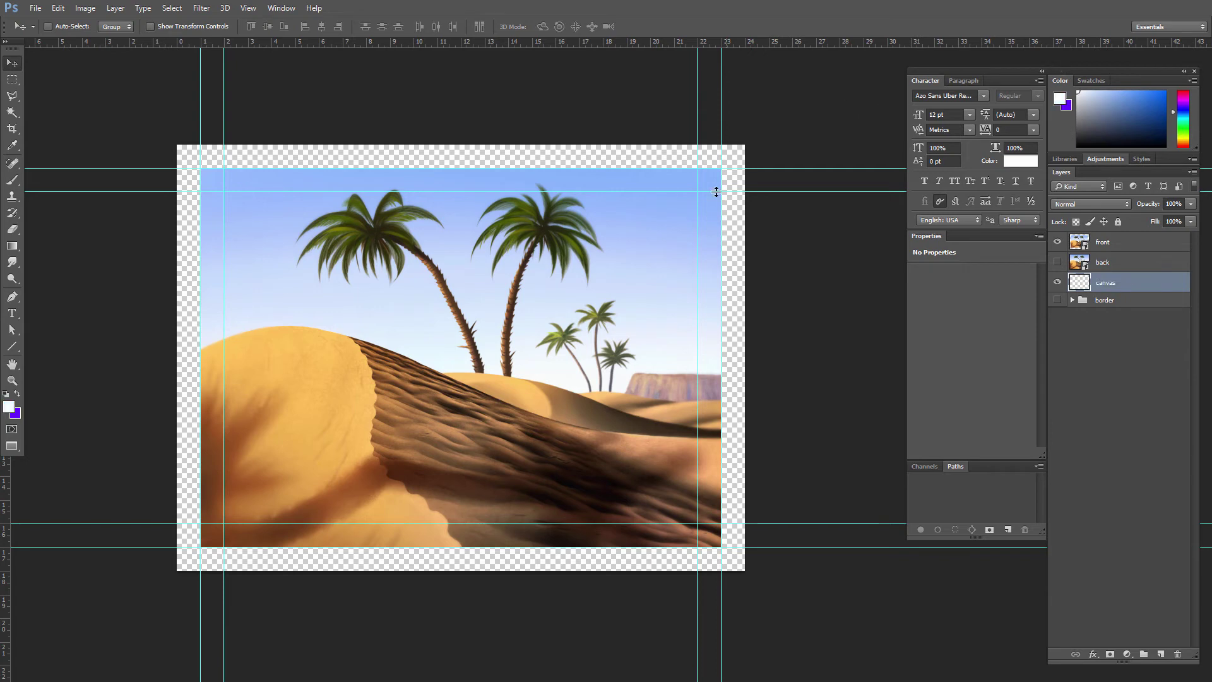
key("shift+F5")
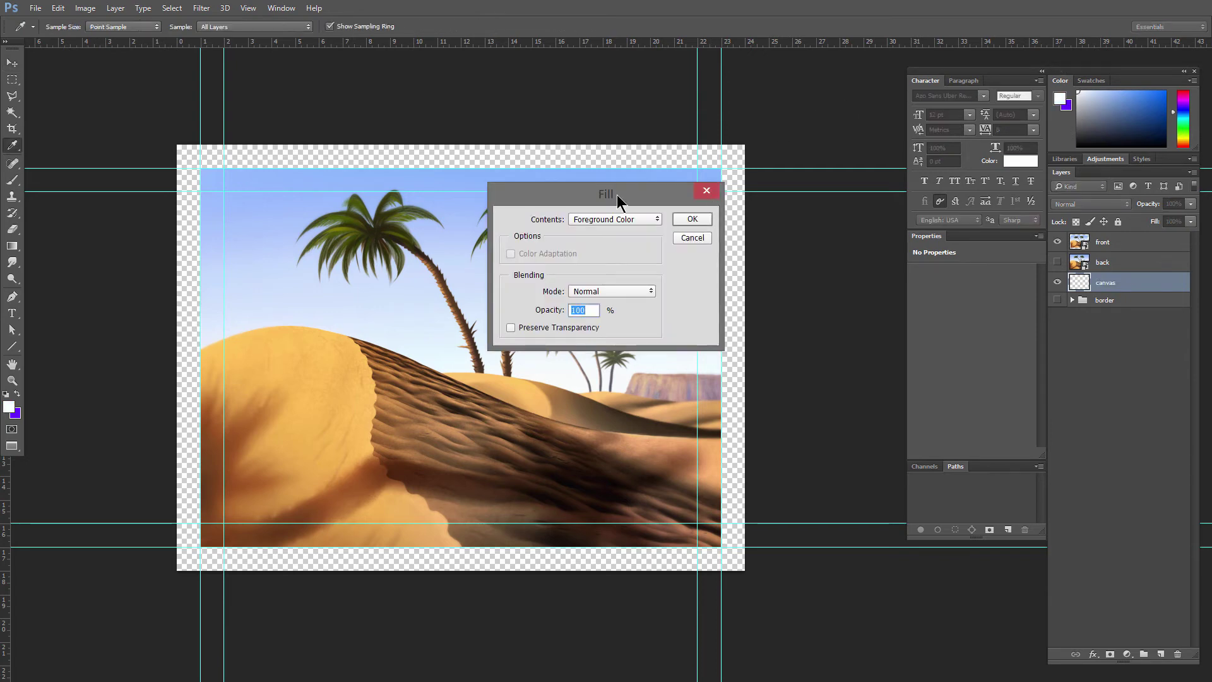
left_click(690, 219)
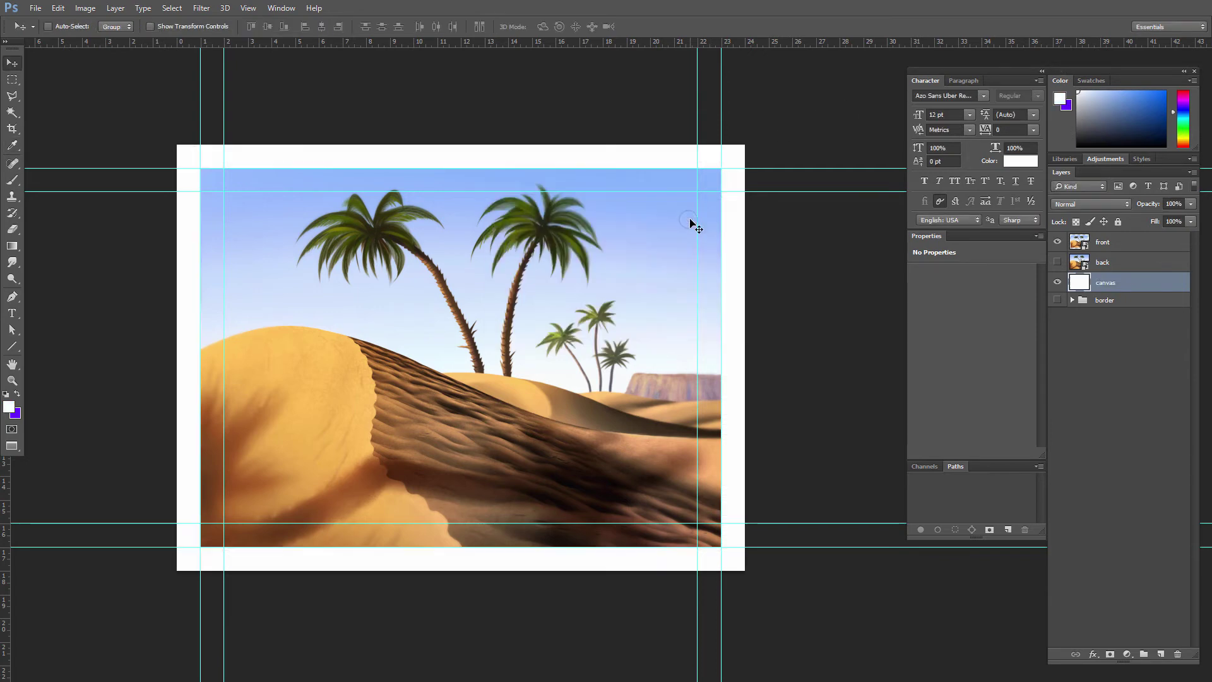
left_click(1109, 265)
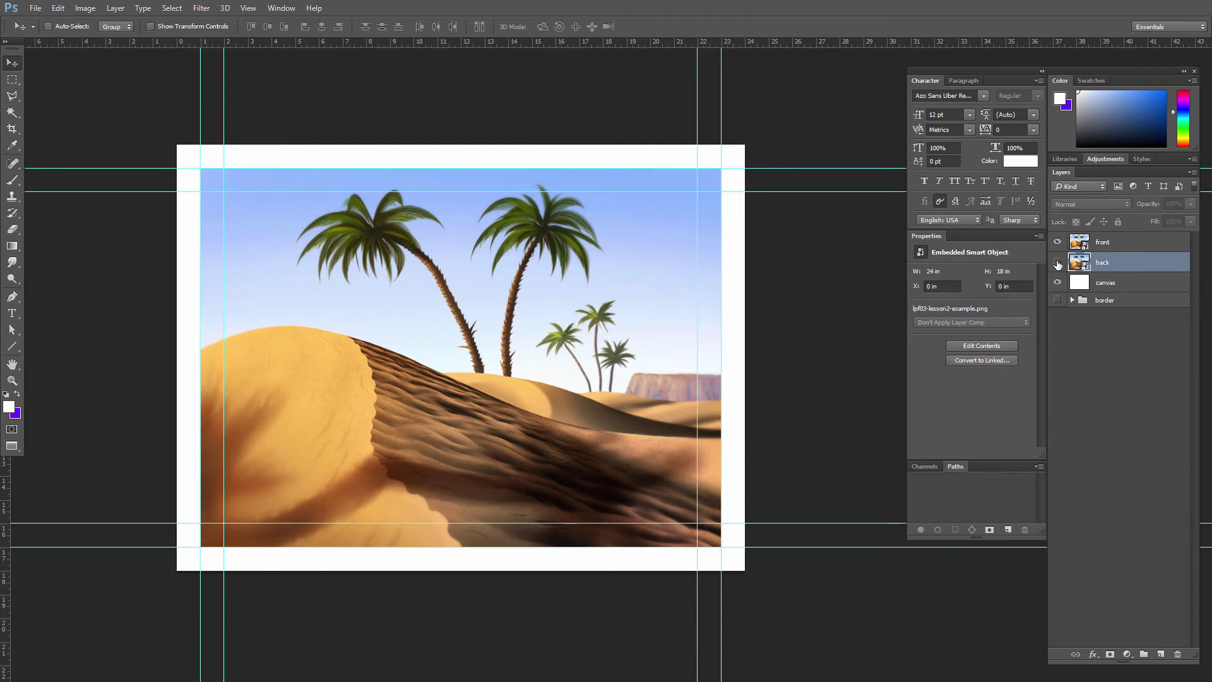
left_click(1058, 264)
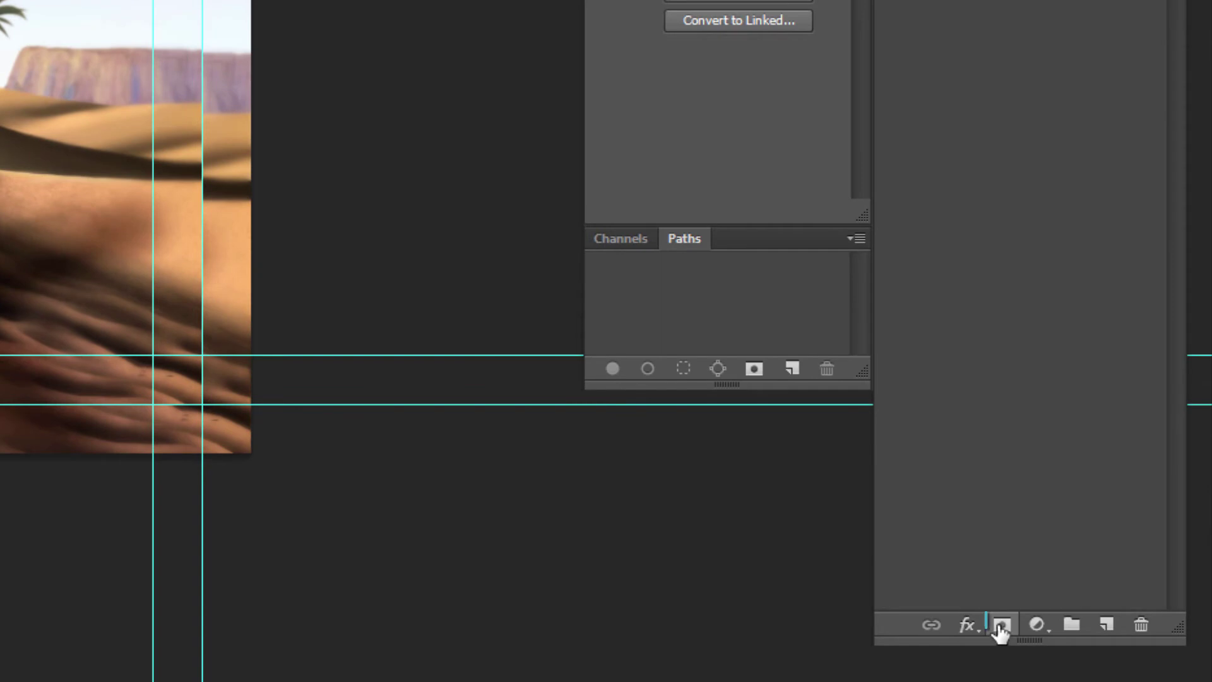
Add a layer mask to back and choose a rough textured brush preset.
left_click(1001, 625)
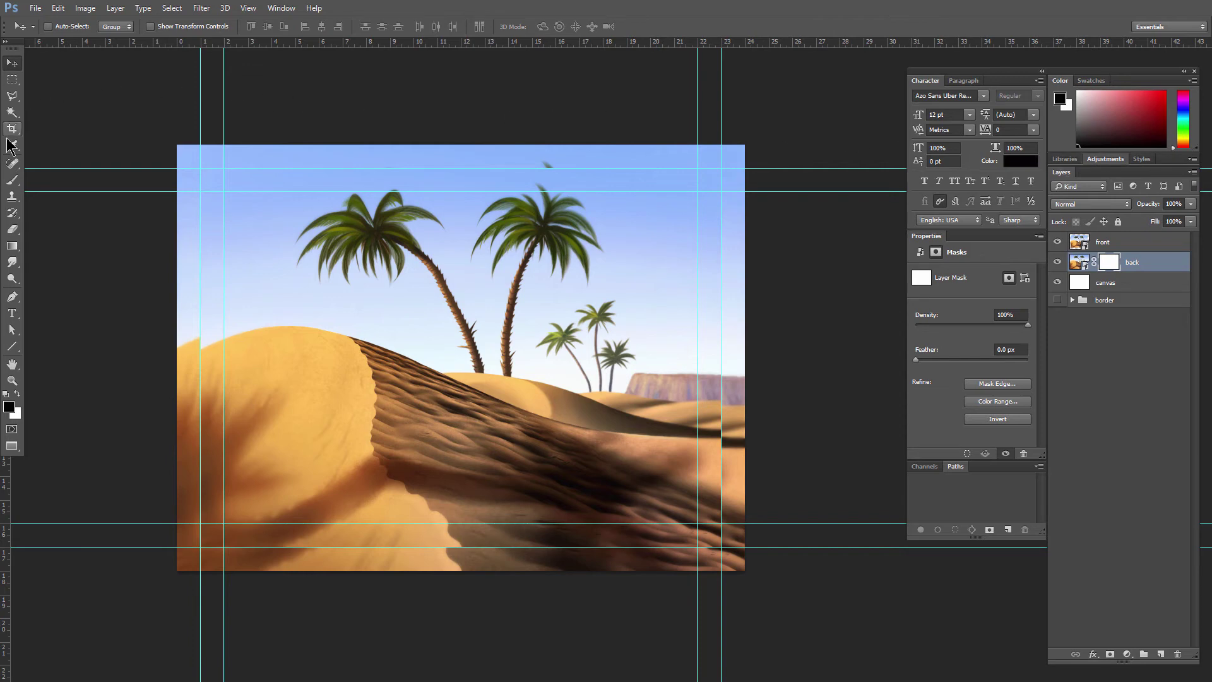
left_click(11, 183)
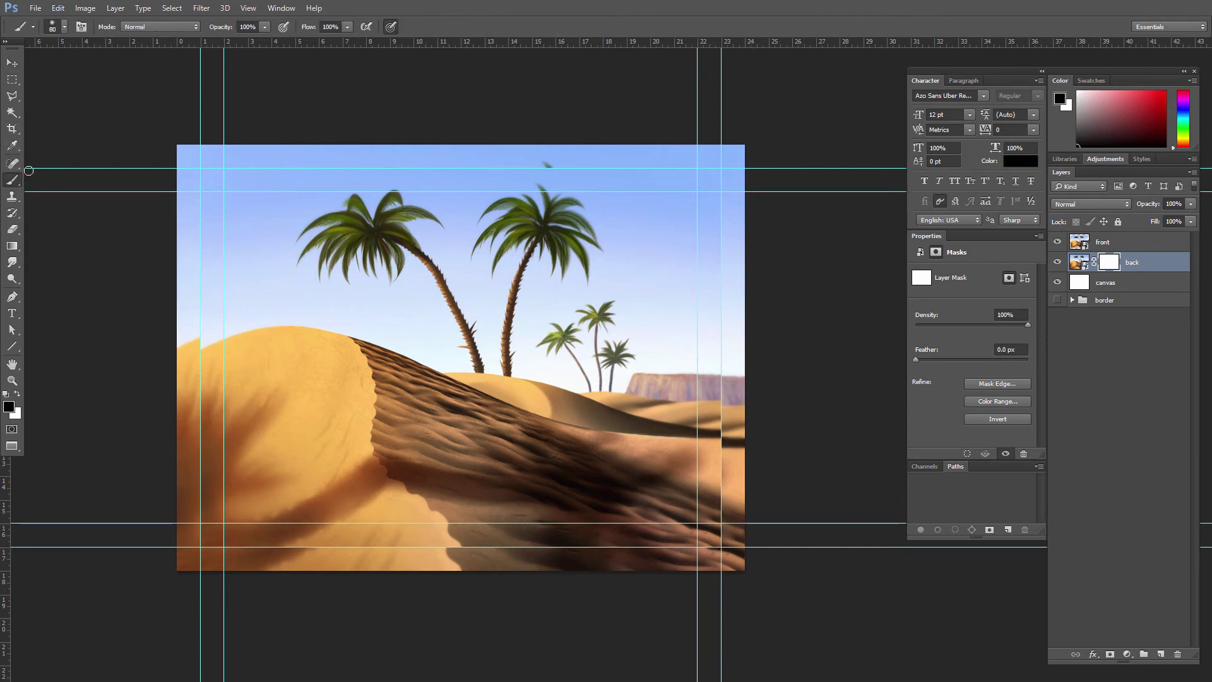
left_click(63, 27)
left_click_drag(153, 162, 146, 188)
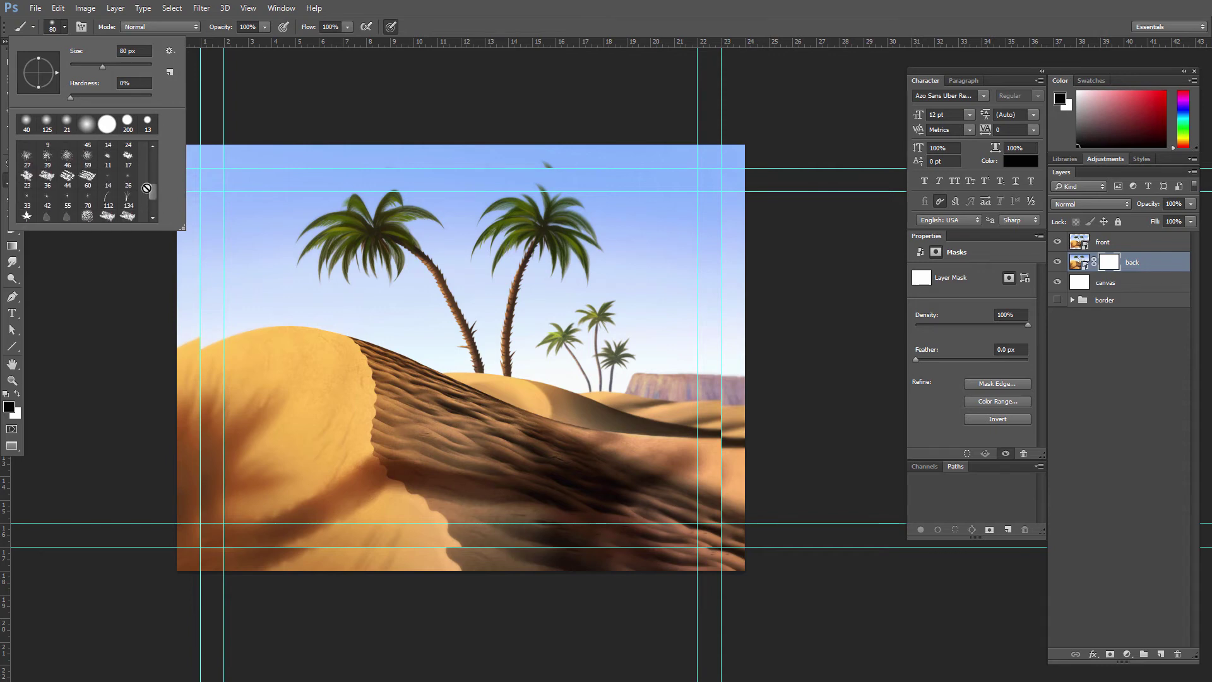
left_click(87, 177)
left_click(322, 143)
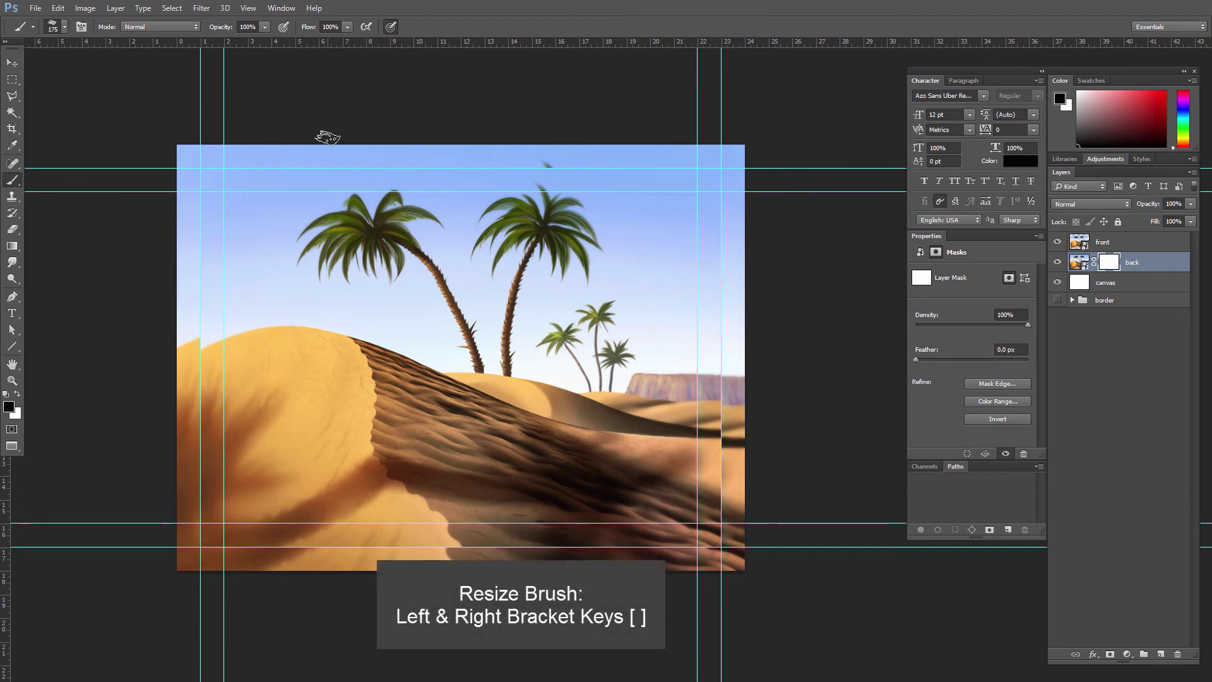
Paint black along the top and left edges for a ragged border, restoring parts in white.
mouse_move(178, 144)
left_mouse_down()
mouse_move(780, 145)
mouse_move(763, 121)
mouse_move(743, 213)
mouse_move(739, 166)
mouse_move(740, 567)
mouse_move(728, 557)
mouse_move(741, 574)
mouse_move(166, 566)
left_mouse_up()
mouse_move(167, 152)
left_mouse_down()
mouse_move(180, 389)
mouse_move(173, 570)
left_mouse_up()
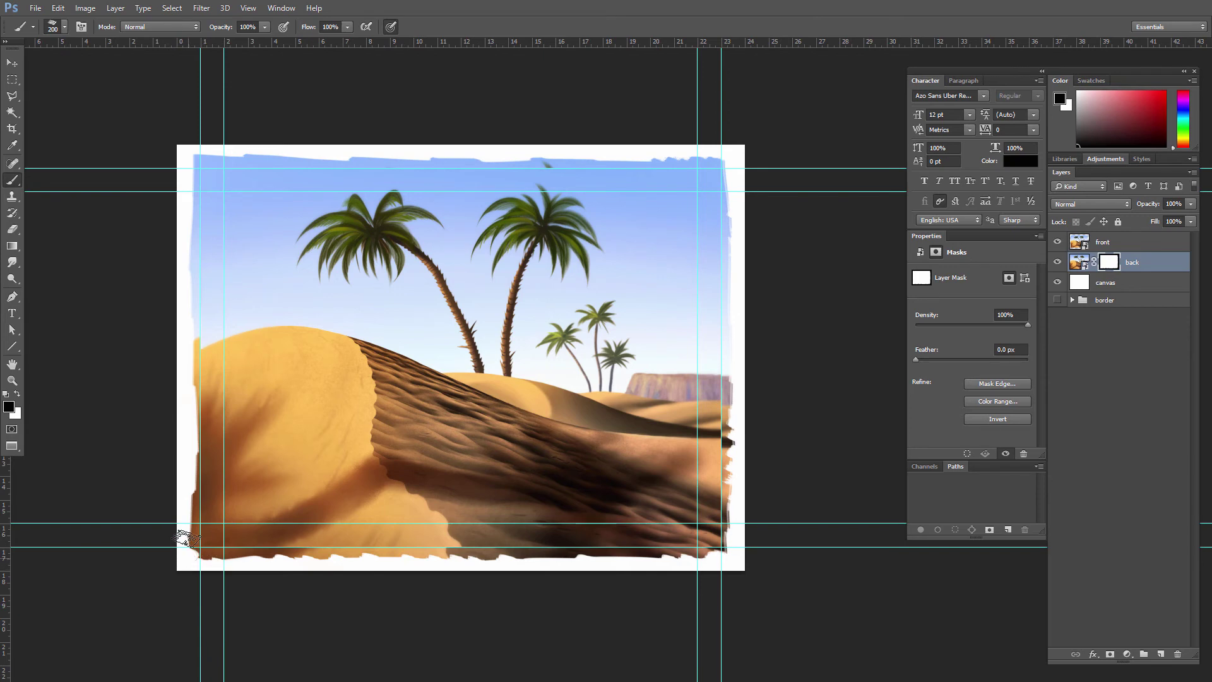
mouse_move(187, 535)
left_mouse_down()
mouse_move(210, 182)
mouse_move(191, 157)
mouse_move(188, 295)
left_mouse_up()
mouse_move(245, 150)
left_mouse_down()
mouse_move(203, 161)
mouse_move(280, 154)
mouse_move(214, 157)
mouse_move(254, 158)
left_mouse_up()
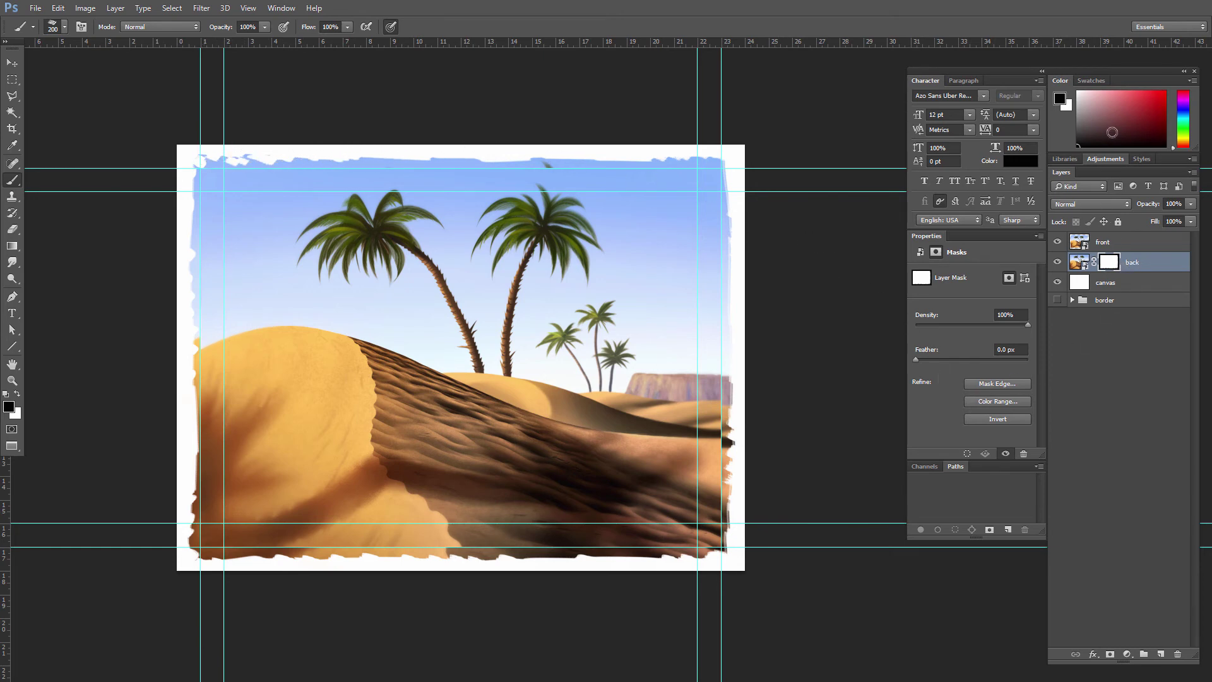
left_click_drag(1107, 126, 1077, 92)
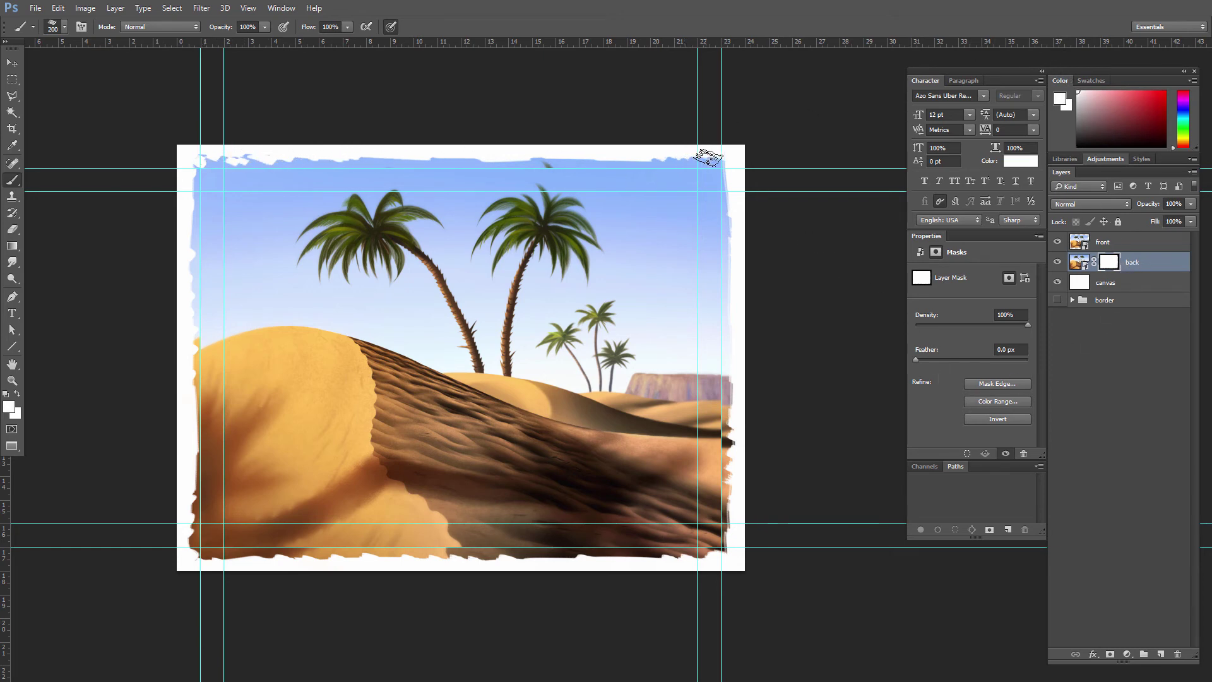
mouse_move(710, 158)
left_mouse_down()
mouse_move(211, 162)
mouse_move(192, 186)
mouse_move(200, 508)
mouse_move(406, 555)
left_mouse_up()
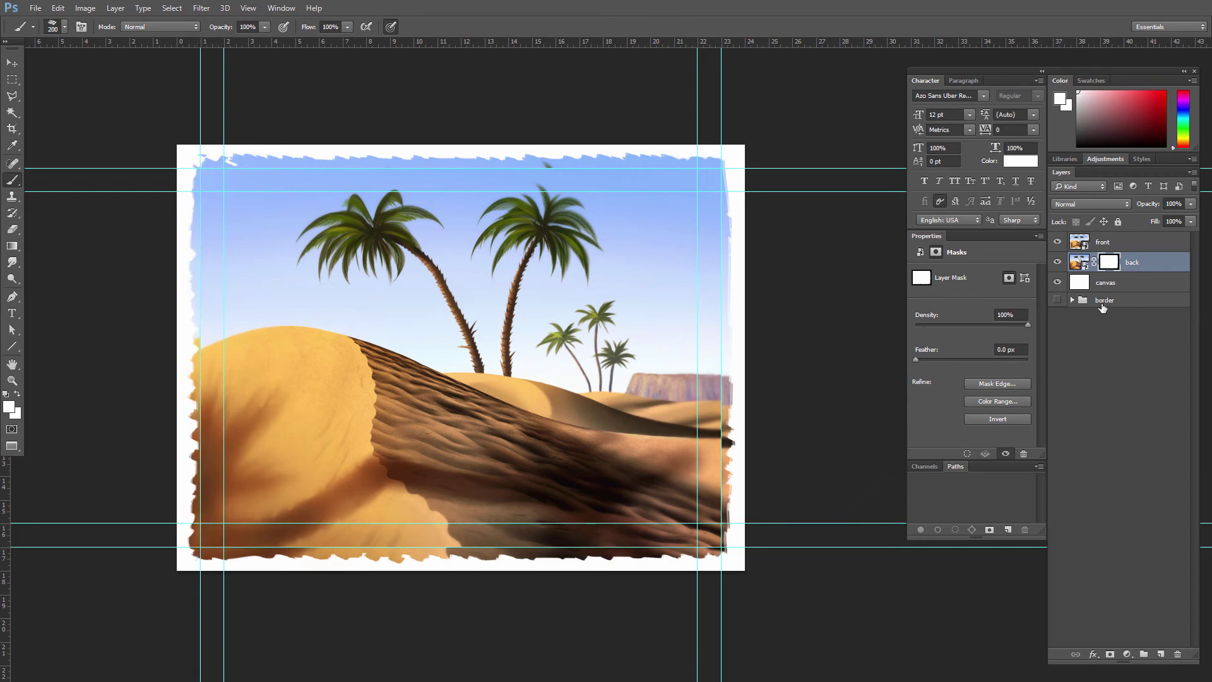
Merge the front, back and canvas layers into a single layer.
left_click(1113, 242)
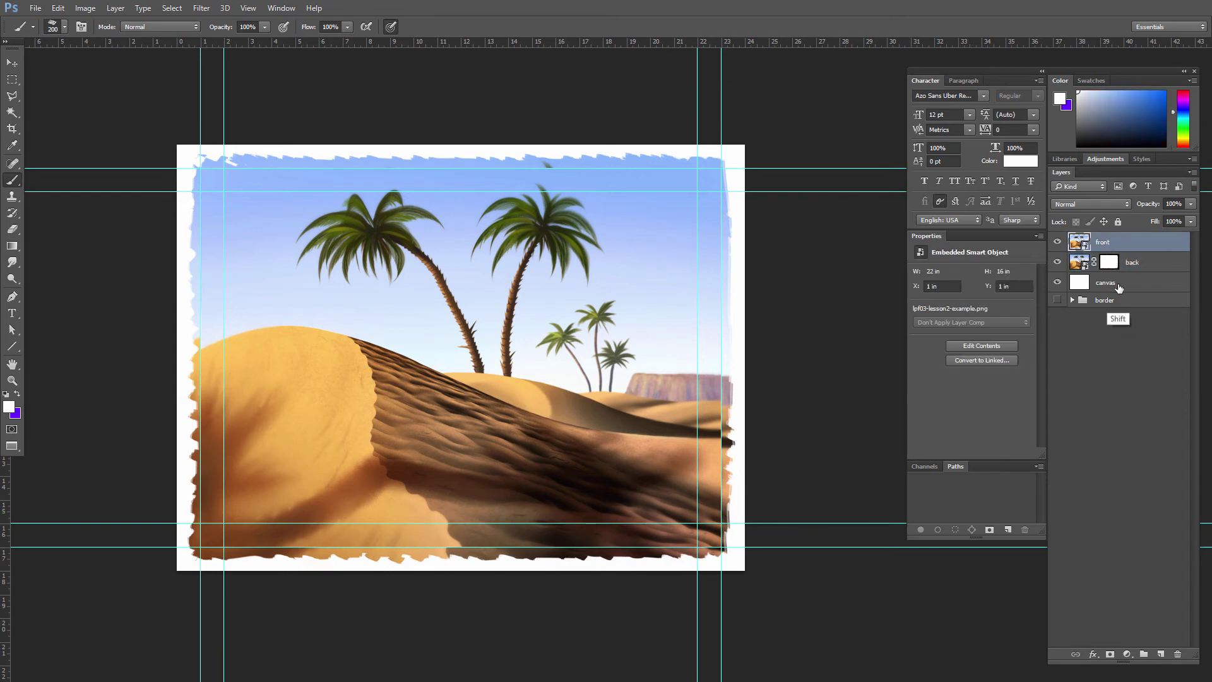
left_click(1118, 289, "shift")
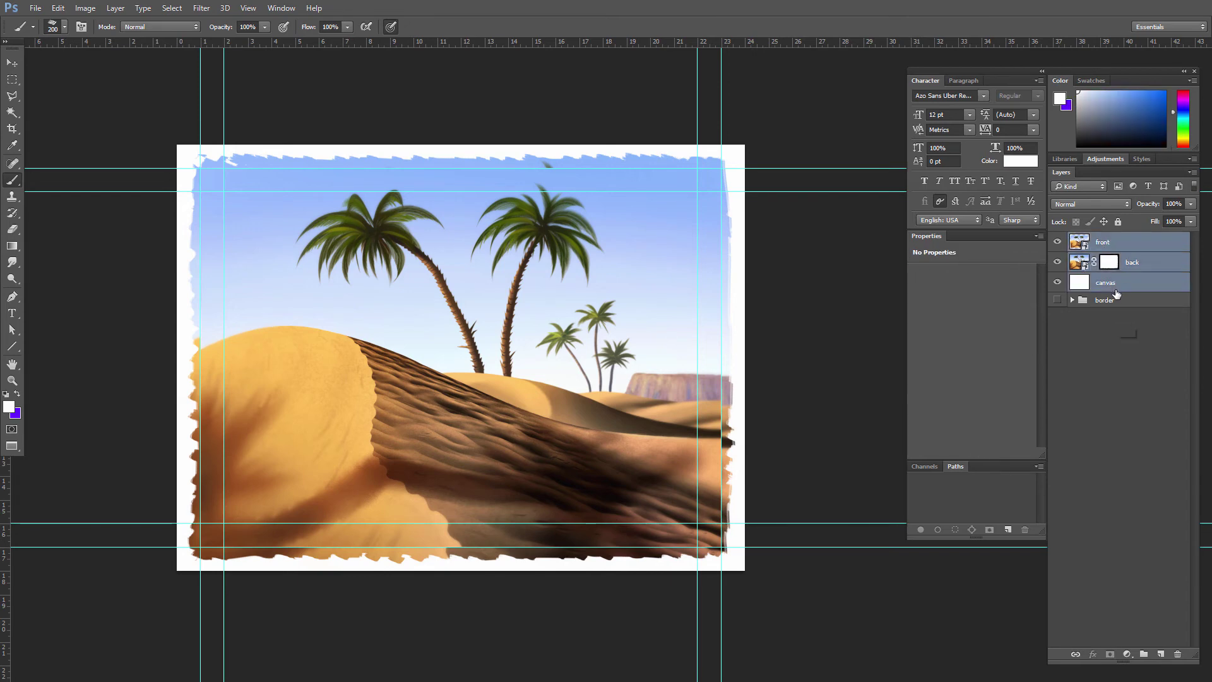
key("ctrl+e")
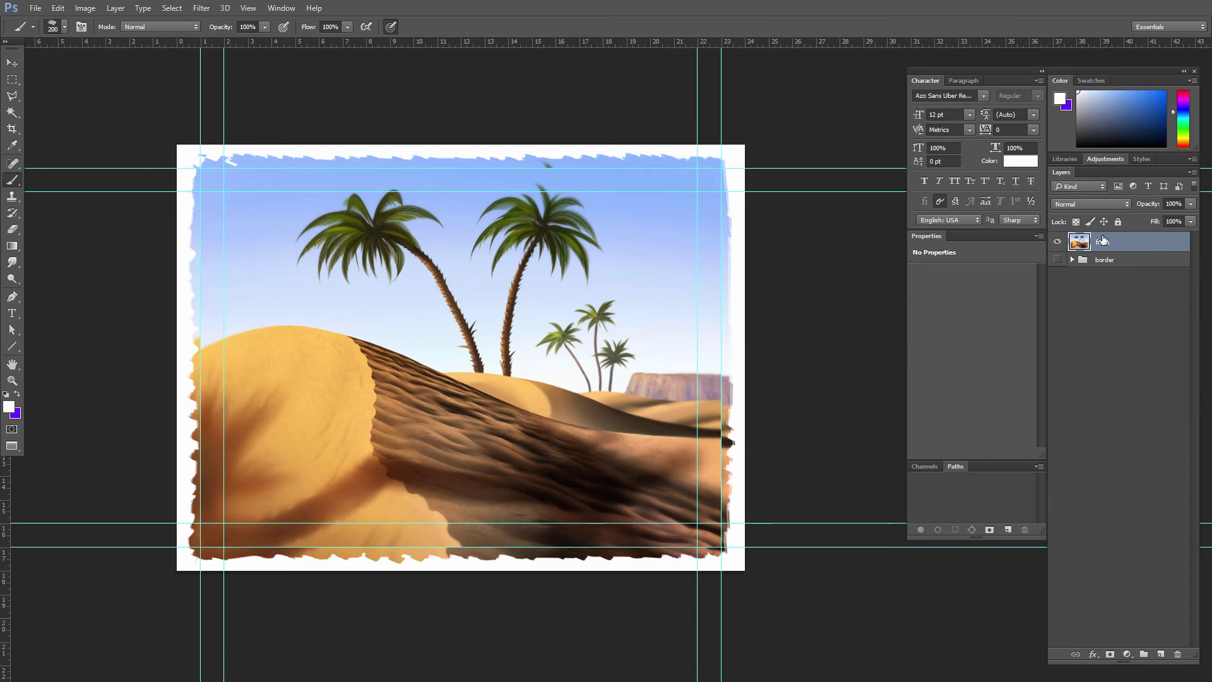
Smudge the ragged top, right and bottom edges softer, then sample the sky colour.
left_click(12, 262)
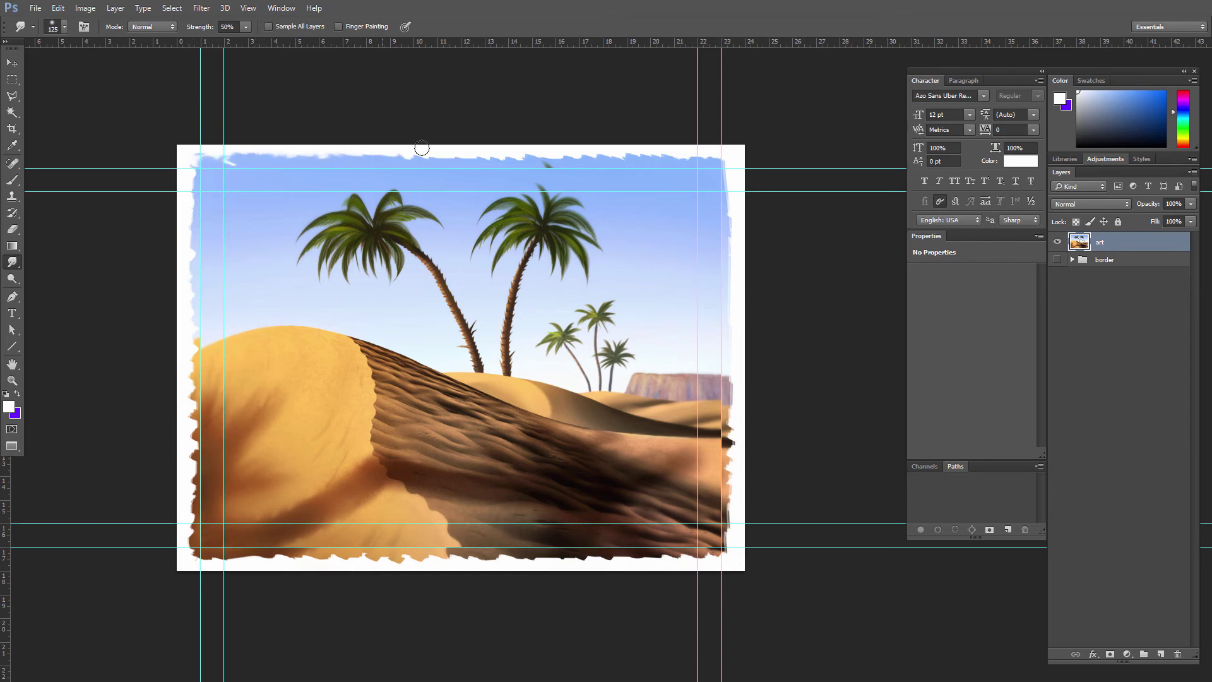
left_click_drag(497, 154, 696, 149)
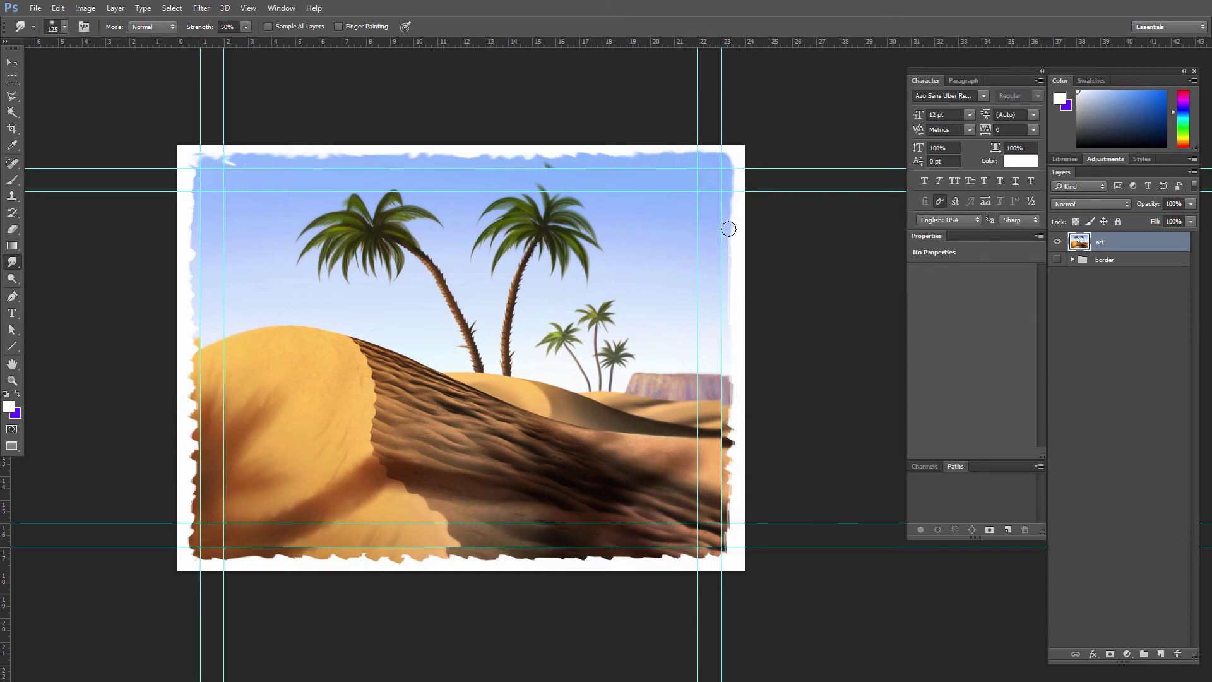
mouse_move(730, 272)
left_mouse_down()
mouse_move(731, 551)
mouse_move(196, 553)
mouse_move(192, 152)
left_mouse_up()
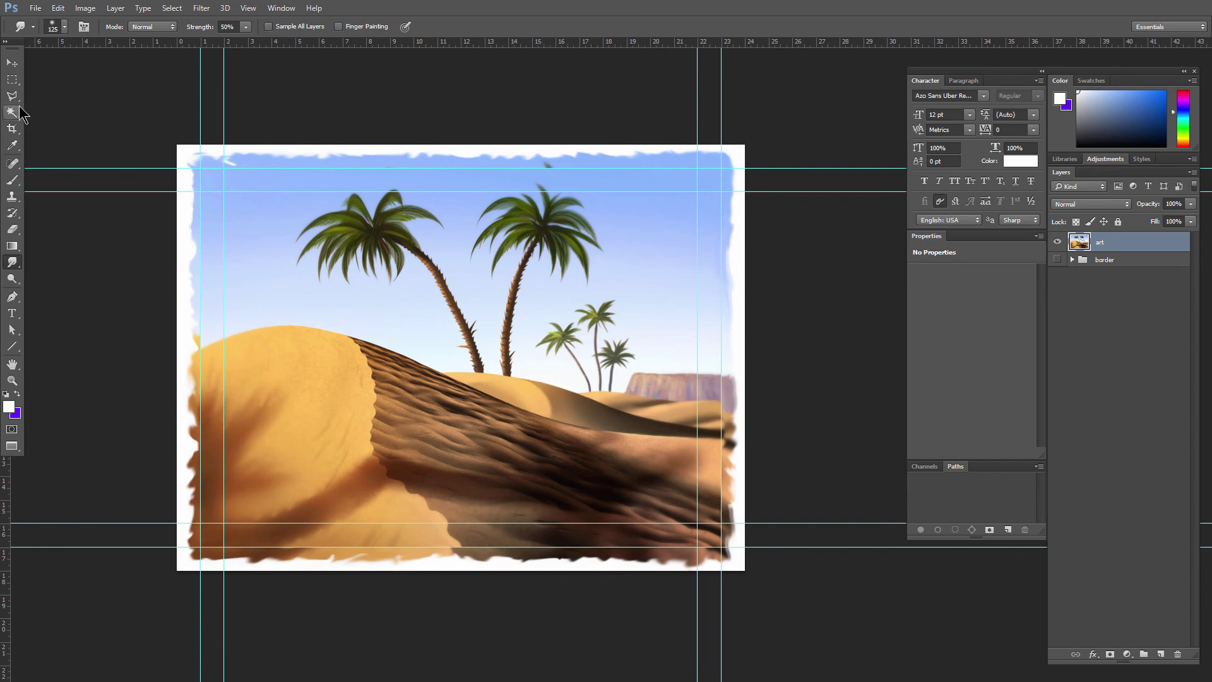
left_click(12, 180)
left_click(567, 156, "alt")
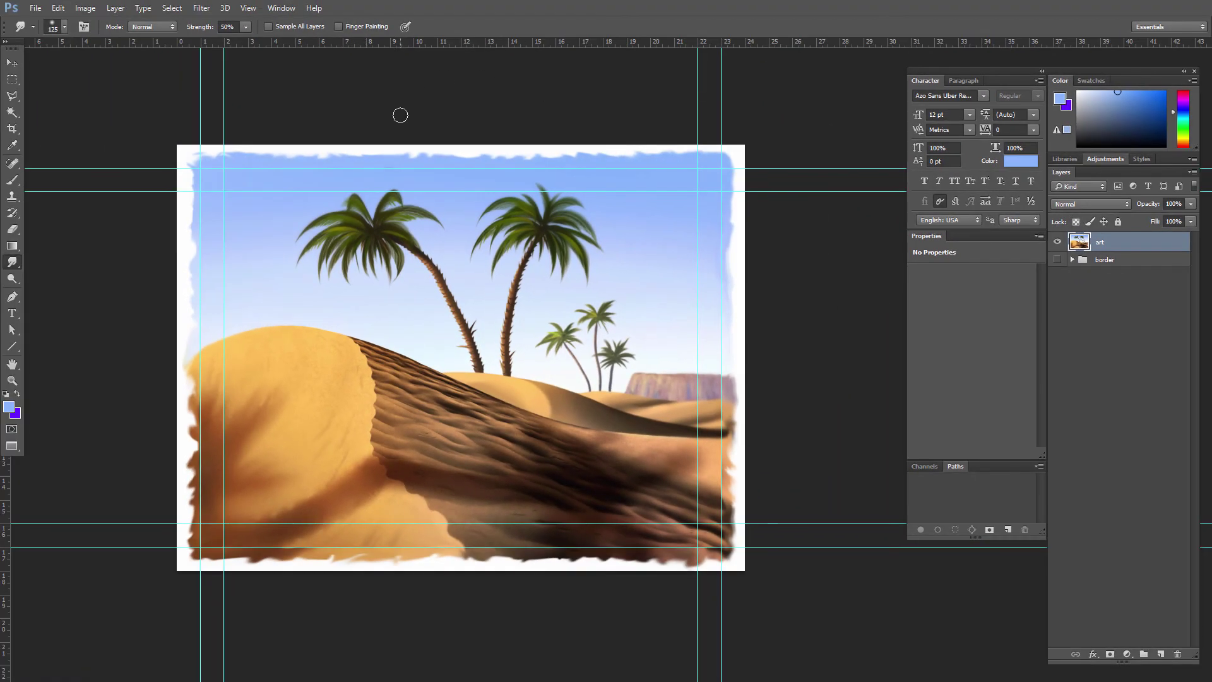
Heal along the left and top sky edges with an 80-size Spot Healing Brush.
key("ctrl+semicolon")
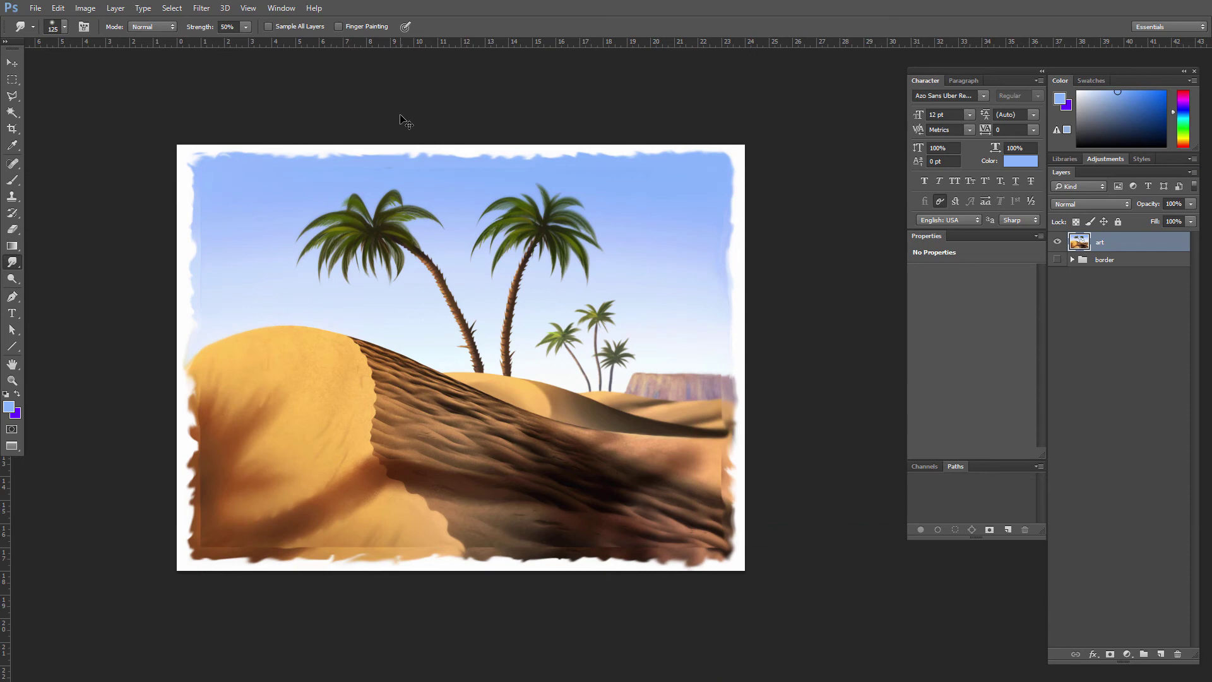
key("z")
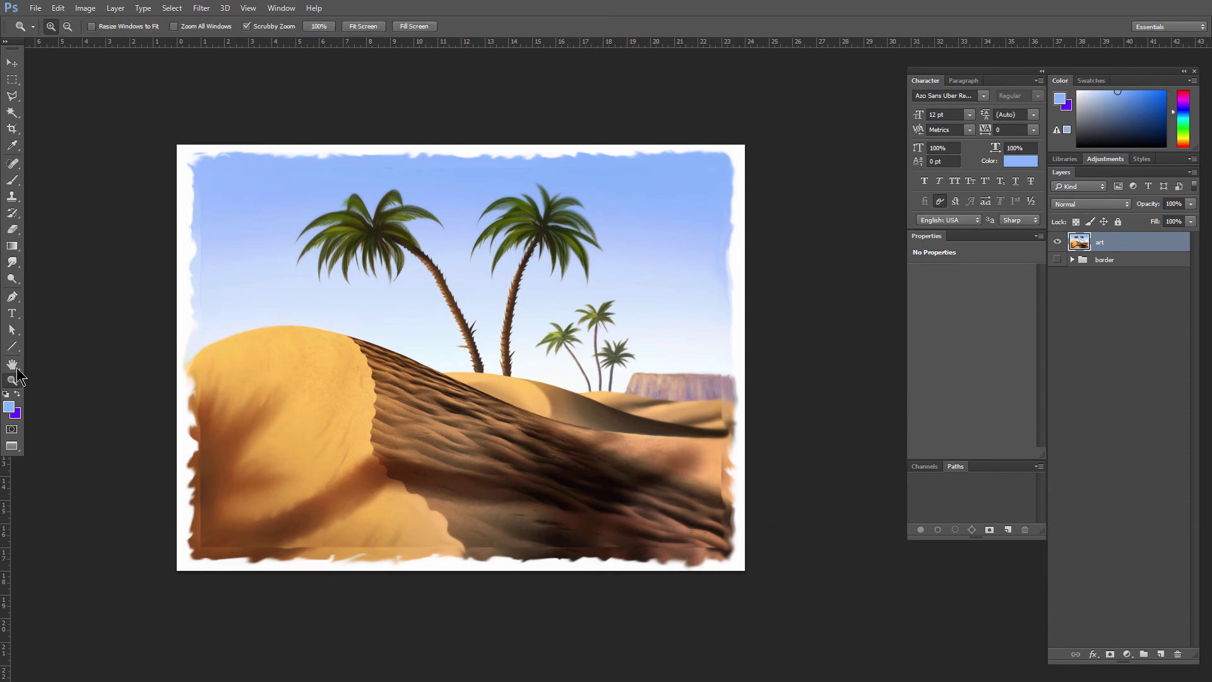
left_click_drag(230, 212, 259, 333)
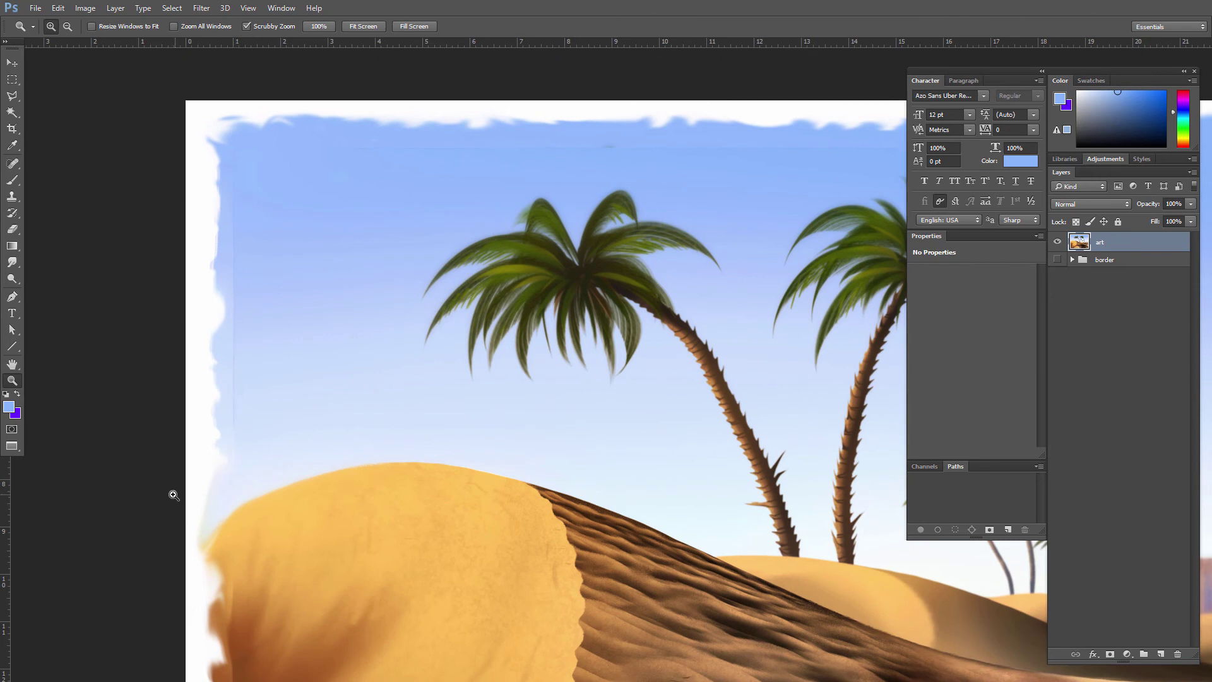
left_click(12, 163)
key("bracketleft")
key("bracketleft")
key("bracketleft")
left_click_drag(238, 447, 235, 159)
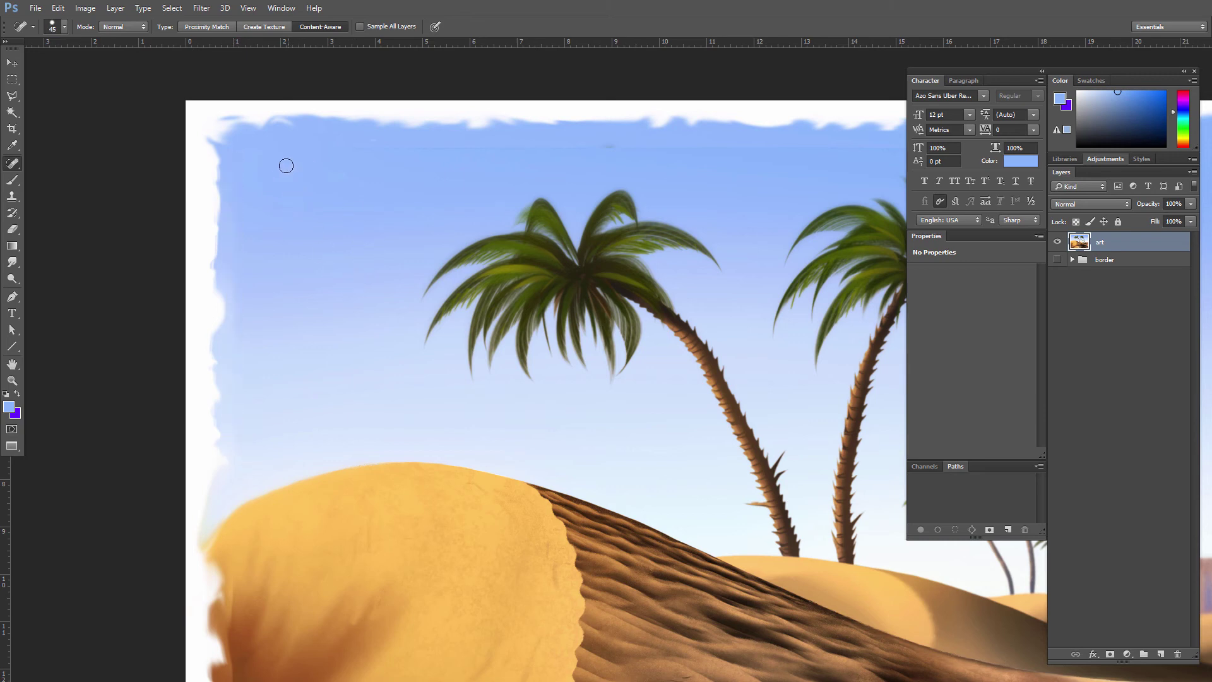
mouse_move(321, 147)
left_mouse_down()
mouse_move(785, 147)
mouse_move(798, 166)
left_mouse_up()
left_click_drag(725, 175, 476, 224)
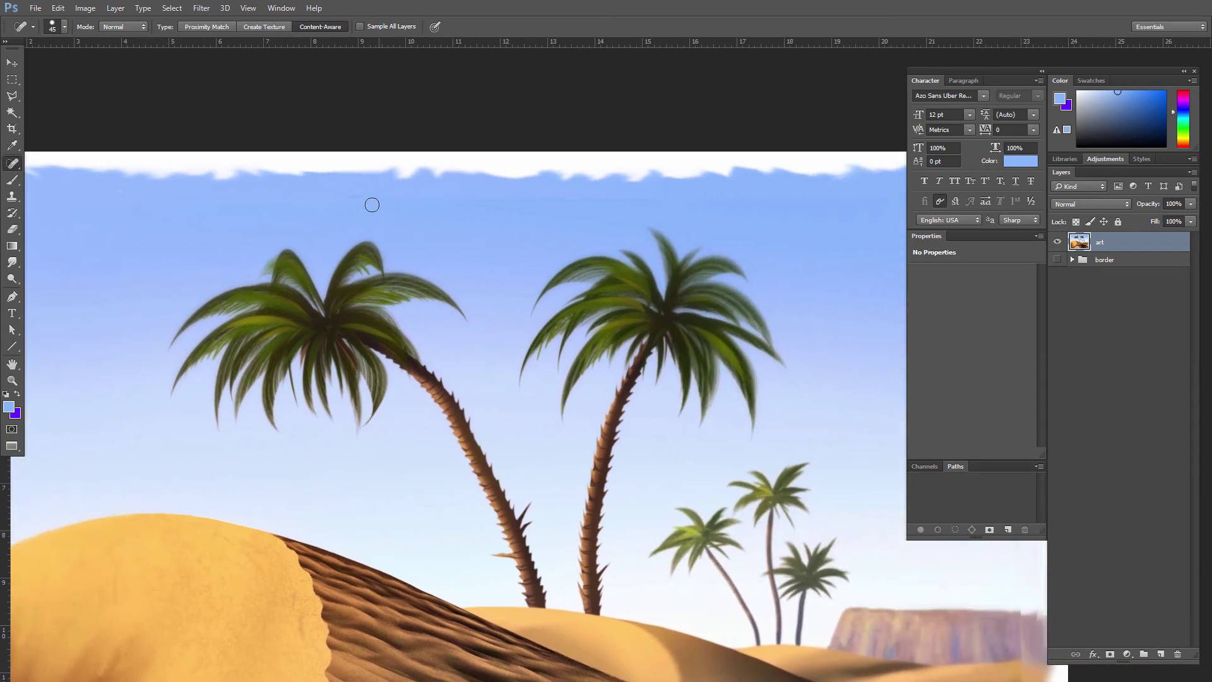
Zoom out to the whole image and bring the guides back.
scroll(461, 218, "down", 3)
scroll(460, 218, "right", 3)
scroll(460, 218, "down", 2)
scroll(321, 475, "left", 3)
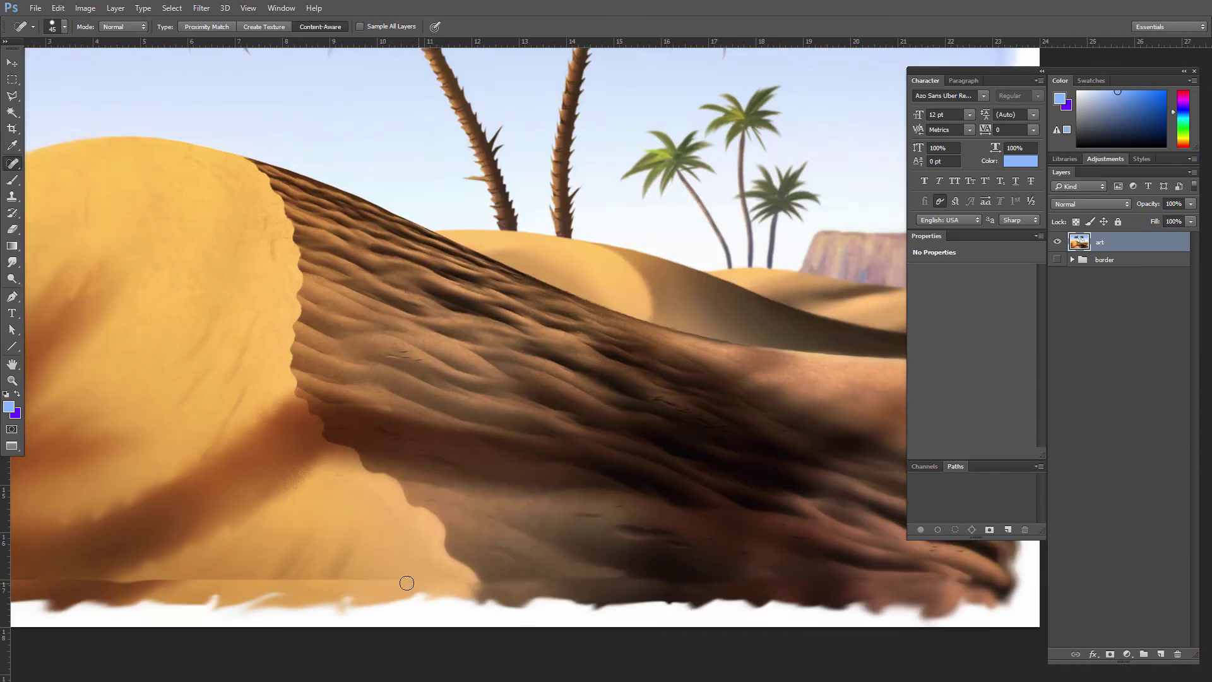
scroll(321, 475, "left", 2)
key("z")
scroll(230, 244, "down", 5)
key("ctrl+semicolon")
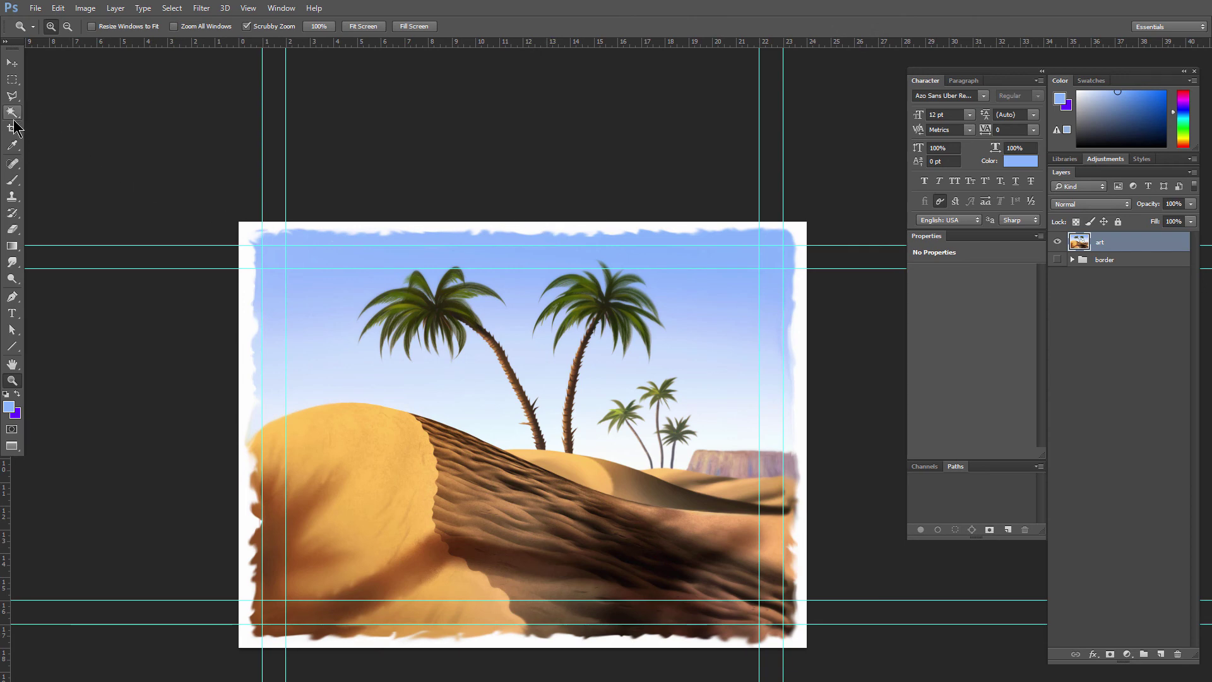
left_click(13, 181)
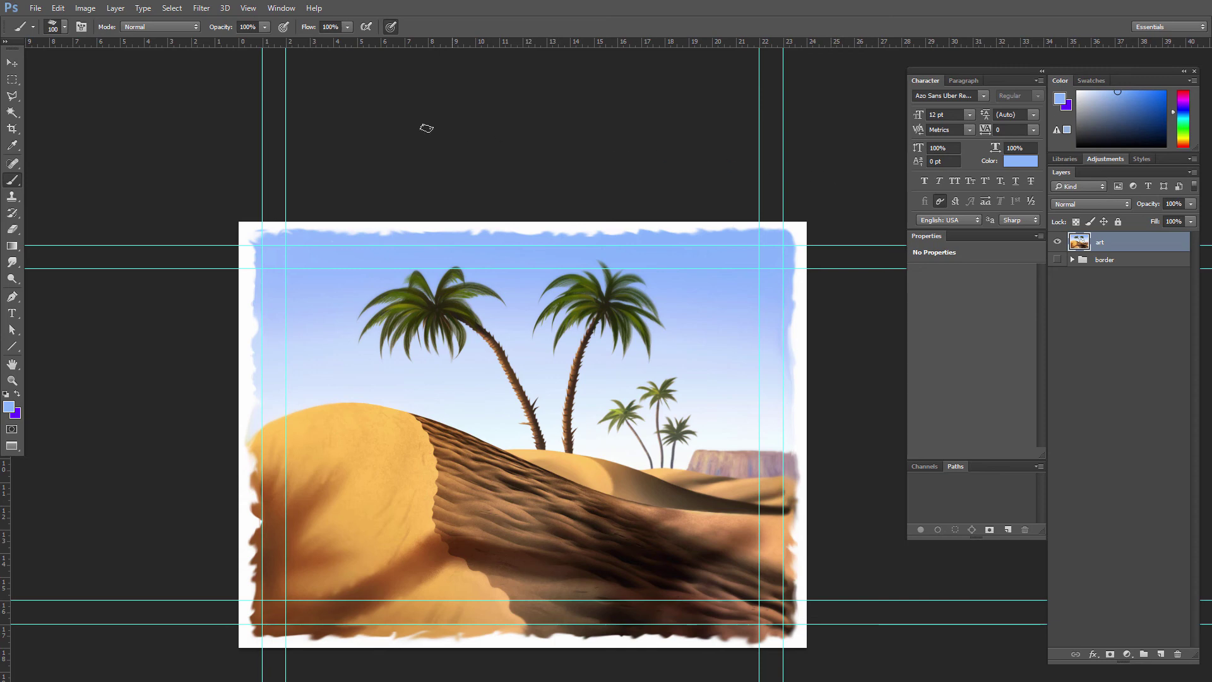
Create a new 16 × 9 inch document.
key("ctrl+n")
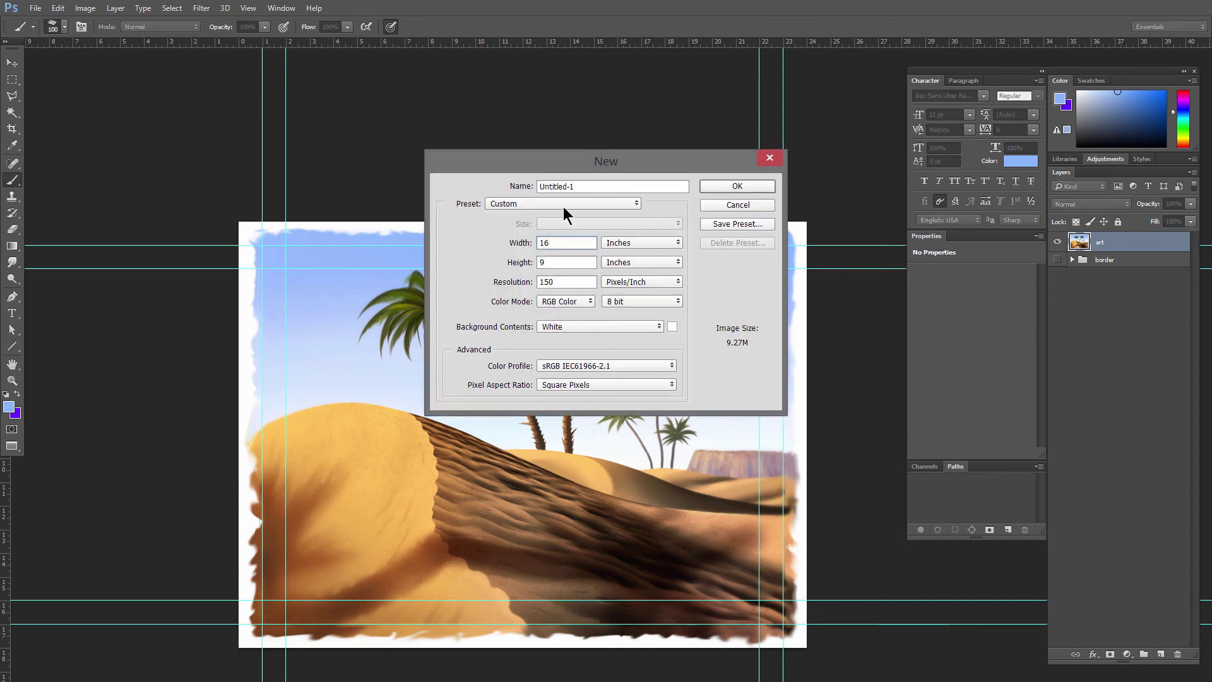
left_click(558, 262)
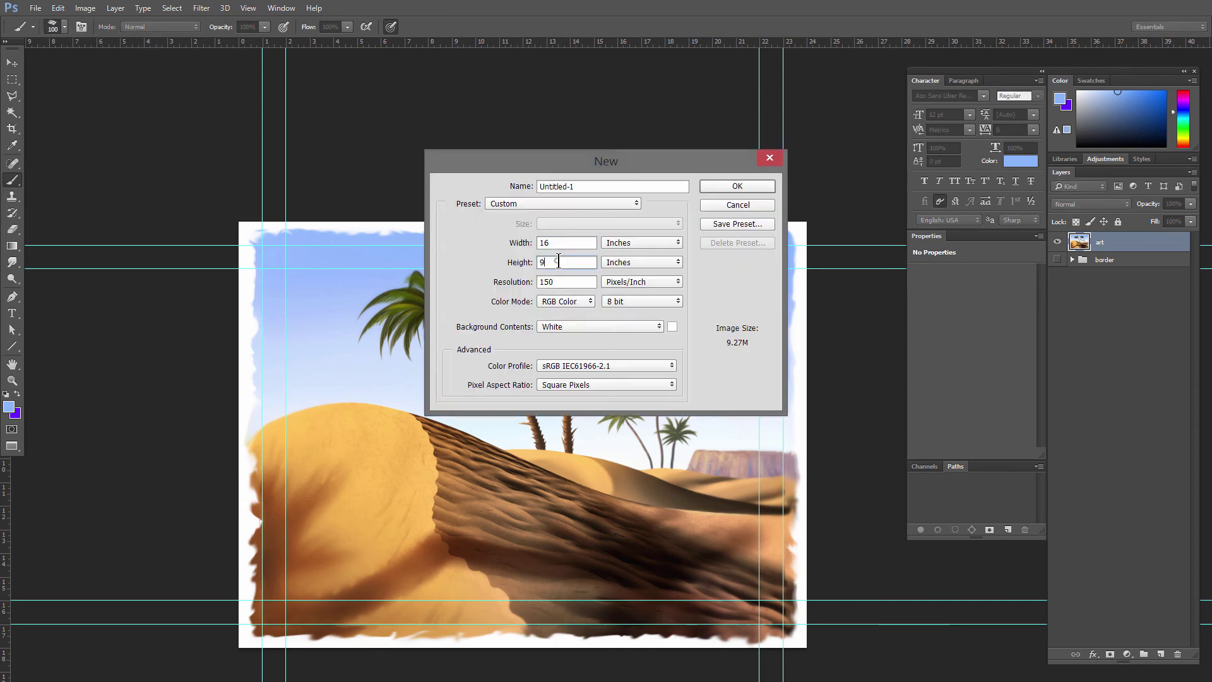
left_click(737, 186)
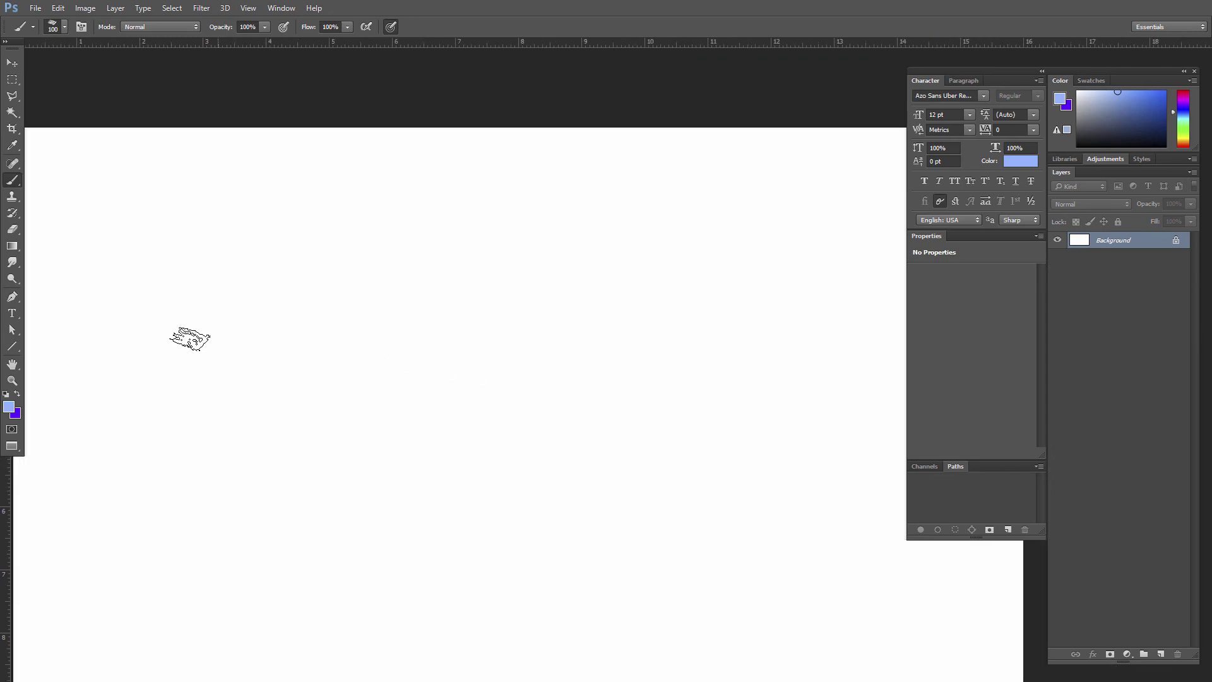
Enlarge the placed painting to span the full canvas width, about 16.067 × 12.053 in.
key("z")
left_click(378, 379, "alt")
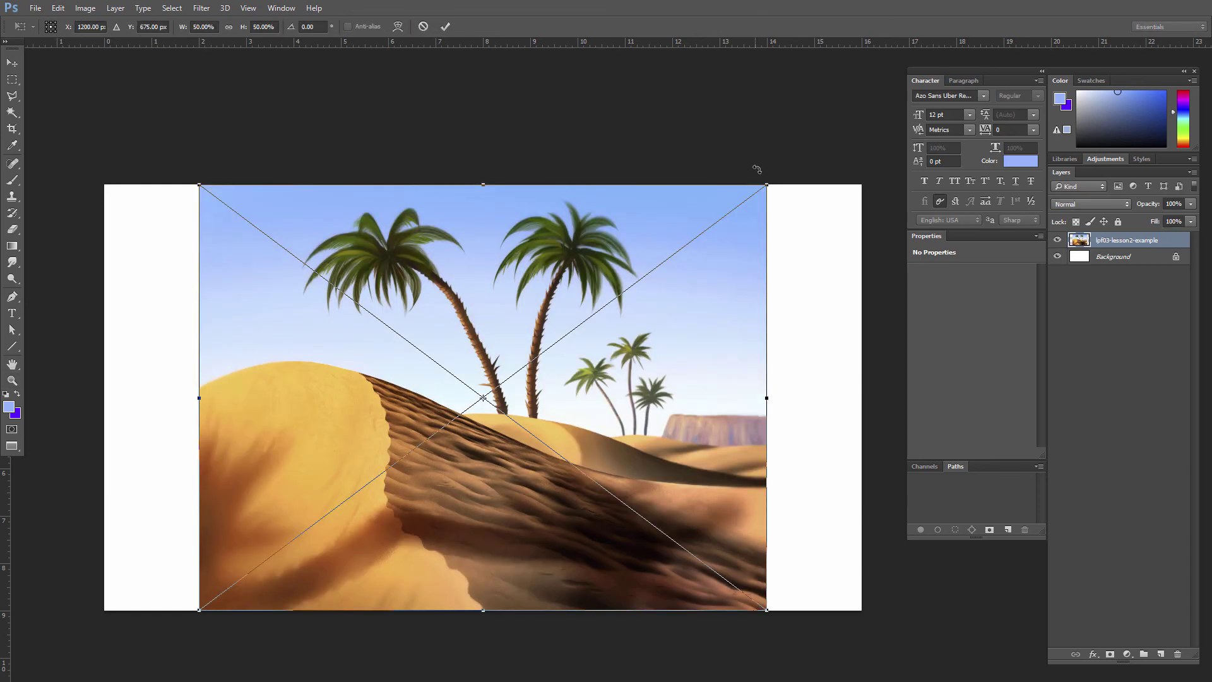
left_click_drag(767, 185, 865, 127)
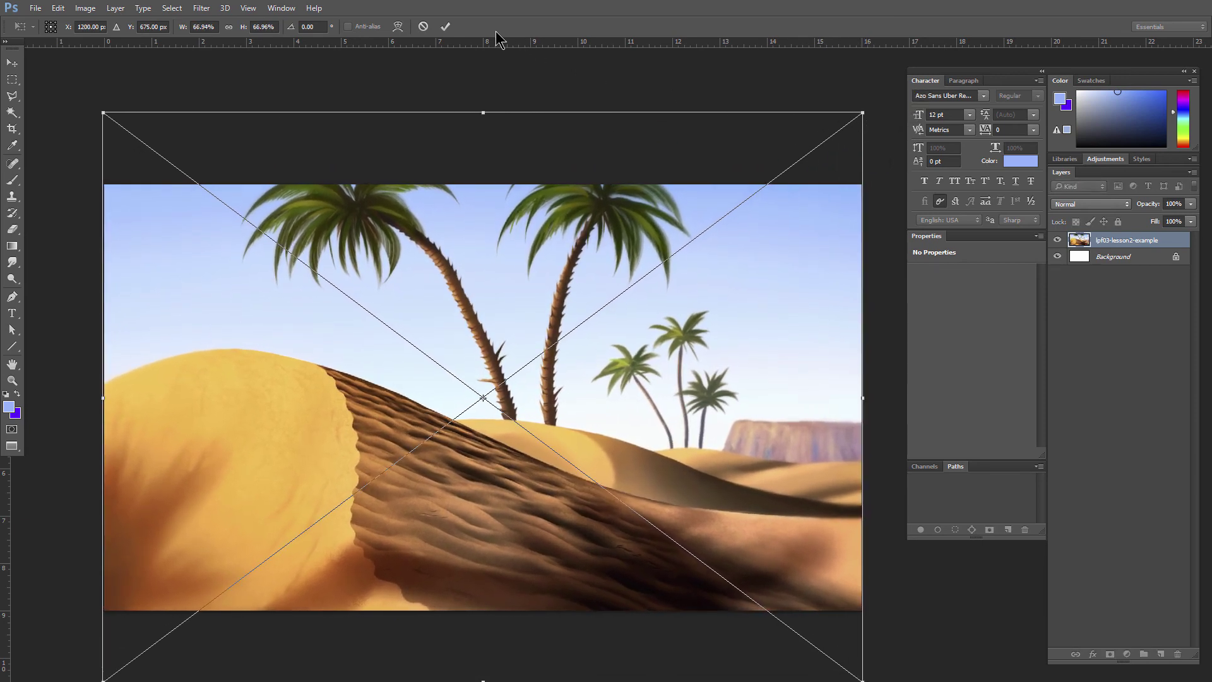
left_click(447, 28)
Drag two horizontal guides onto the canvas and lower the painting to Y 0.5 in.
left_click(13, 63)
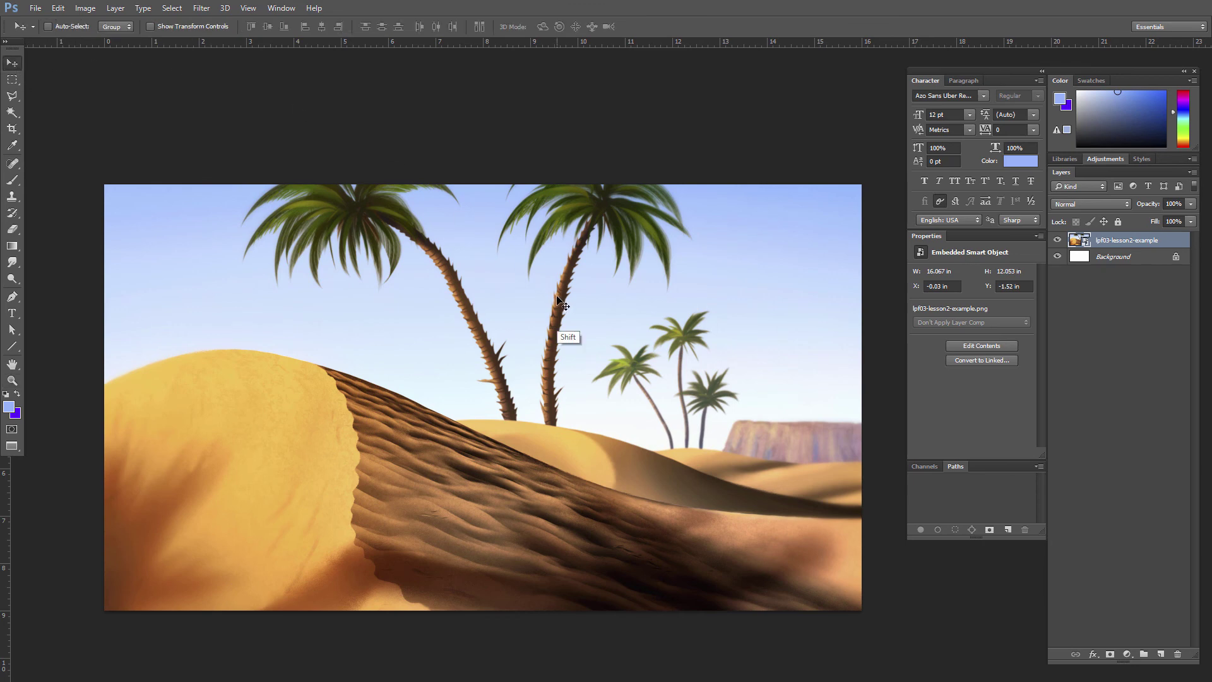
left_click_drag(557, 300, 559, 373)
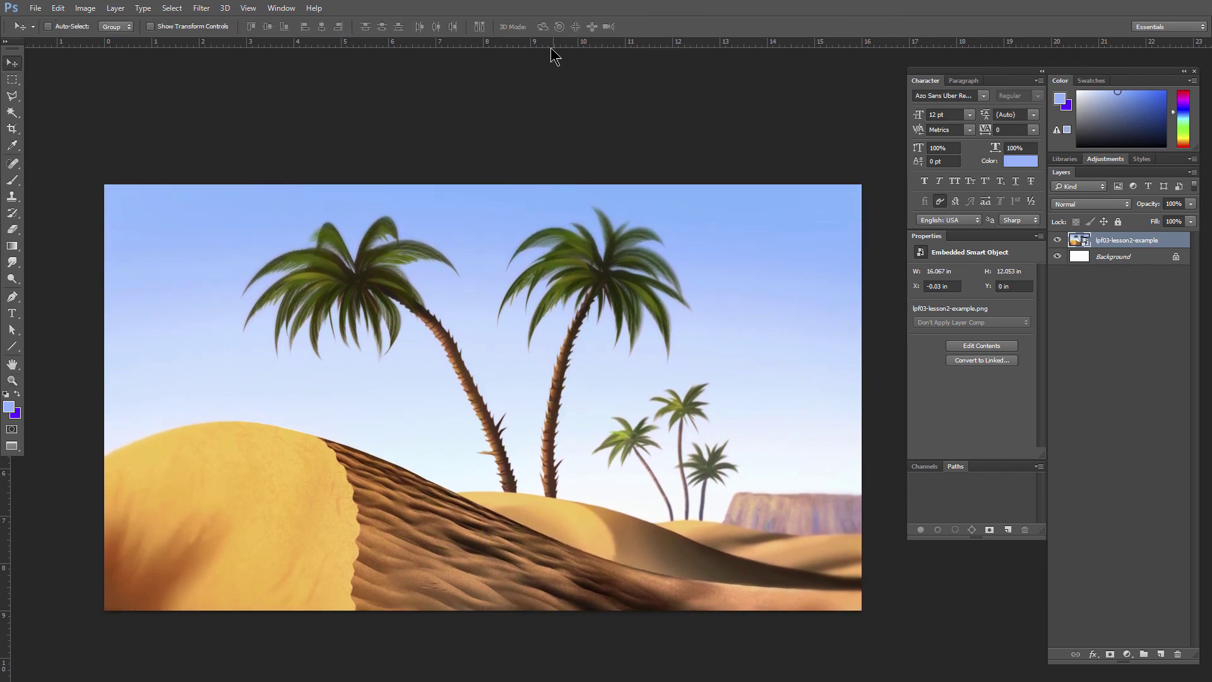
left_click_drag(544, 42, 562, 231)
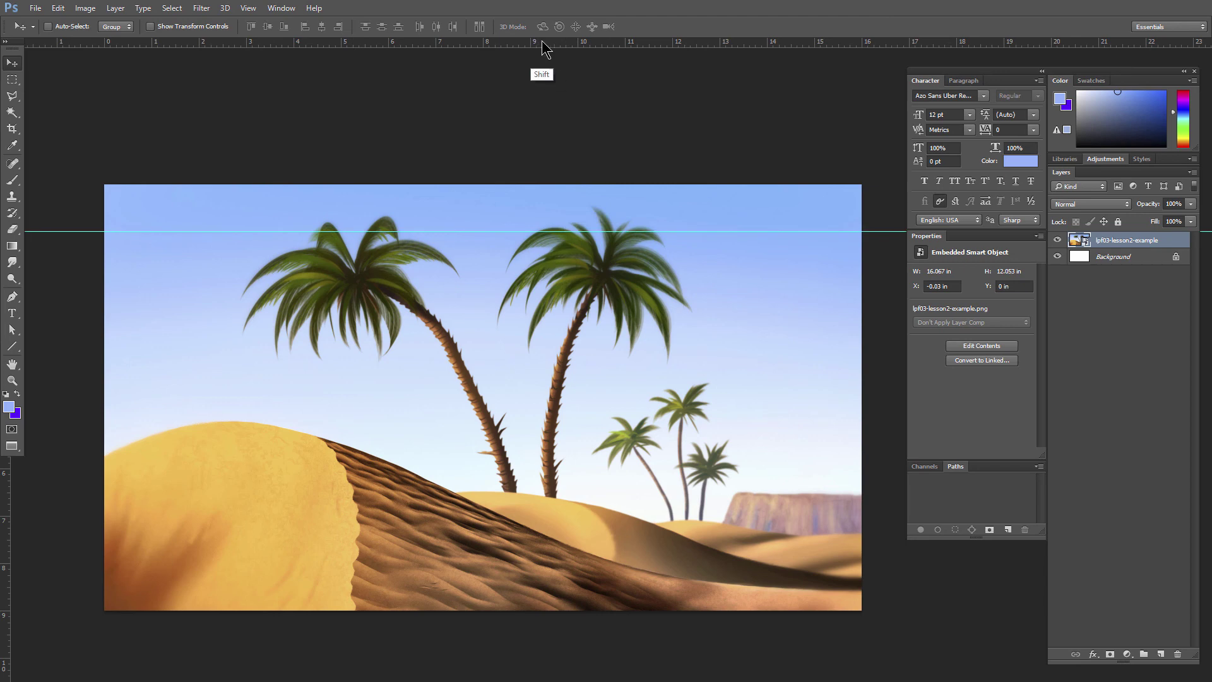
left_click_drag(541, 43, 581, 363)
mouse_move(594, 234)
left_mouse_down()
mouse_move(599, 205)
mouse_move(601, 216)
left_mouse_up()
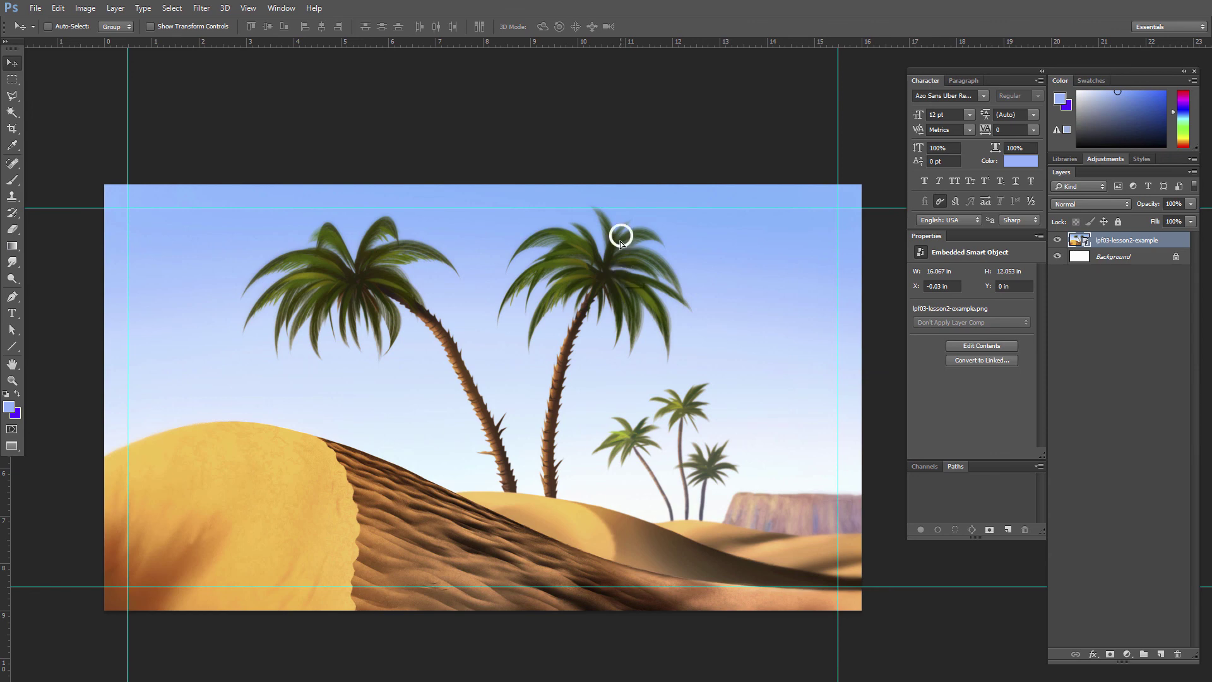
left_click_drag(621, 236, 621, 260)
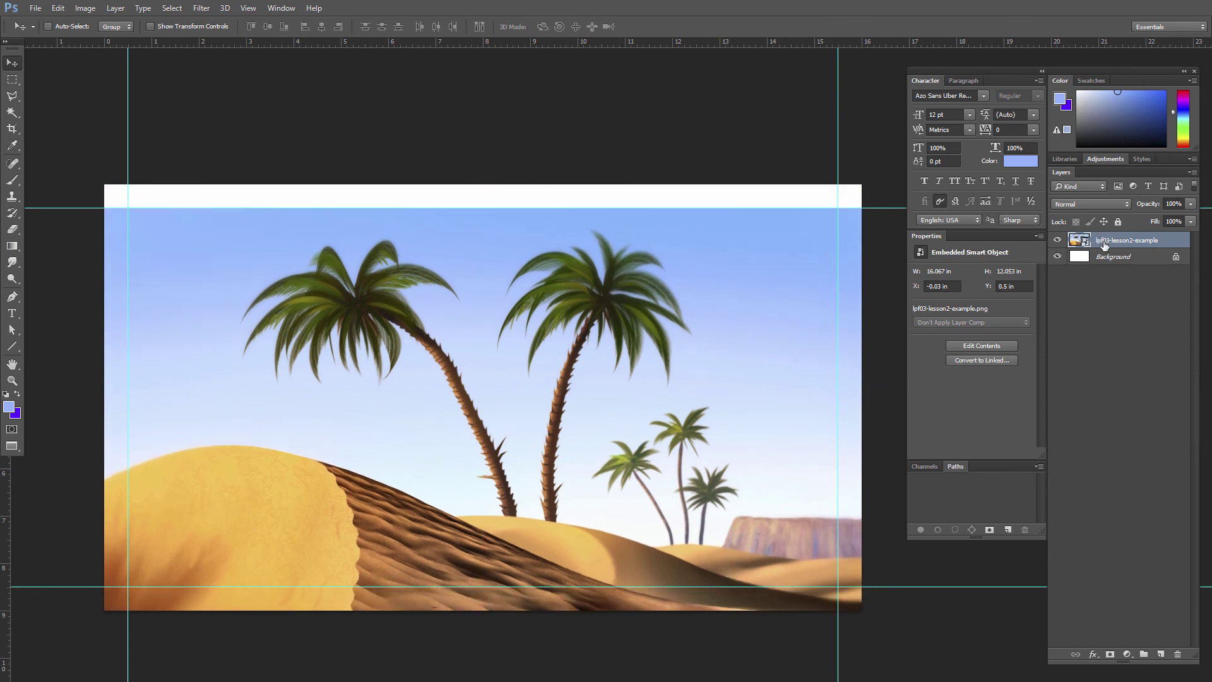
key("m")
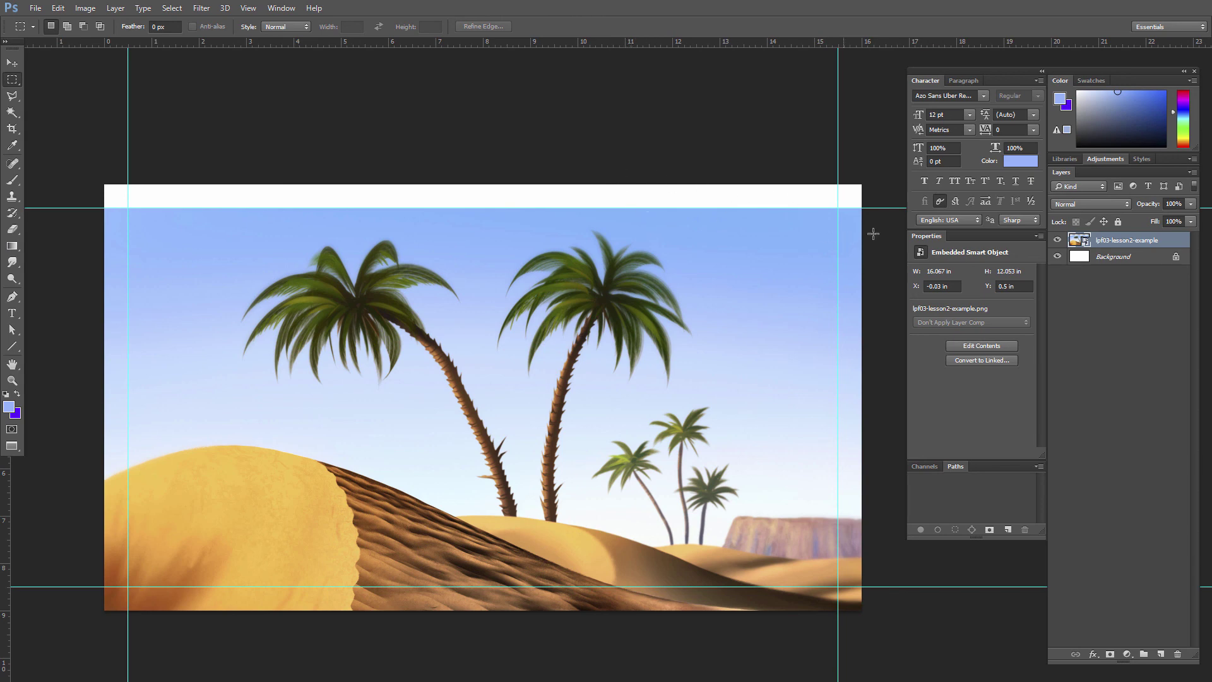
Rasterize the painting layer and select a full-width strip along the top of the sky.
right_click(1116, 243)
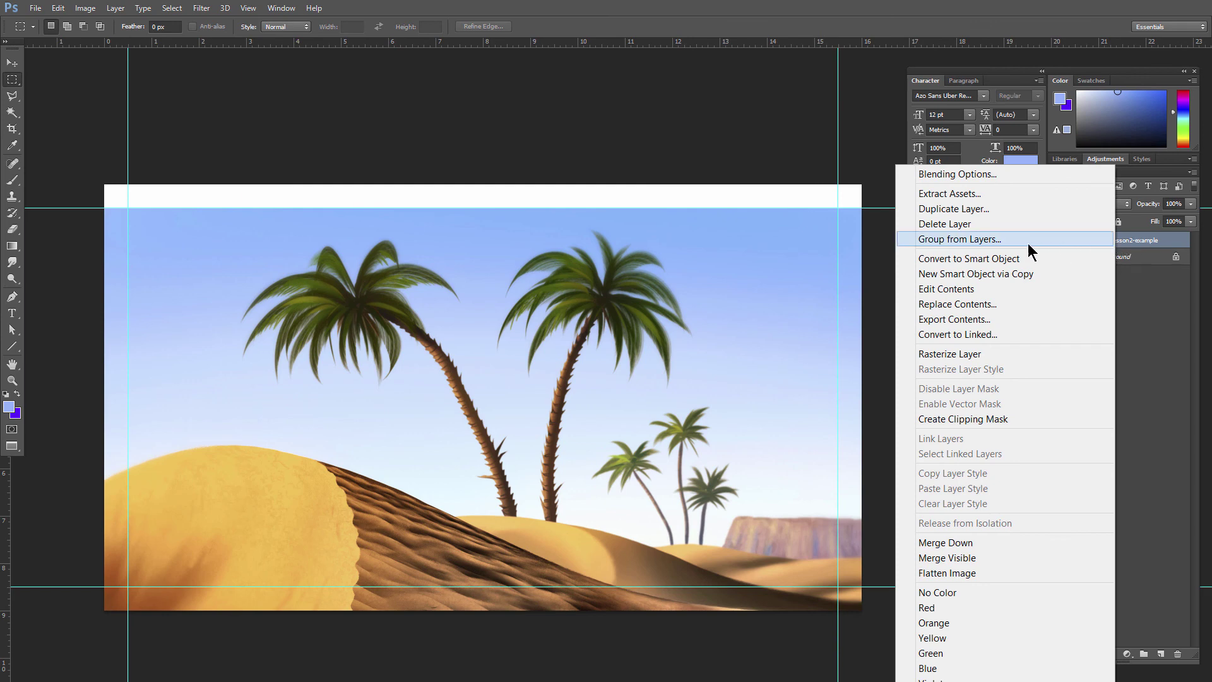
left_click(966, 357)
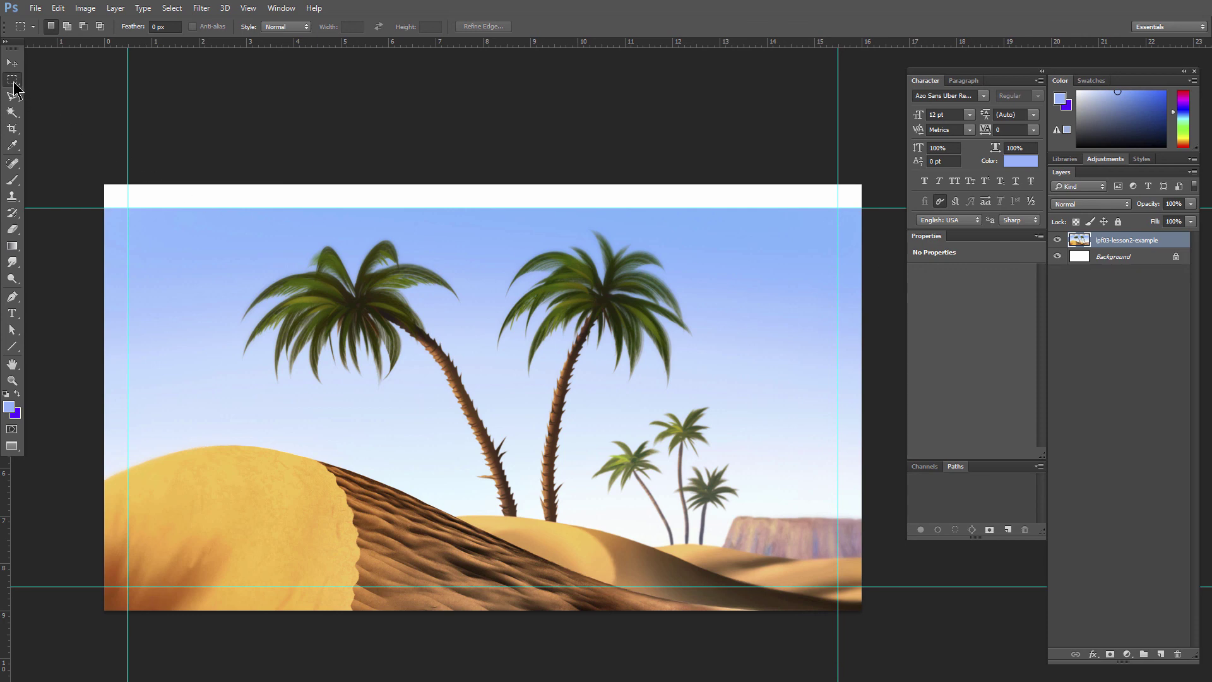
left_click_drag(96, 202, 262, 233)
left_click_drag(850, 218, 864, 216)
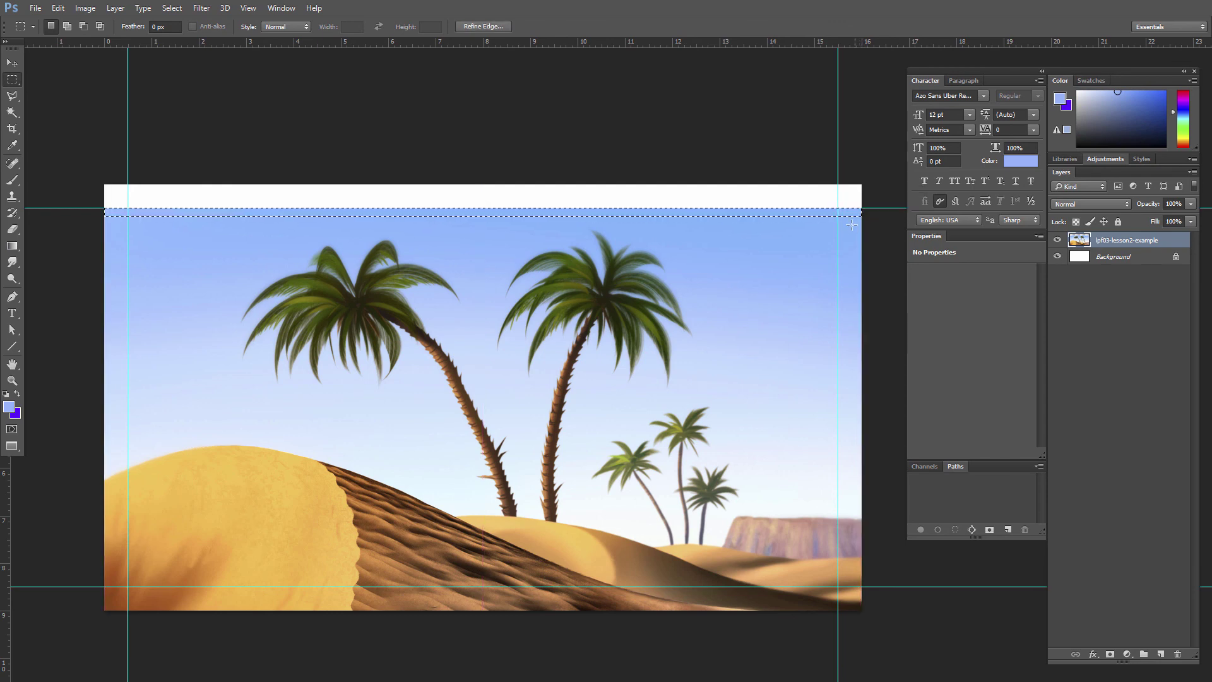
Stretch the selected sky strip up to the canvas top edge, apply it, and deselect.
key("ctrl+t")
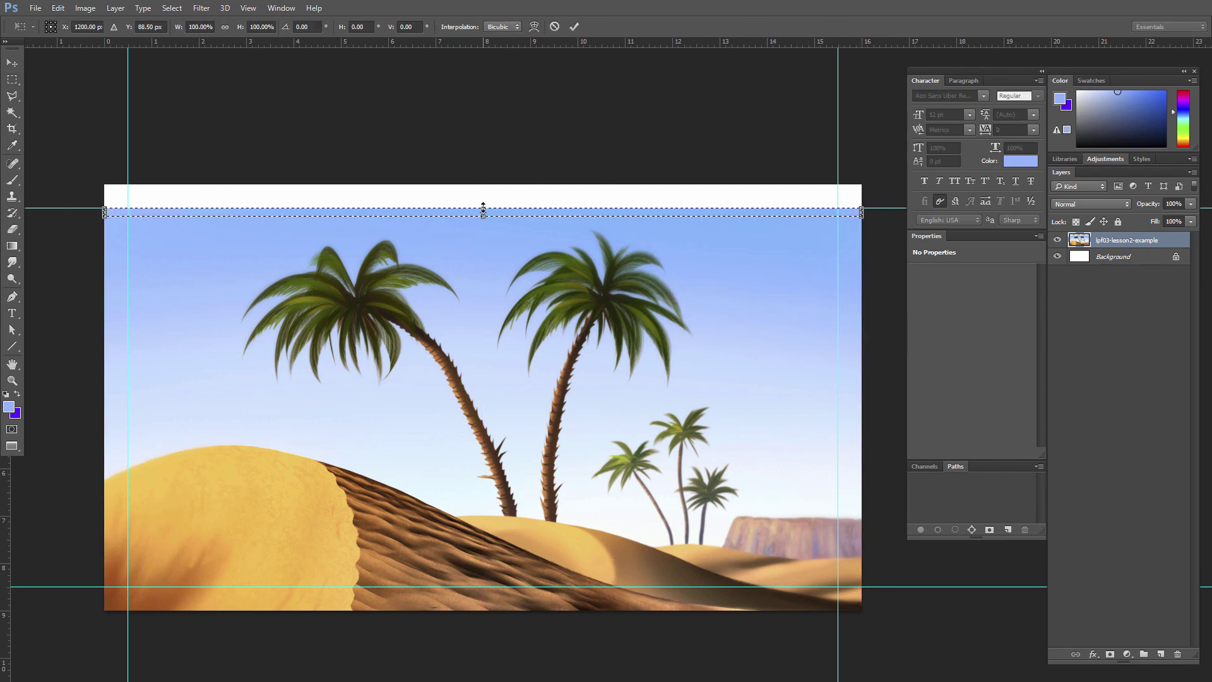
left_click_drag(484, 210, 484, 184)
left_click(575, 27)
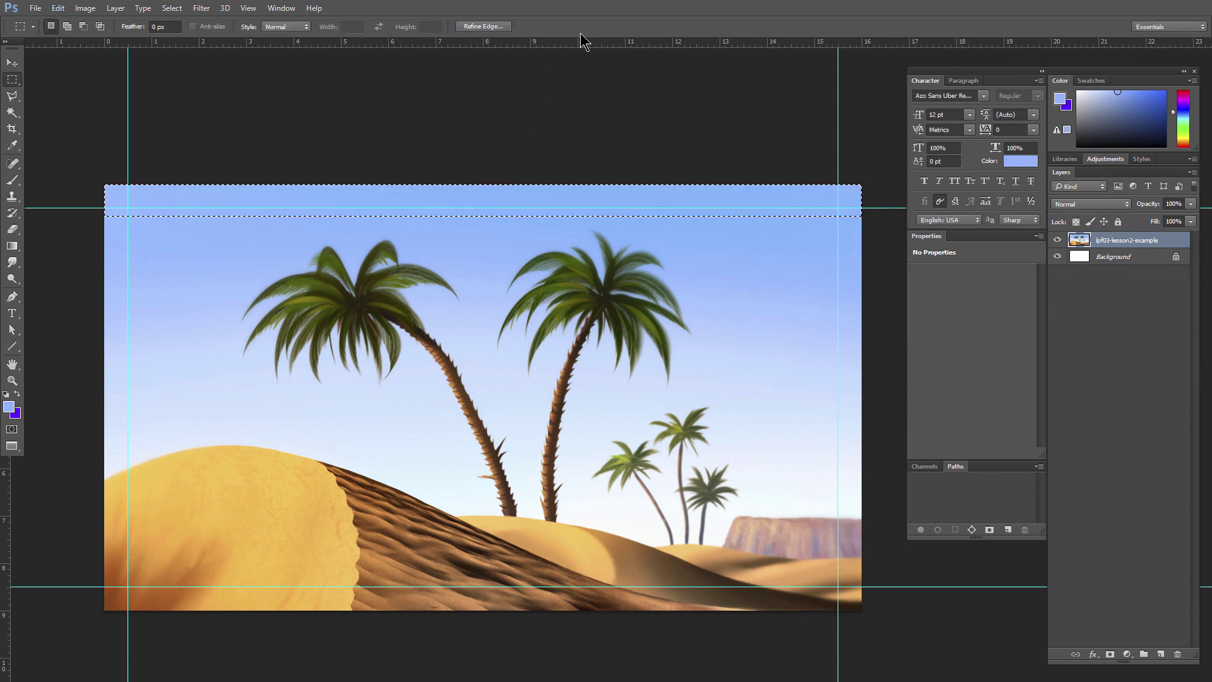
key("ctrl")
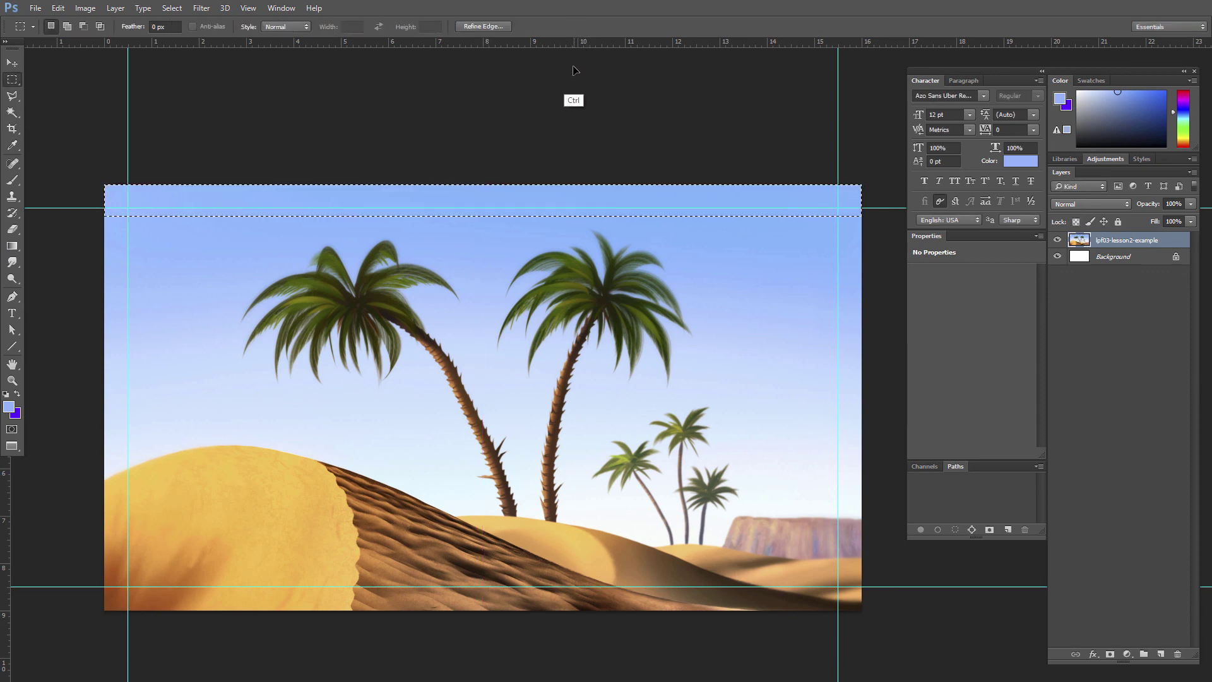
key("ctrl+d")
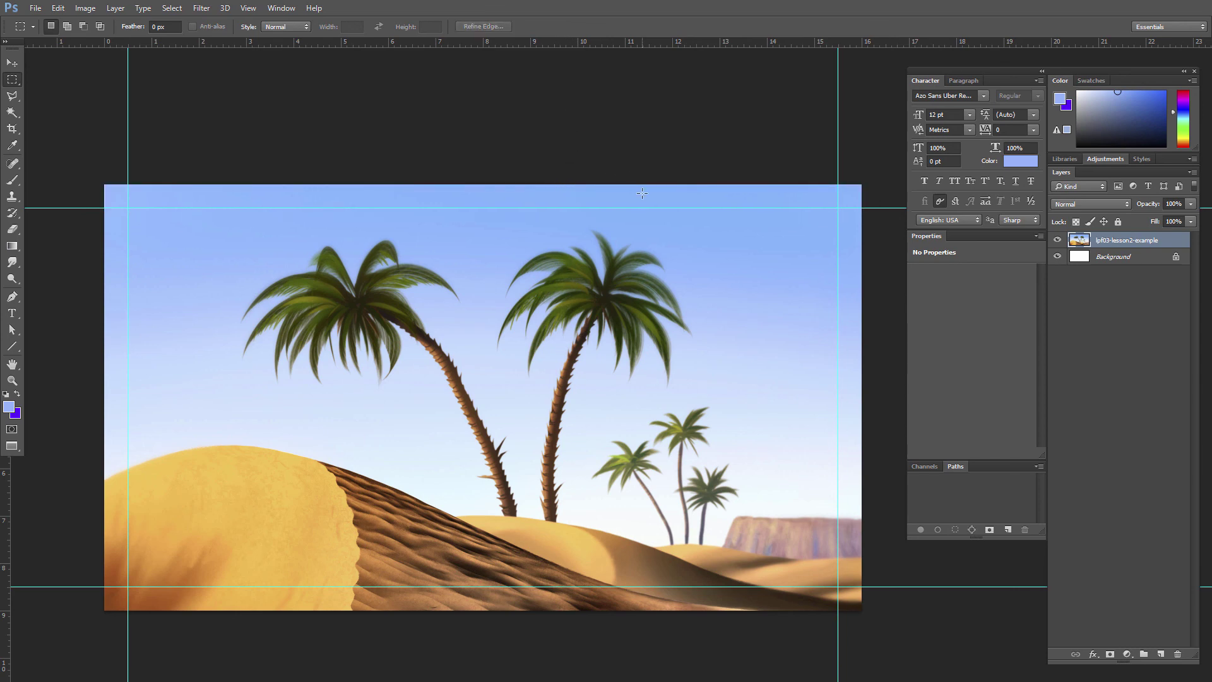
Hide the guides and zoom in to inspect the stretched sky.
key("ctrl+semicolon")
left_click(12, 380)
left_click_drag(351, 204, 360, 220)
key("ctrl+0")
key("ctrl+semicolon")
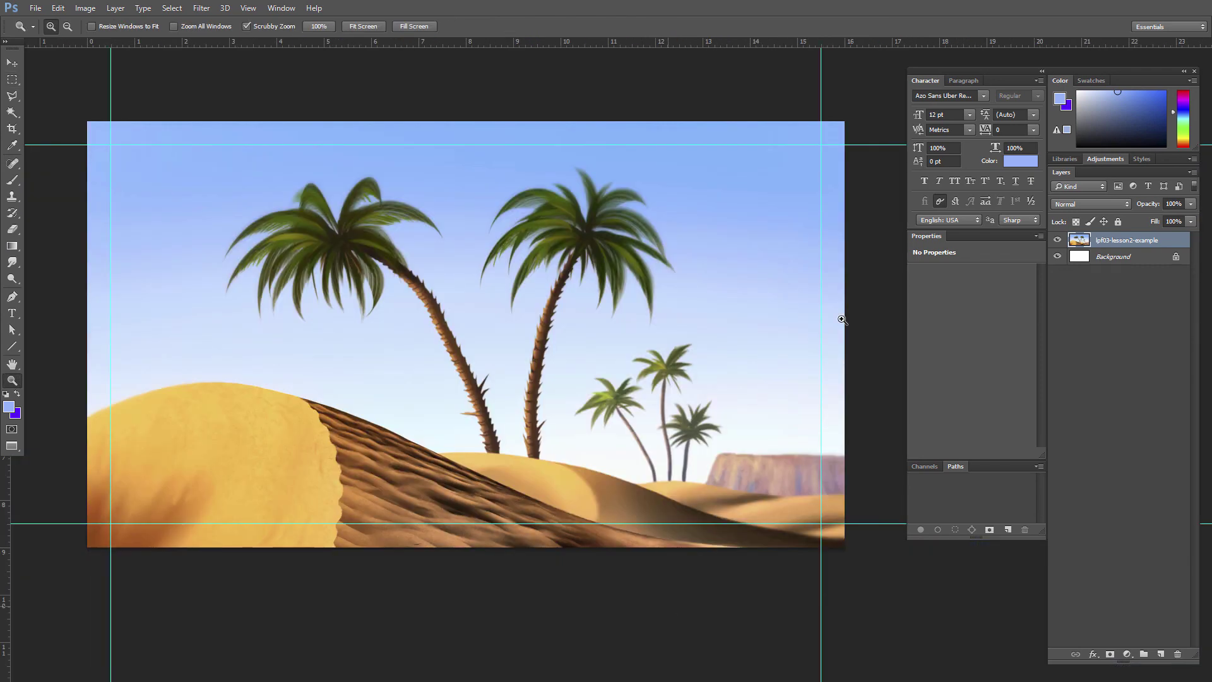